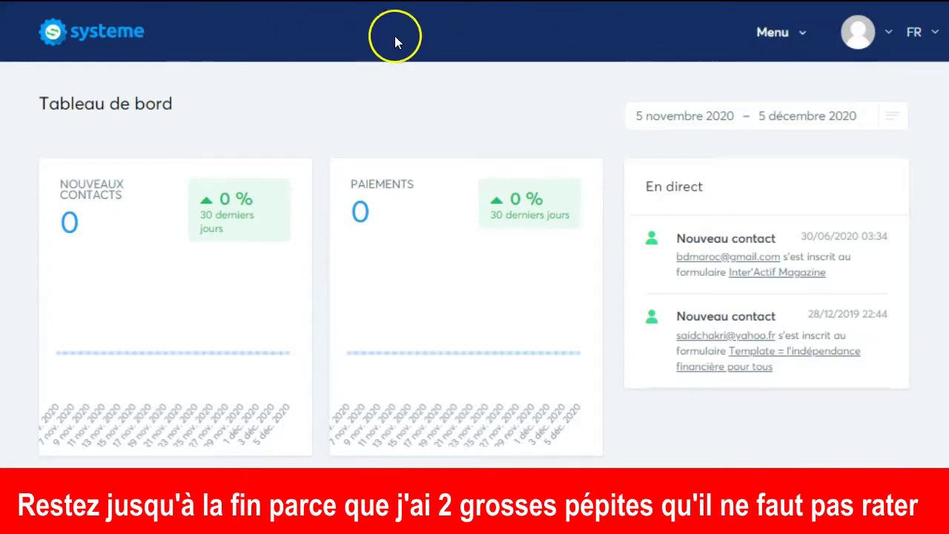
{"action": "left_click", "coordinate": [801, 35]}
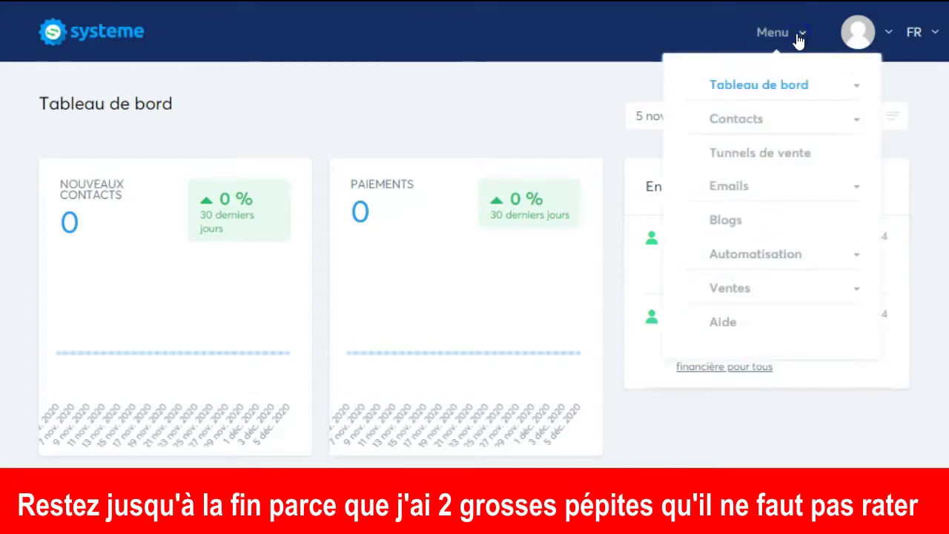
{"action": "left_click", "coordinate": [767, 89]}
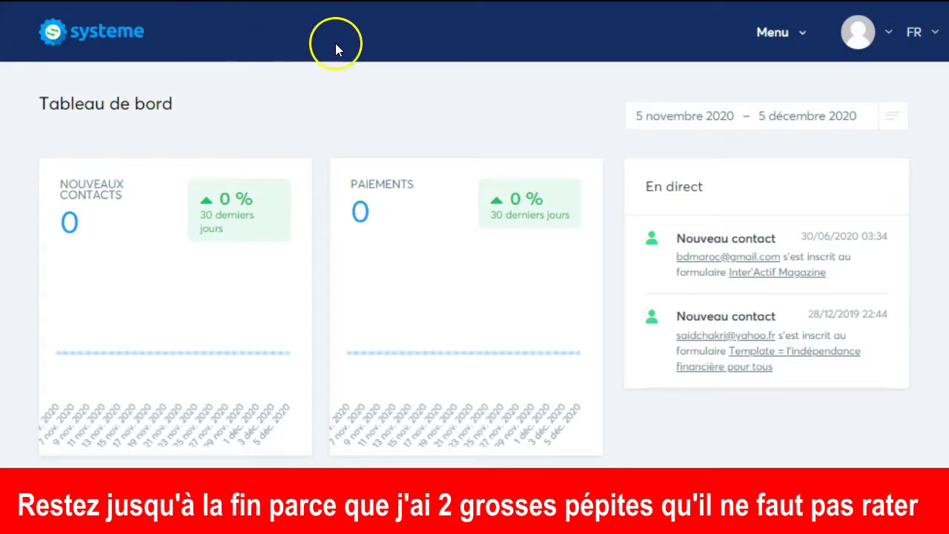
{"action": "left_click", "coordinate": [800, 36]}
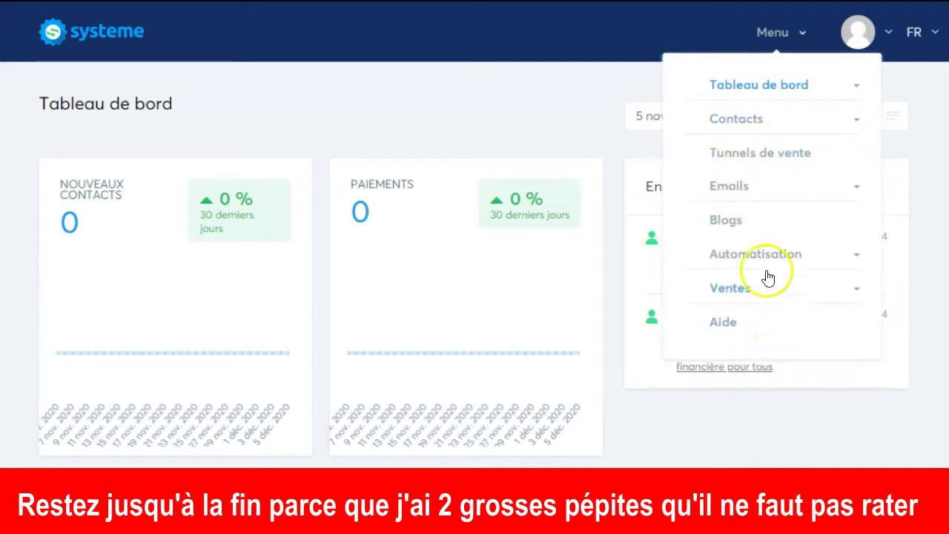
{"action": "left_click", "coordinate": [439, 95]}
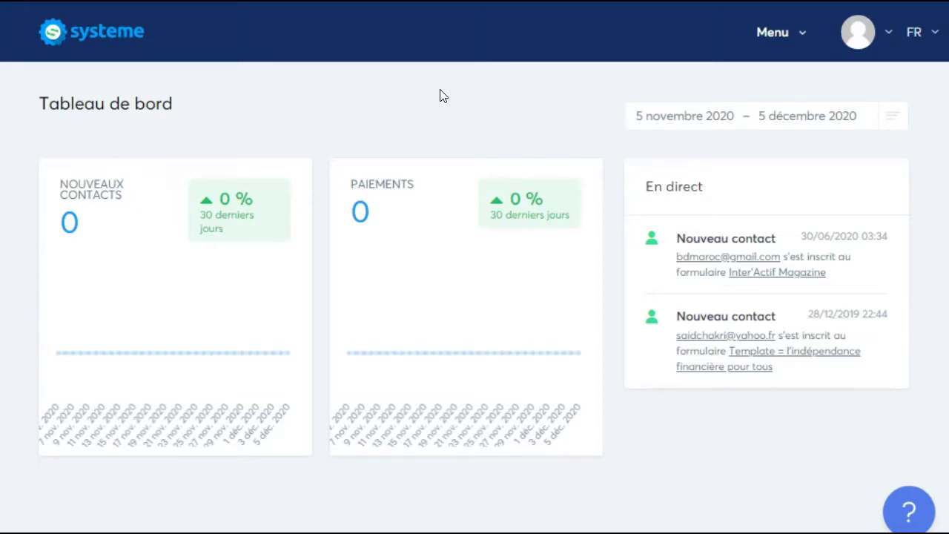
{"action": "left_click", "coordinate": [449, 92]}
Examine the entries listed under Tableau de bord and Contacts in the main navigation
{"action": "left_click", "coordinate": [801, 33]}
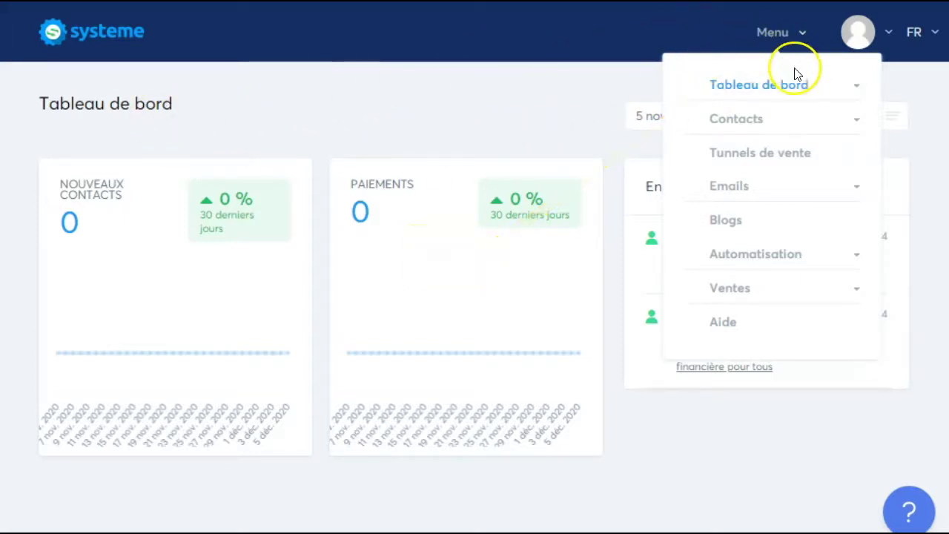
{"action": "left_click", "coordinate": [856, 87]}
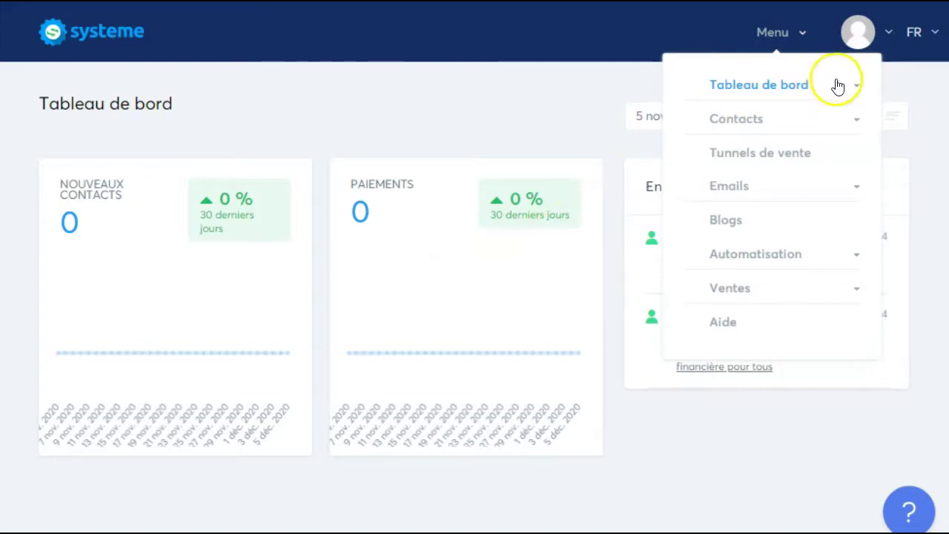
{"action": "left_click", "coordinate": [767, 87]}
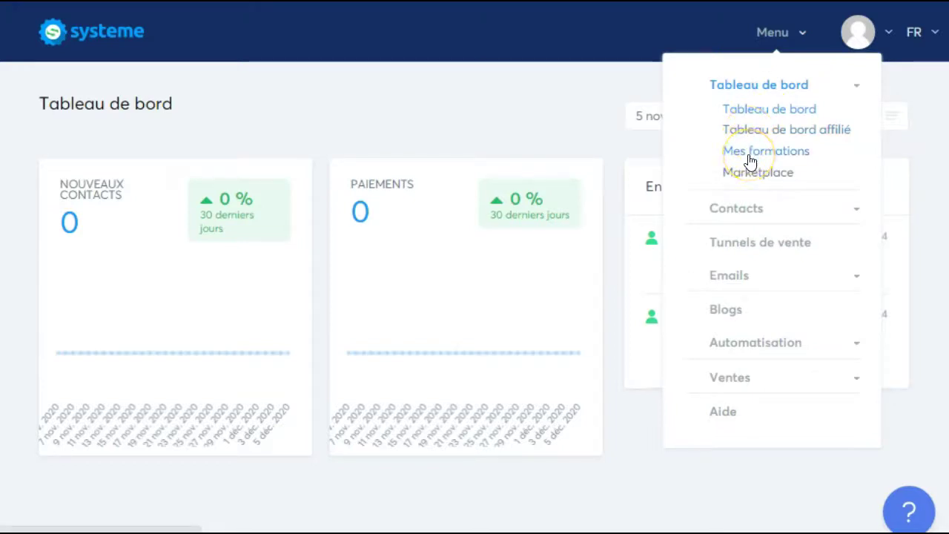
{"action": "left_click", "coordinate": [746, 182]}
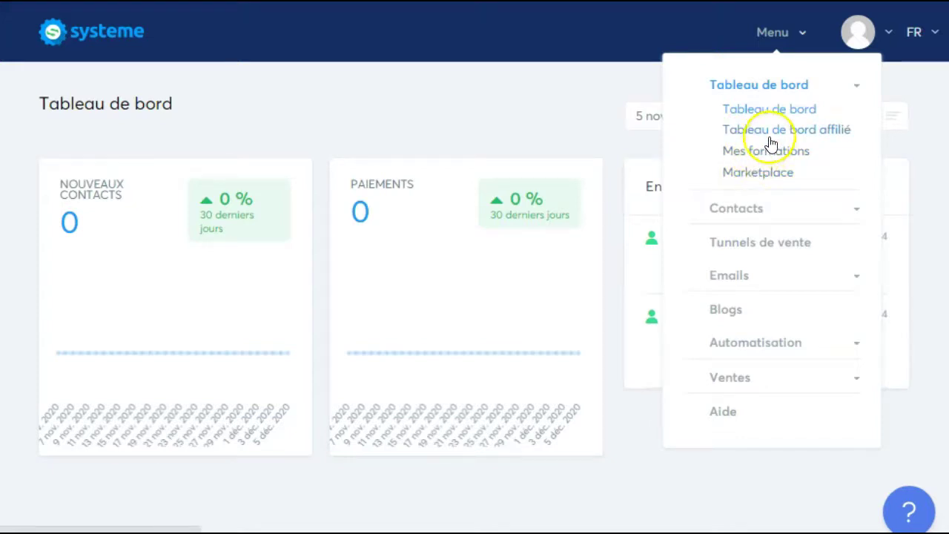
{"action": "left_click", "coordinate": [765, 212]}
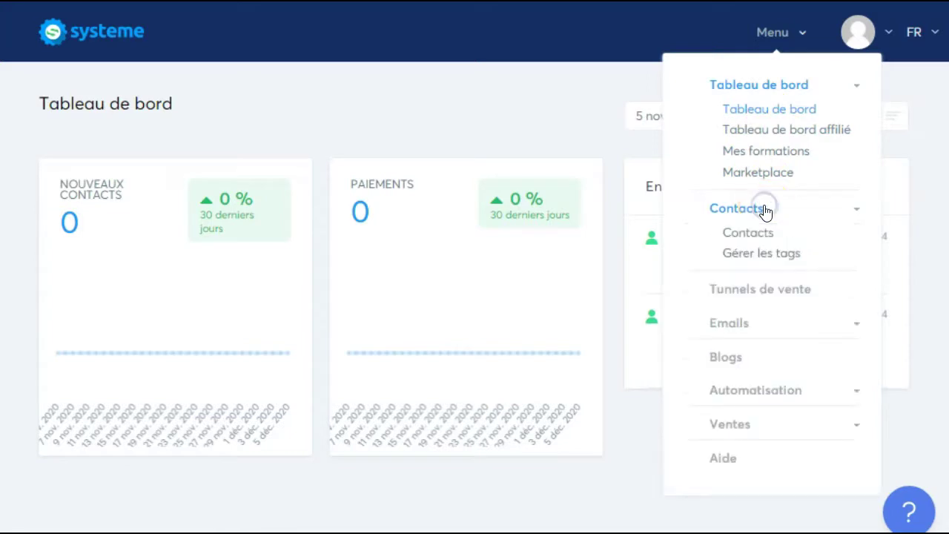
{"action": "left_click", "coordinate": [766, 234]}
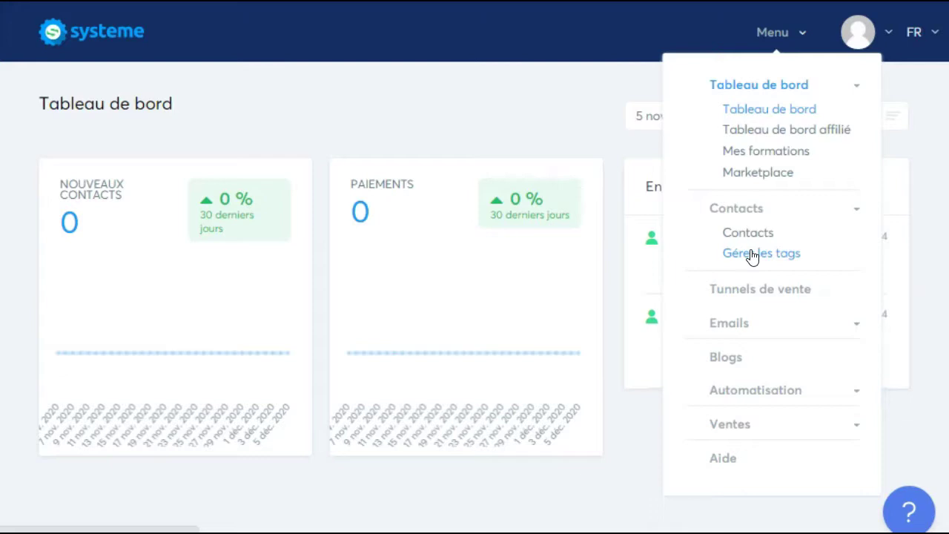
{"action": "left_click", "coordinate": [752, 280]}
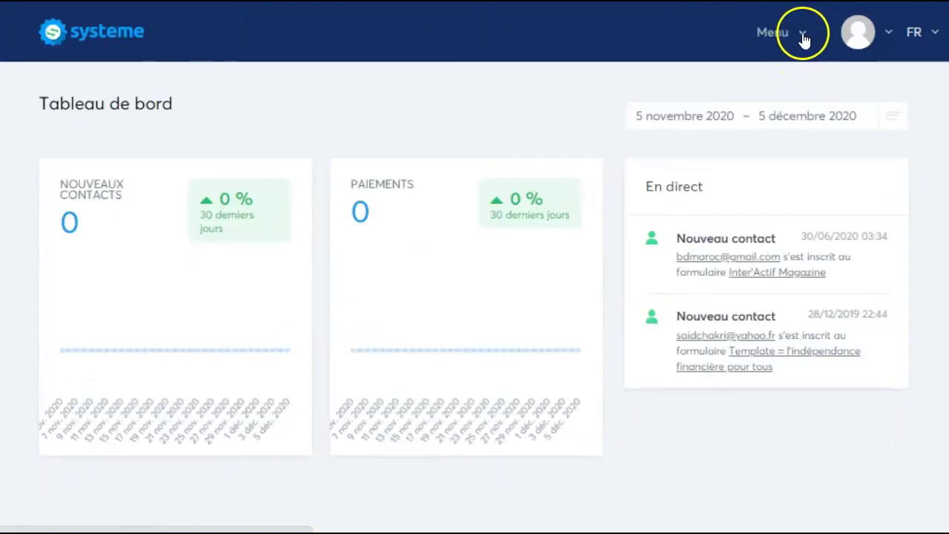
Examine the Emails, Automatisation and Ventes entries in the main navigation, and open the Aide page to view the support options
{"action": "left_click", "coordinate": [806, 34]}
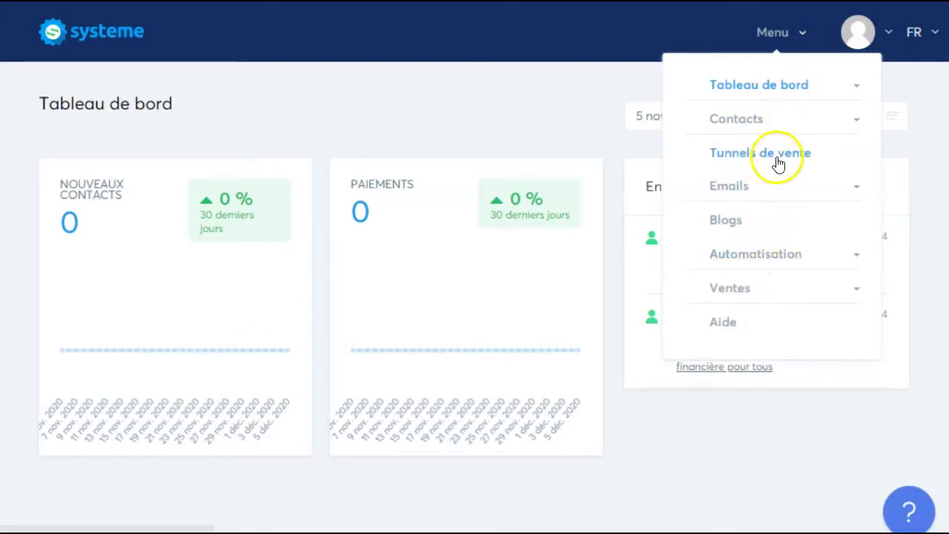
{"action": "left_click", "coordinate": [743, 190]}
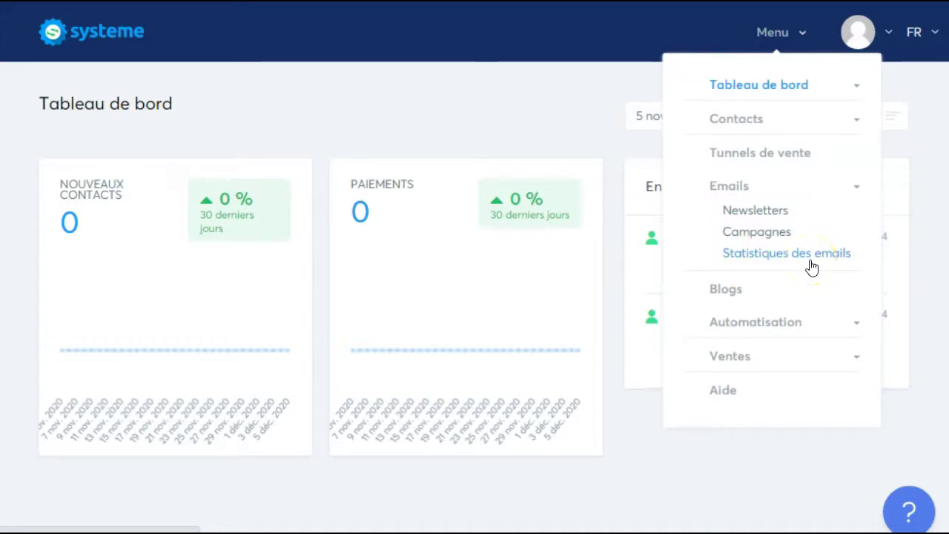
{"action": "left_click", "coordinate": [763, 322]}
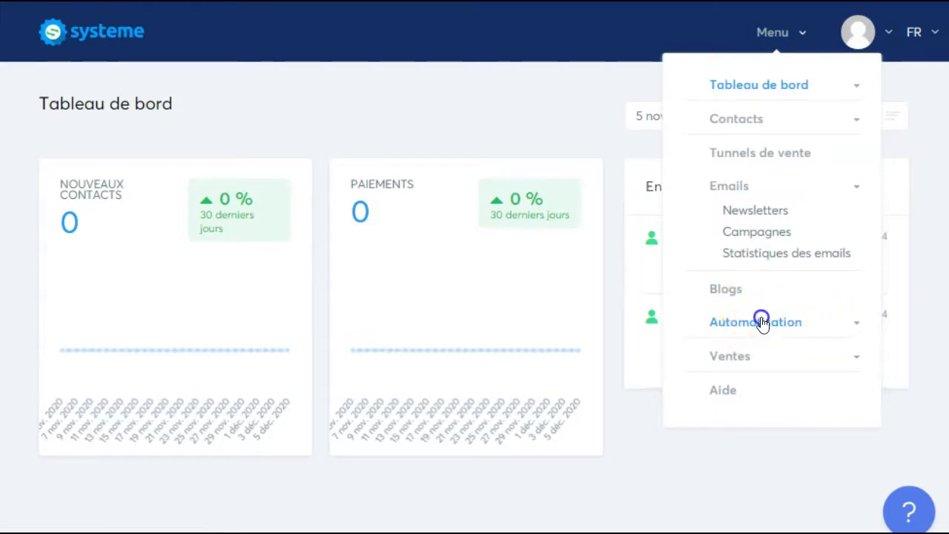
{"action": "left_click", "coordinate": [758, 350]}
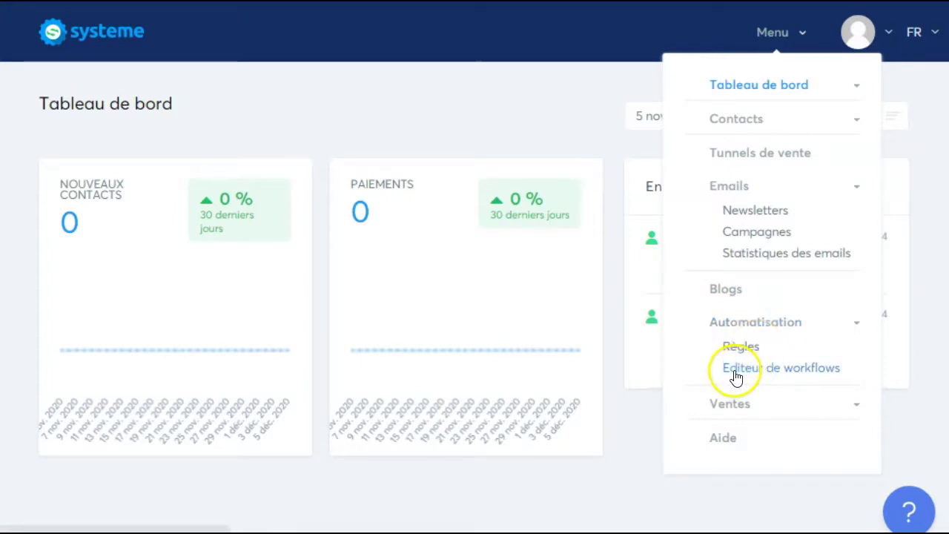
{"action": "left_click", "coordinate": [743, 408]}
{"action": "left_click", "coordinate": [745, 423]}
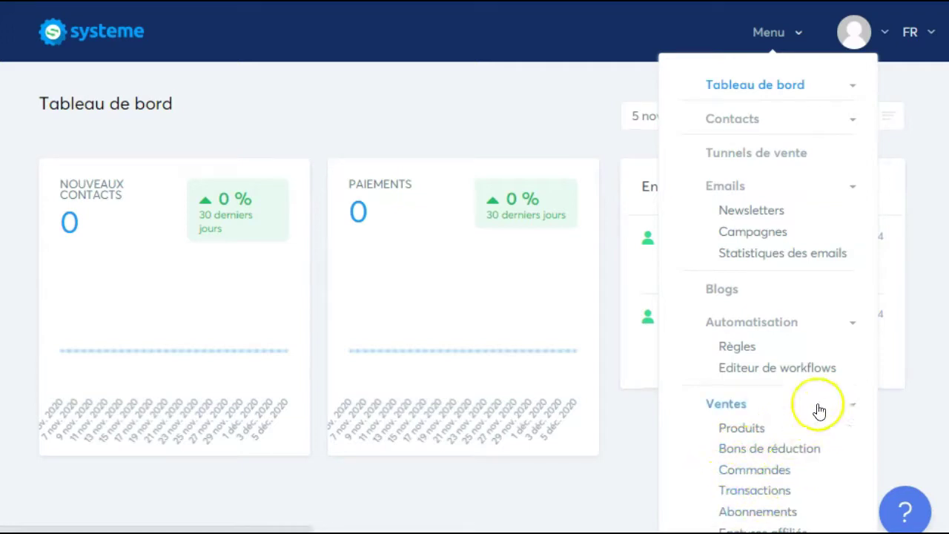
{"action": "scroll", "coordinate": [821, 388], "scroll_direction": "down", "scroll_amount": 2}
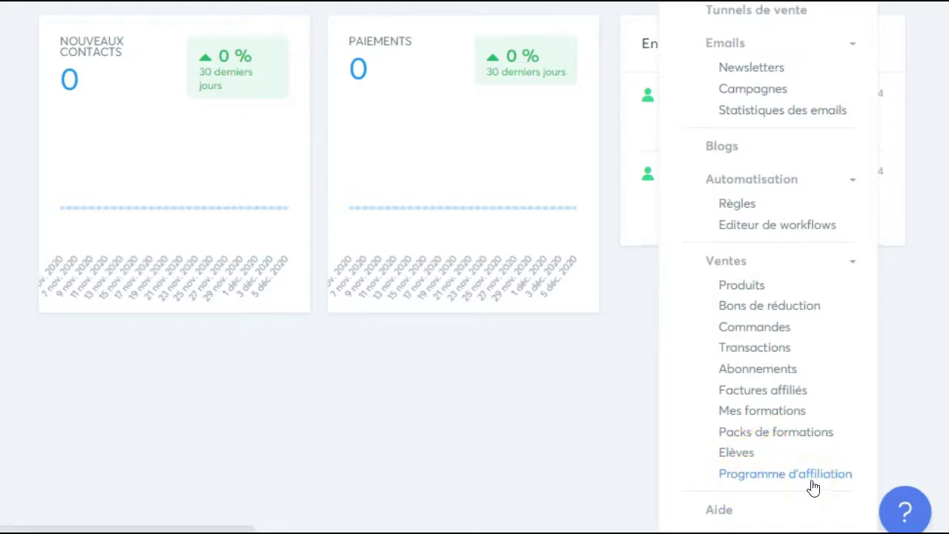
{"action": "left_click", "coordinate": [734, 512]}
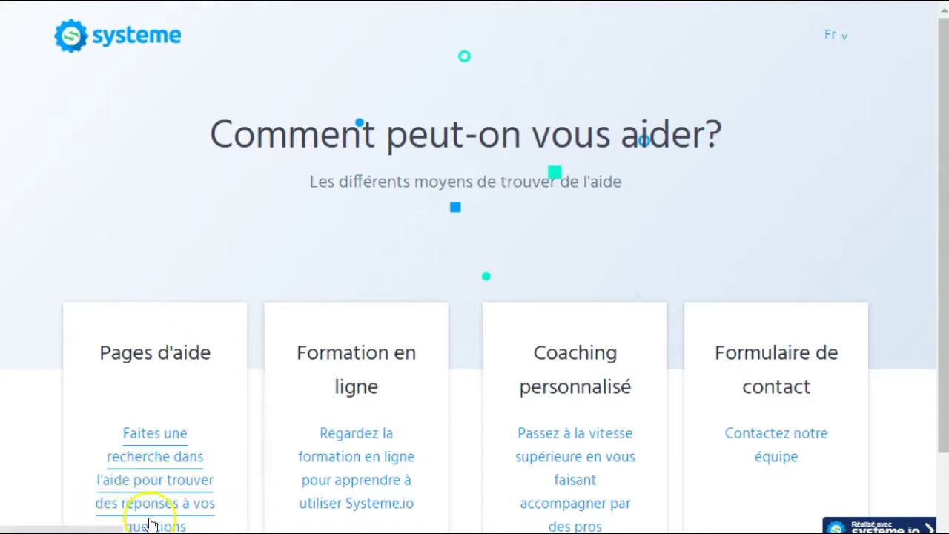
{"action": "scroll", "coordinate": [197, 445], "scroll_direction": "down", "scroll_amount": 1}
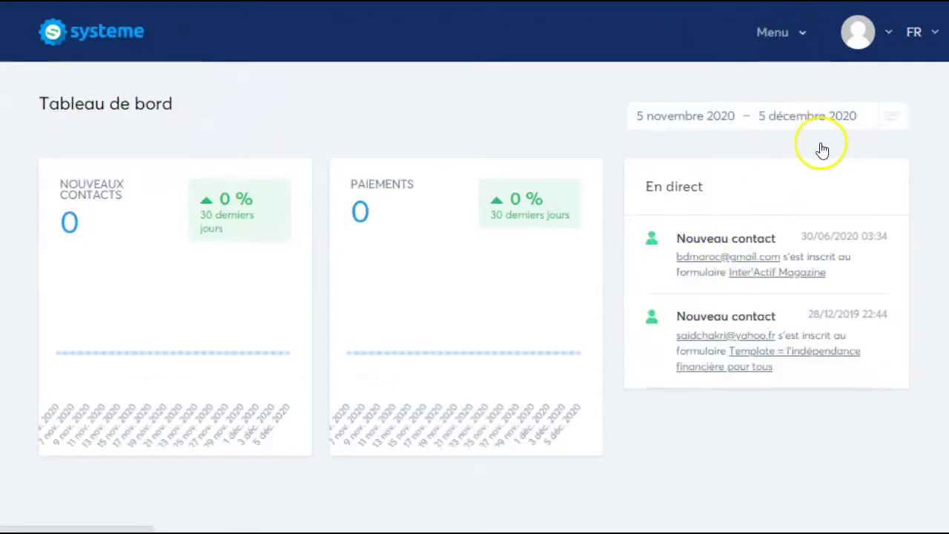
Display the main Tableau de bord with its new contacts, payments and live activity
{"action": "left_click", "coordinate": [806, 39]}
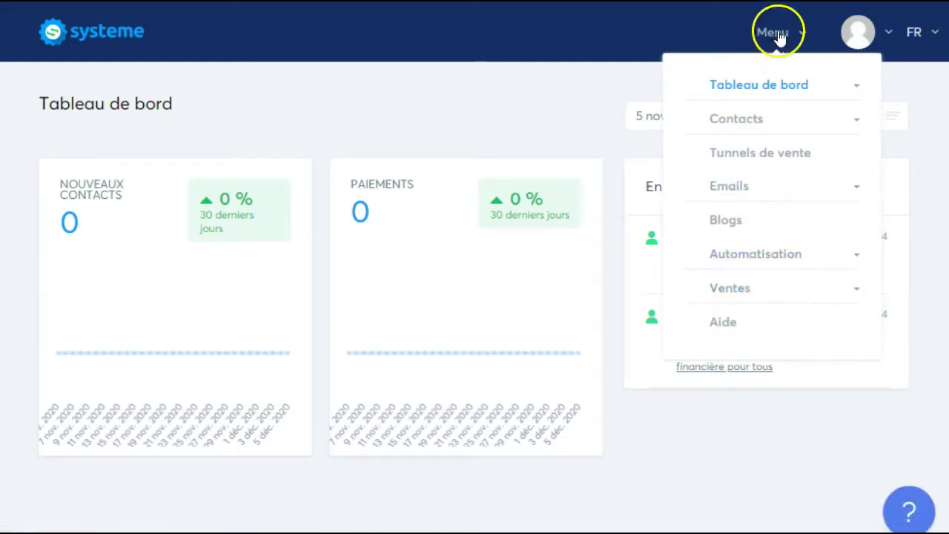
{"action": "left_click", "coordinate": [767, 89]}
{"action": "left_click", "coordinate": [774, 112]}
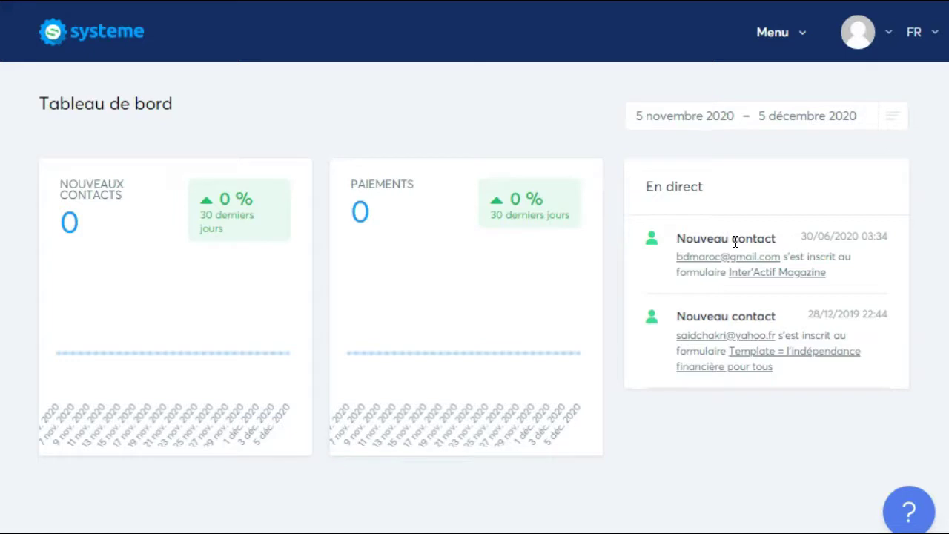
Open the Tableau de bord affilié on its general statistics
{"action": "left_click", "coordinate": [801, 34]}
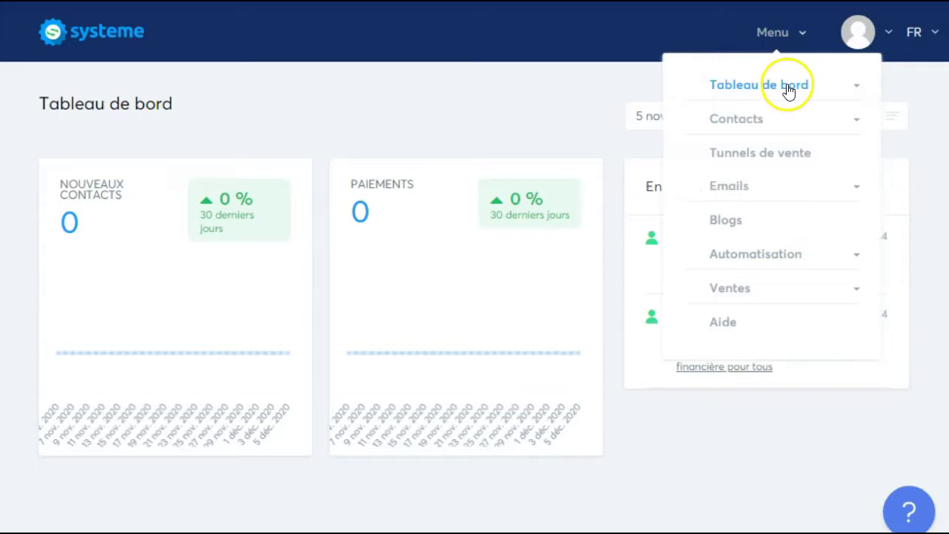
{"action": "left_click", "coordinate": [773, 87]}
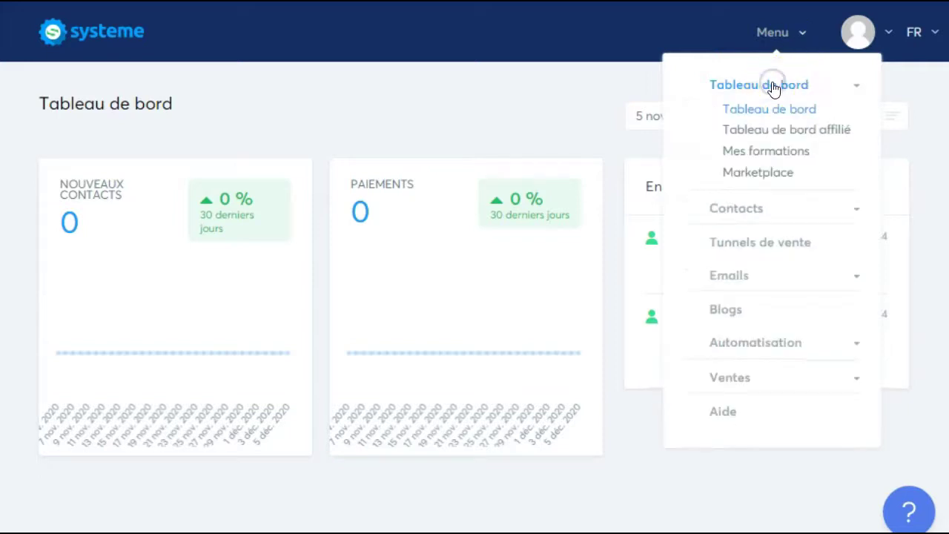
{"action": "left_click", "coordinate": [766, 111]}
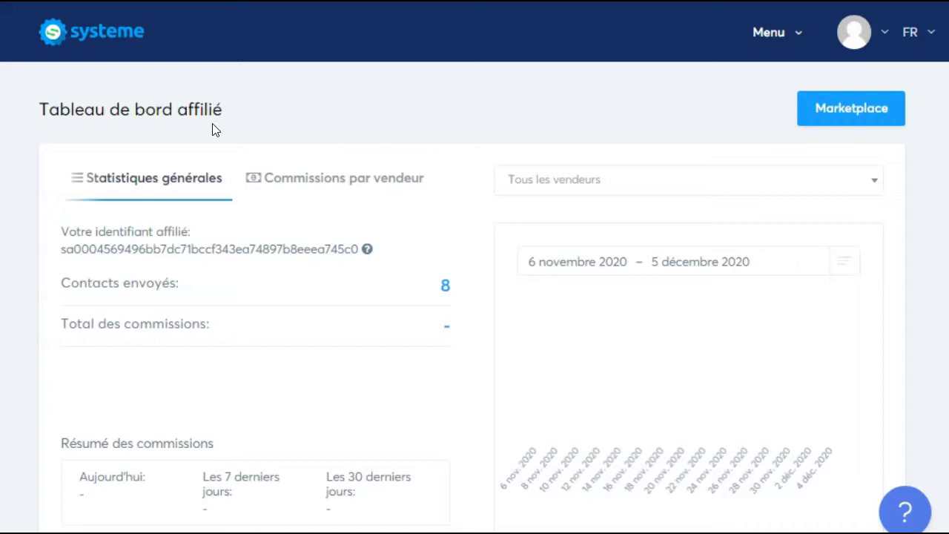
{"action": "left_click", "coordinate": [138, 191]}
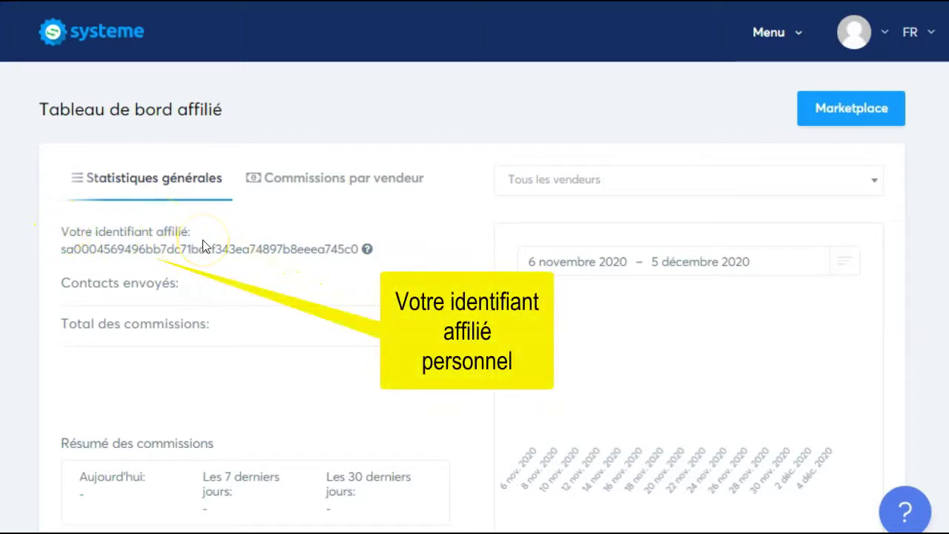
Highlight the personal affiliate identifier and read the help note on building affiliate links with it
{"action": "left_click", "coordinate": [59, 253]}
{"action": "left_click_drag", "start_coordinate": [59, 253], "coordinate": [359, 257]}
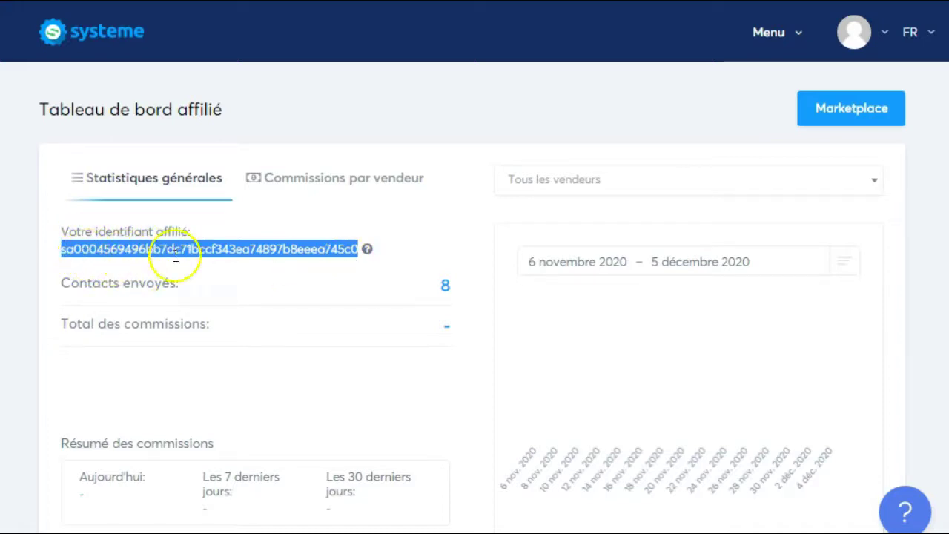
{"action": "left_click", "coordinate": [366, 252]}
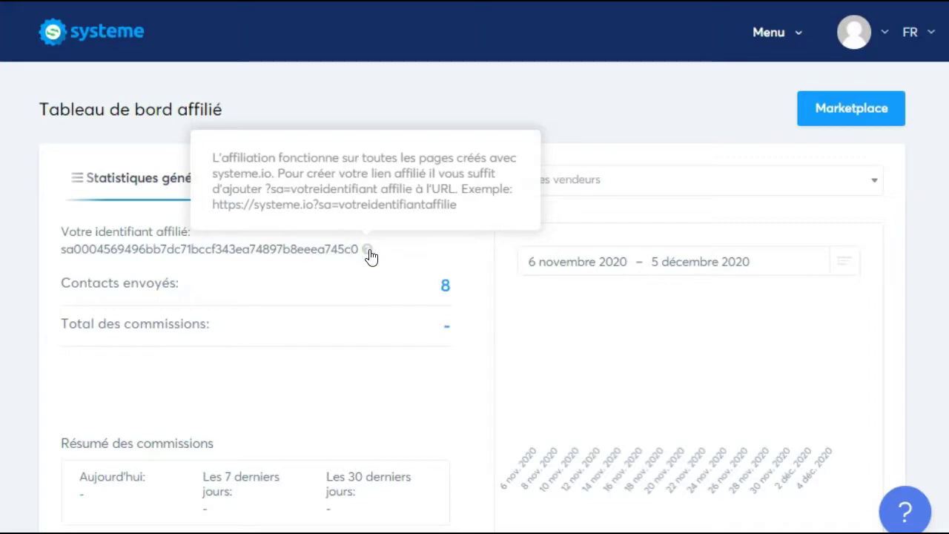
{"action": "left_click", "coordinate": [363, 286]}
{"action": "left_click", "coordinate": [363, 283]}
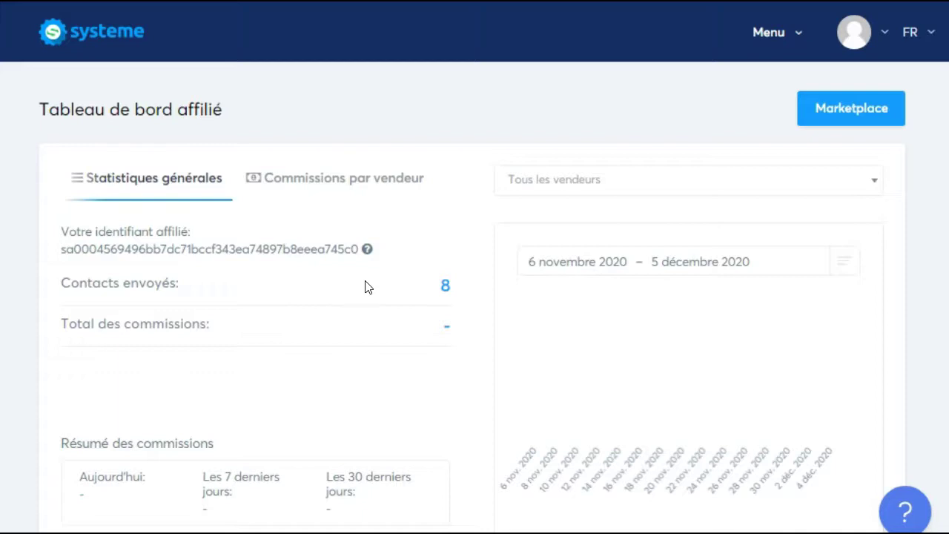
Examine the personal affiliate link for promoting systeme.io, highlighting the complete URL
{"action": "scroll", "coordinate": [363, 286], "scroll_direction": "down", "scroll_amount": 4}
{"action": "scroll", "coordinate": [365, 288], "scroll_direction": "down", "scroll_amount": 1}
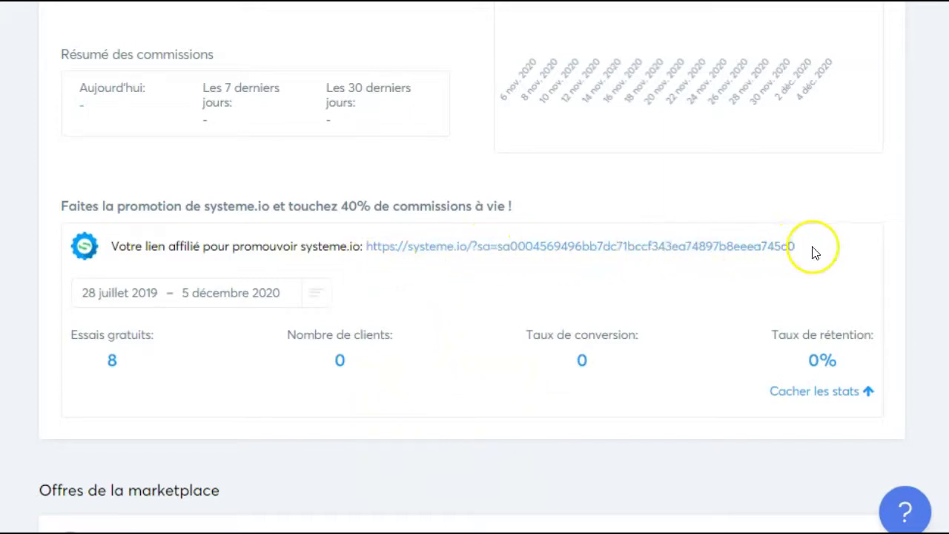
{"action": "left_click_drag", "start_coordinate": [805, 248], "coordinate": [368, 250]}
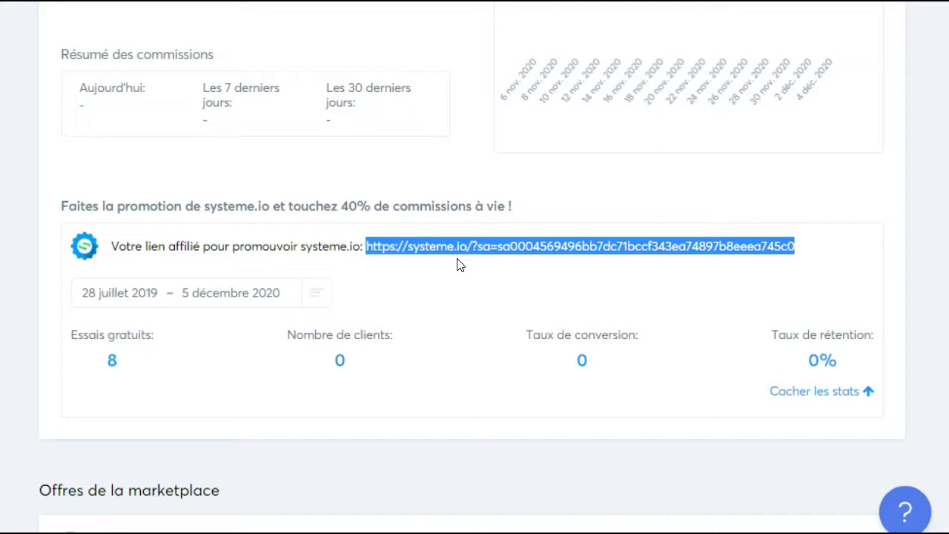
{"action": "left_click", "coordinate": [475, 265]}
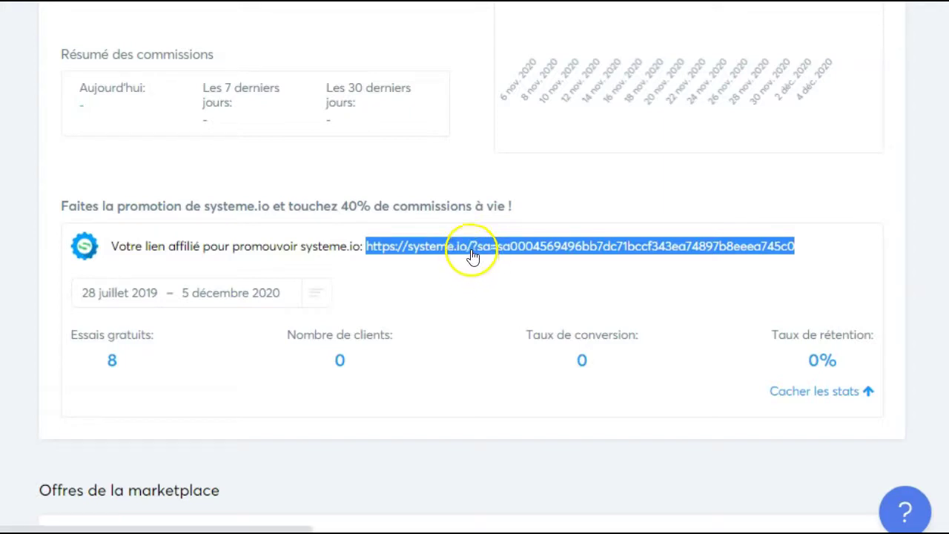
{"action": "left_click_drag", "start_coordinate": [480, 260], "coordinate": [798, 257]}
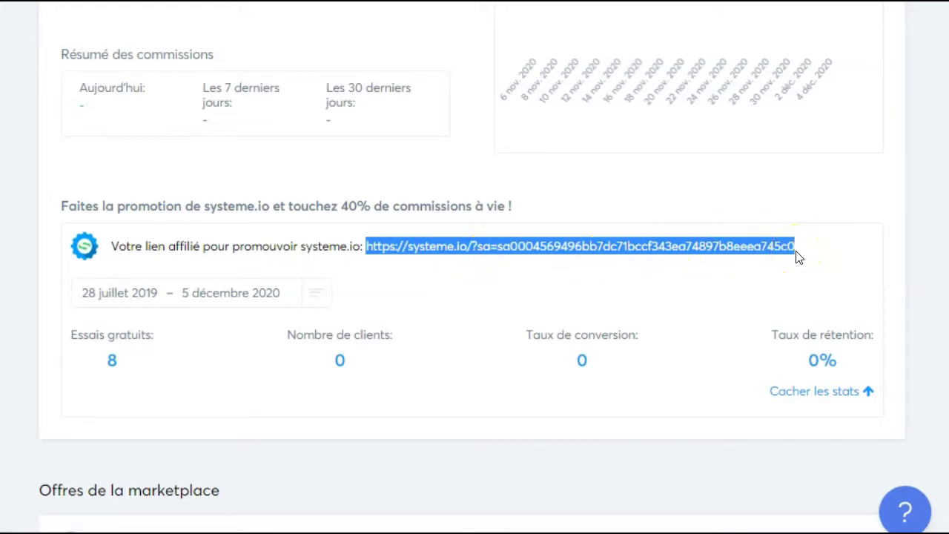
{"action": "left_click_drag", "start_coordinate": [798, 256], "coordinate": [468, 271]}
{"action": "left_click", "coordinate": [387, 274]}
Go back to the general affiliate statistics and review the contacts sent and commission summary
{"action": "scroll", "coordinate": [388, 274], "scroll_direction": "up", "scroll_amount": 3}
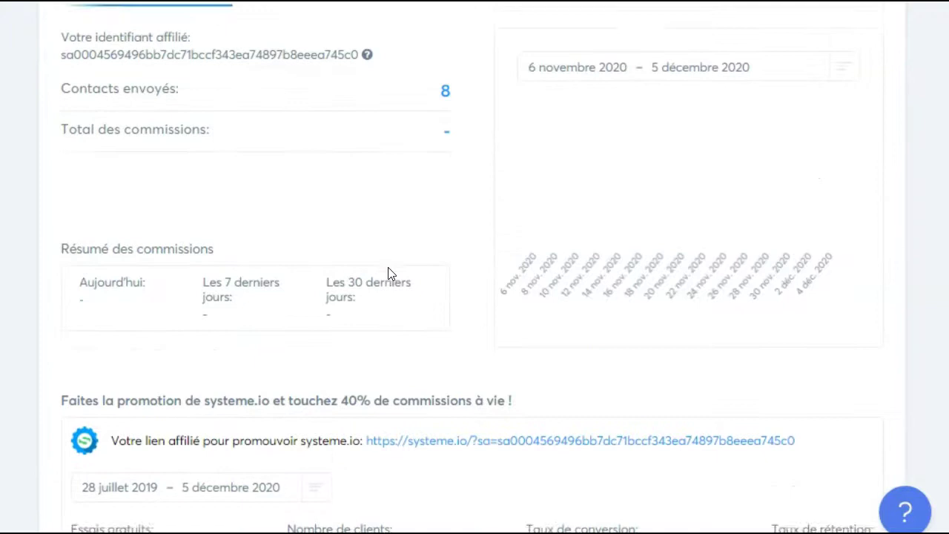
{"action": "scroll", "coordinate": [387, 273], "scroll_direction": "up", "scroll_amount": 3}
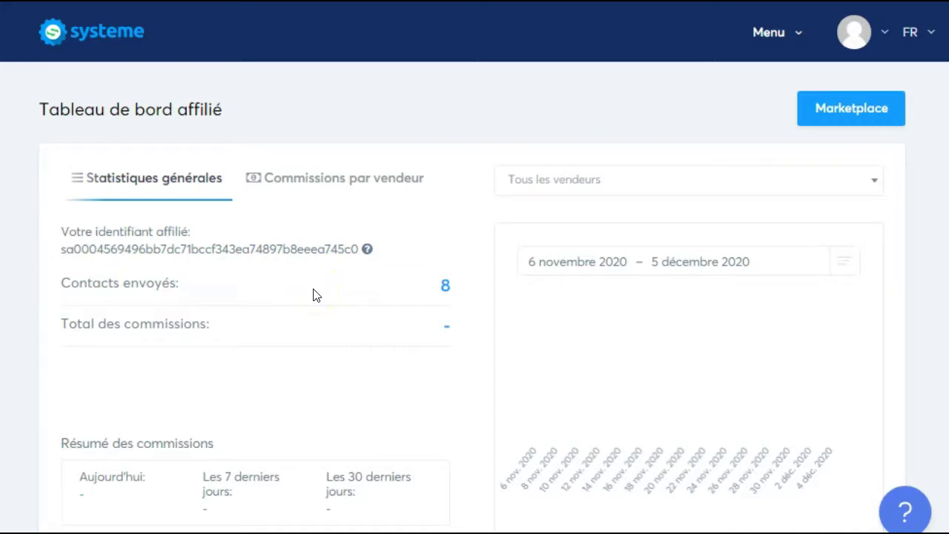
{"action": "scroll", "coordinate": [313, 295], "scroll_direction": "down", "scroll_amount": 2}
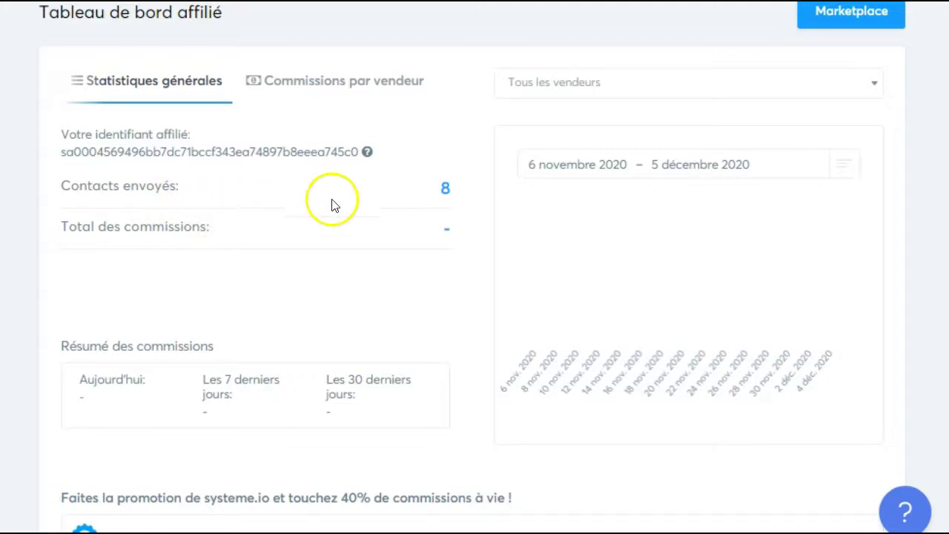
Point out the number of contacts sent in the general affiliate statistics
{"action": "left_click", "coordinate": [443, 191]}
{"action": "left_click_drag", "start_coordinate": [442, 191], "coordinate": [446, 190]}
{"action": "left_click", "coordinate": [447, 190]}
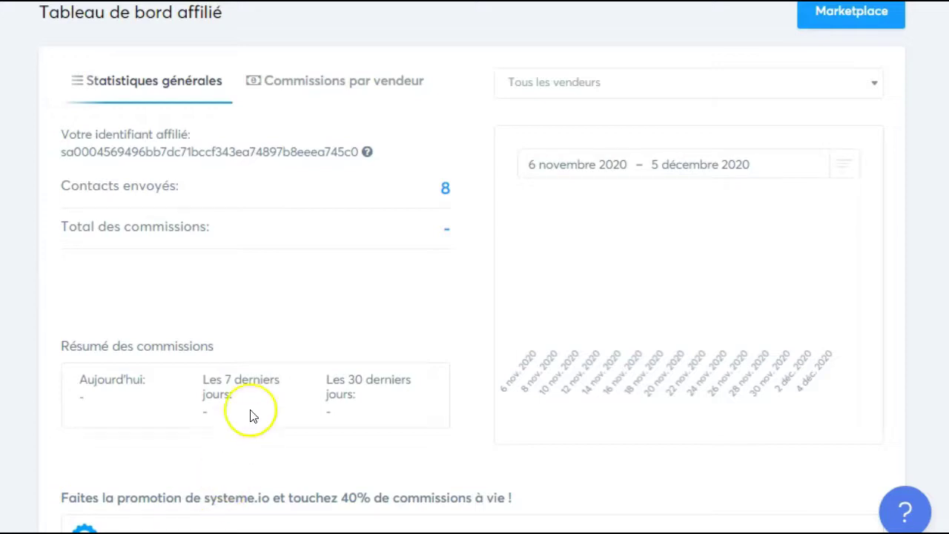
Show the Commissions par vendeur view and expand its seller filter
{"action": "left_click", "coordinate": [316, 88]}
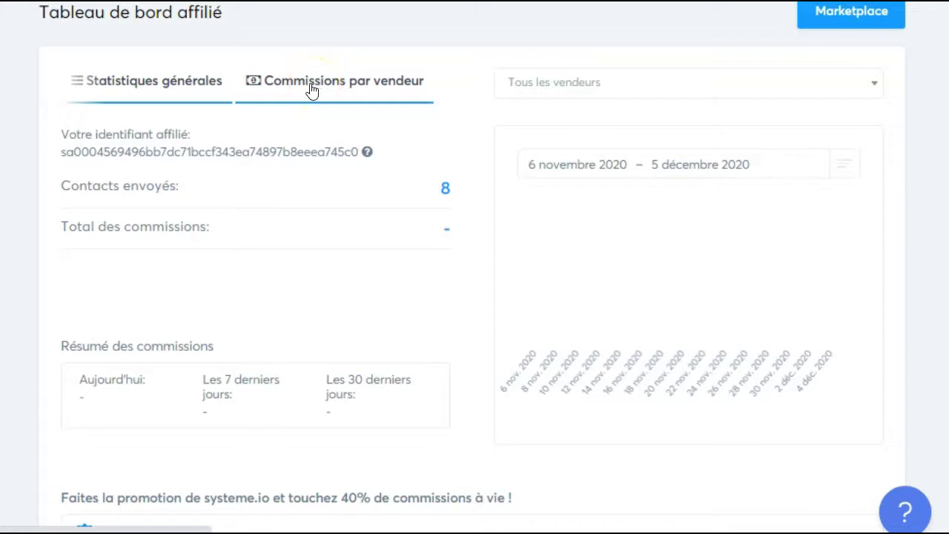
{"action": "left_click", "coordinate": [312, 89]}
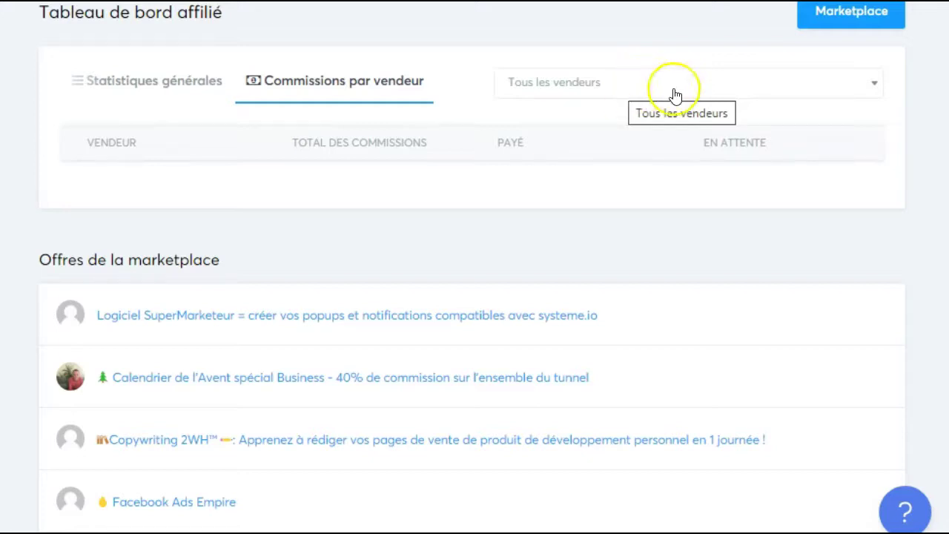
{"action": "left_click", "coordinate": [875, 82]}
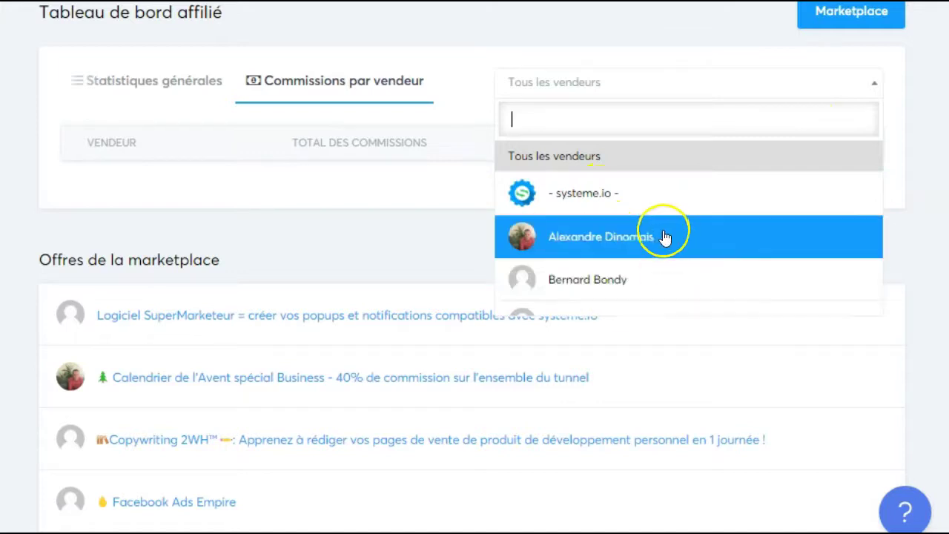
Browse the full list of sellers available in the Tous les vendeurs filter
{"action": "scroll", "coordinate": [663, 238], "scroll_direction": "down", "scroll_amount": 5}
{"action": "scroll", "coordinate": [663, 238], "scroll_direction": "down", "scroll_amount": 5}
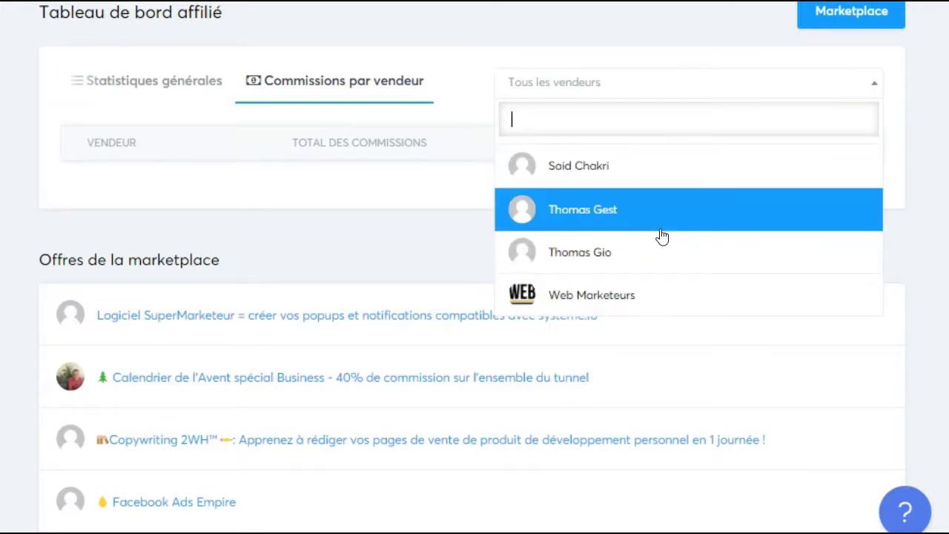
{"action": "scroll", "coordinate": [662, 236], "scroll_direction": "up", "scroll_amount": 5}
{"action": "scroll", "coordinate": [662, 235], "scroll_direction": "up", "scroll_amount": 3}
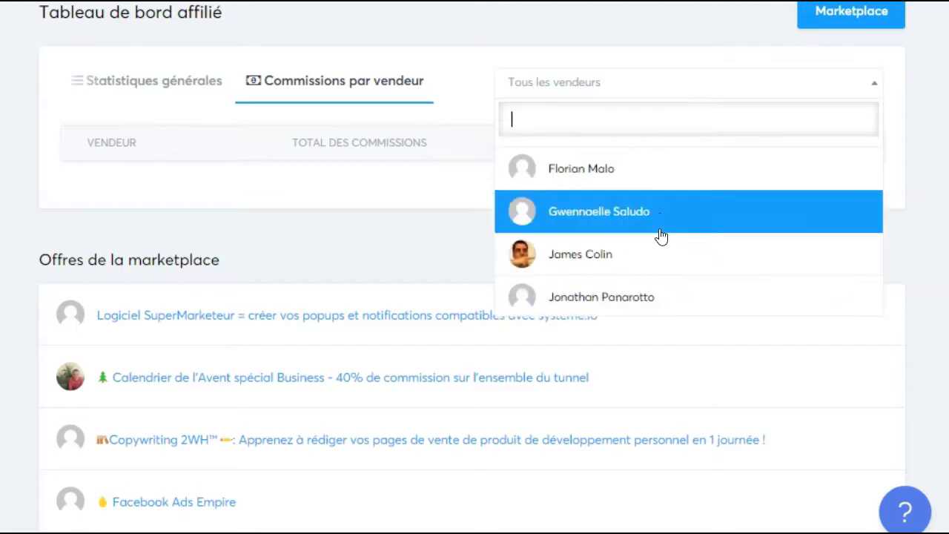
{"action": "scroll", "coordinate": [662, 236], "scroll_direction": "down", "scroll_amount": 8}
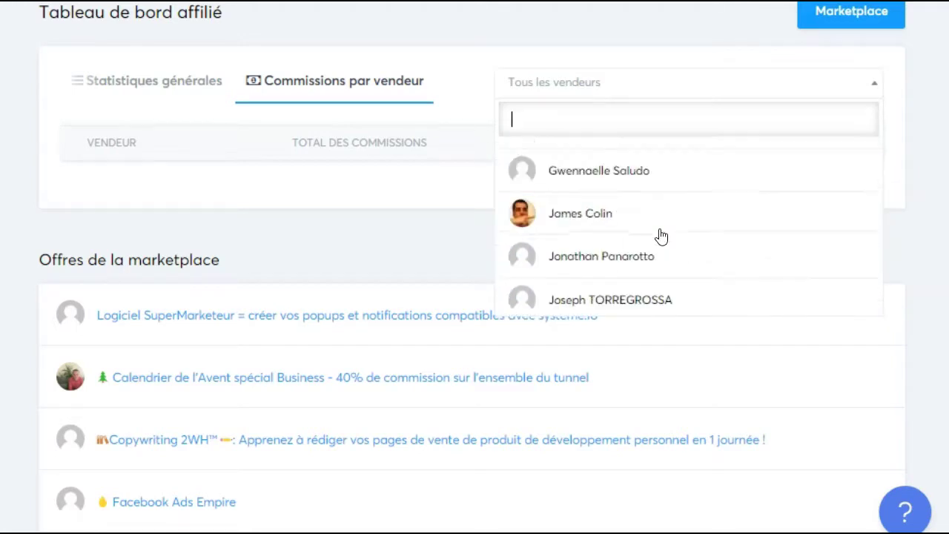
{"action": "left_click", "coordinate": [644, 253]}
{"action": "scroll", "coordinate": [644, 253], "scroll_direction": "up", "scroll_amount": 8}
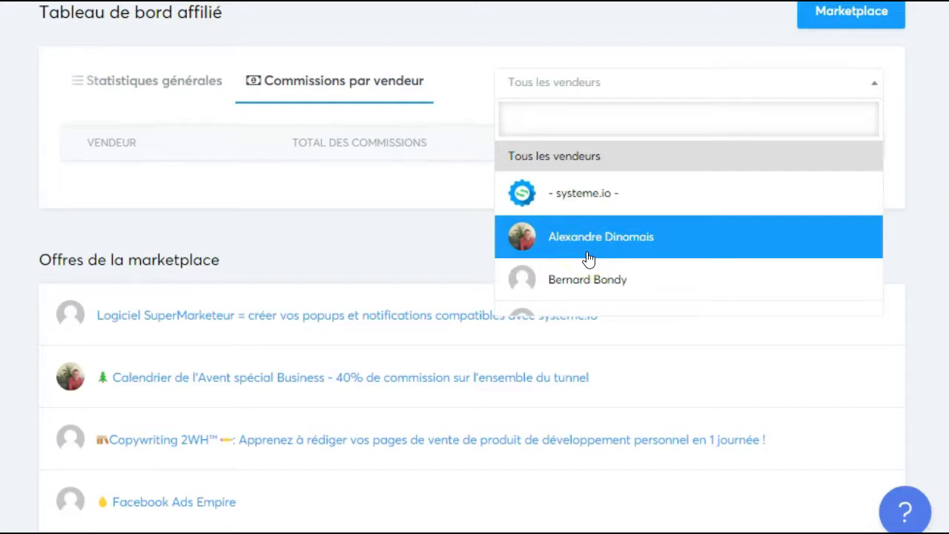
{"action": "scroll", "coordinate": [588, 258], "scroll_direction": "down", "scroll_amount": 3}
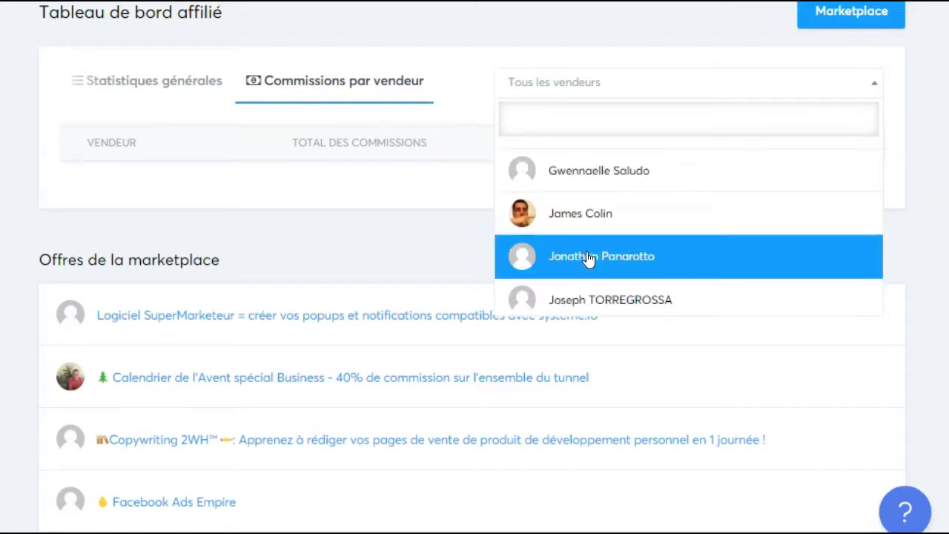
{"action": "left_click", "coordinate": [593, 211]}
{"action": "scroll", "coordinate": [627, 237], "scroll_direction": "down", "scroll_amount": 5}
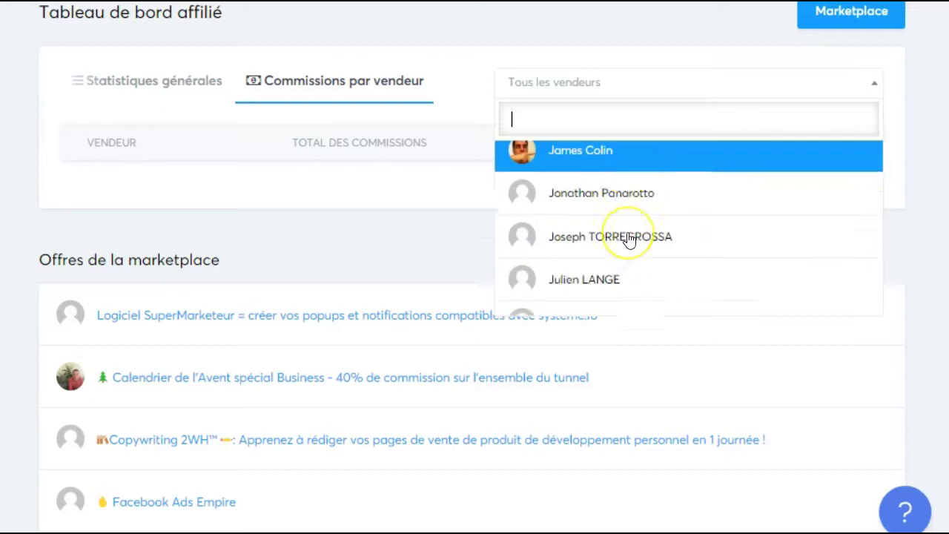
{"action": "scroll", "coordinate": [630, 240], "scroll_direction": "up", "scroll_amount": 5}
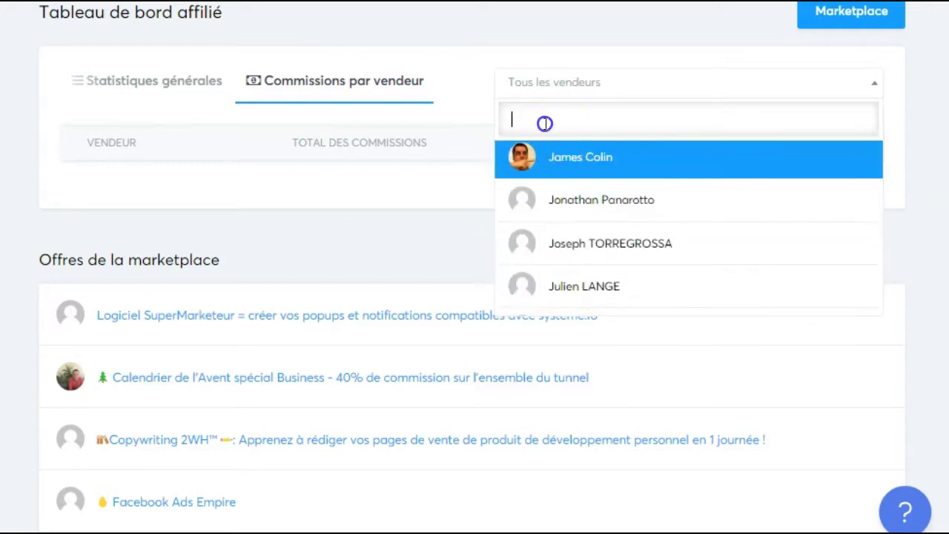
Search the seller filter by a seller's first name, and close the list without choosing anyone
{"action": "type", "text": "said"}
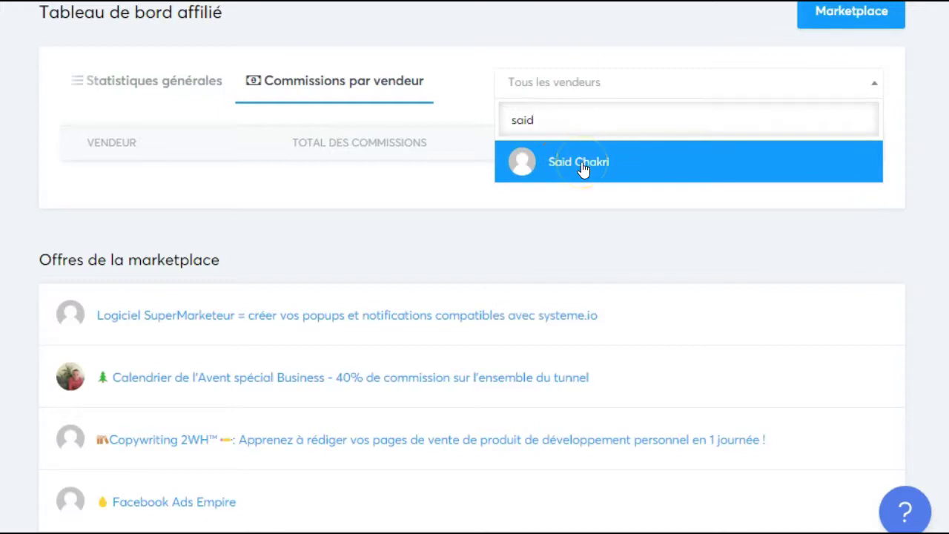
{"action": "left_click", "coordinate": [729, 95]}
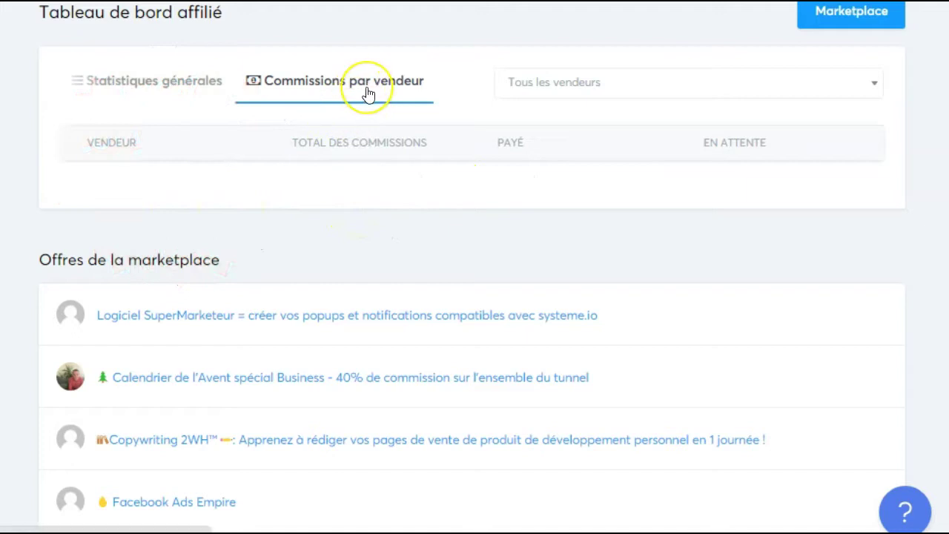
{"action": "left_click", "coordinate": [230, 107]}
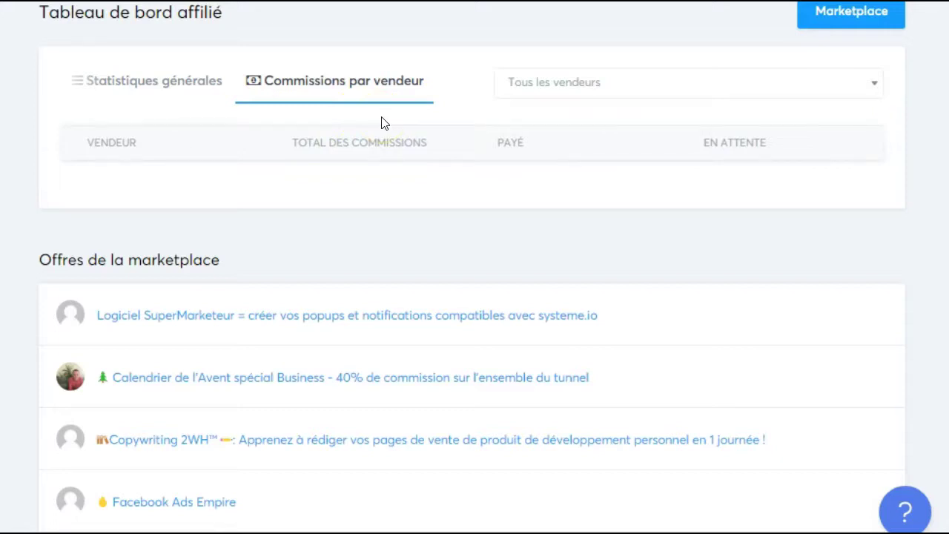
{"action": "left_click", "coordinate": [383, 141]}
Review the commissions by seller table and point out the Marketplace access on the affiliate dashboard
{"action": "scroll", "coordinate": [383, 141], "scroll_direction": "up", "scroll_amount": 2}
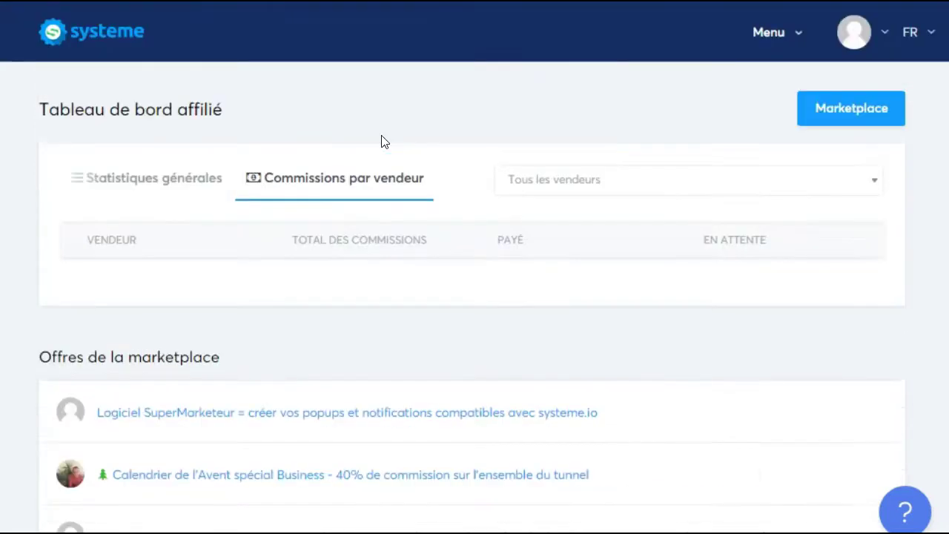
{"action": "scroll", "coordinate": [382, 140], "scroll_direction": "down", "scroll_amount": 2}
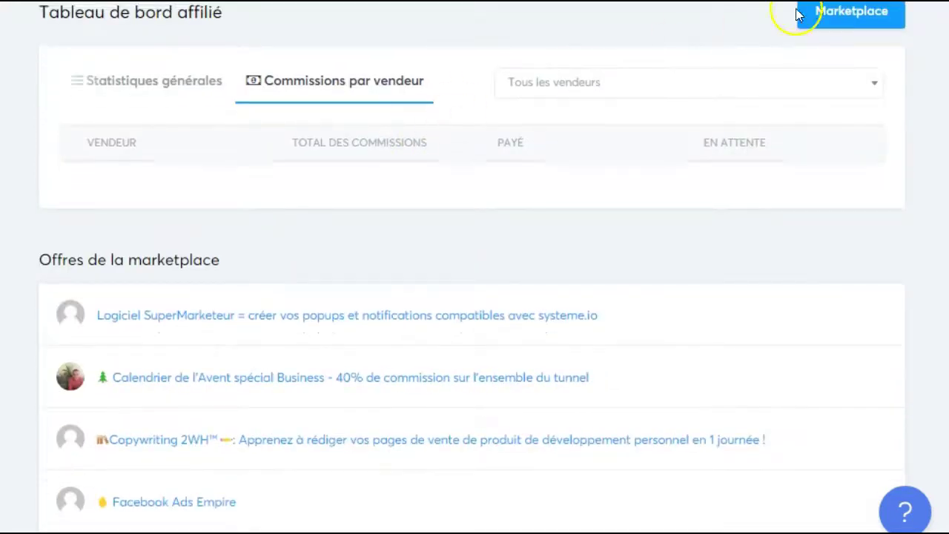
{"action": "scroll", "coordinate": [778, 93], "scroll_direction": "up", "scroll_amount": 2}
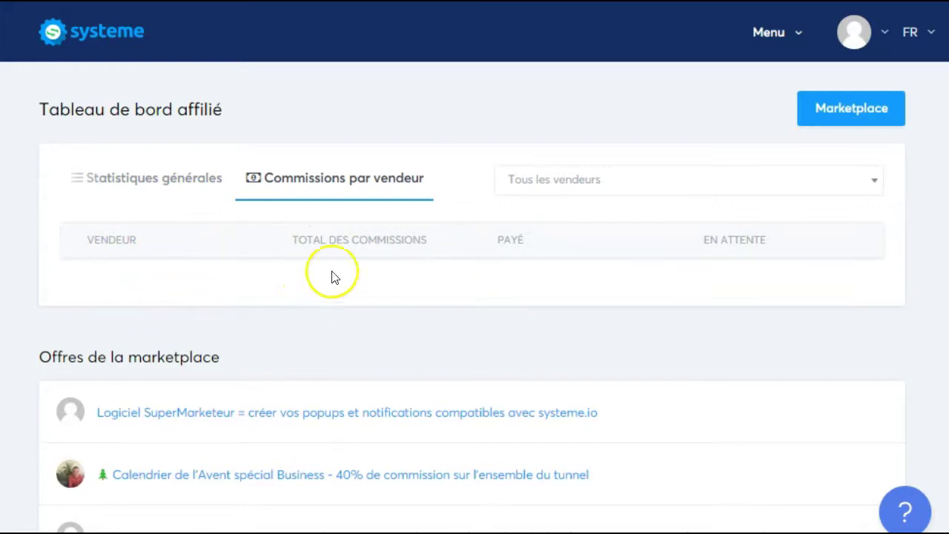
{"action": "left_click", "coordinate": [864, 109]}
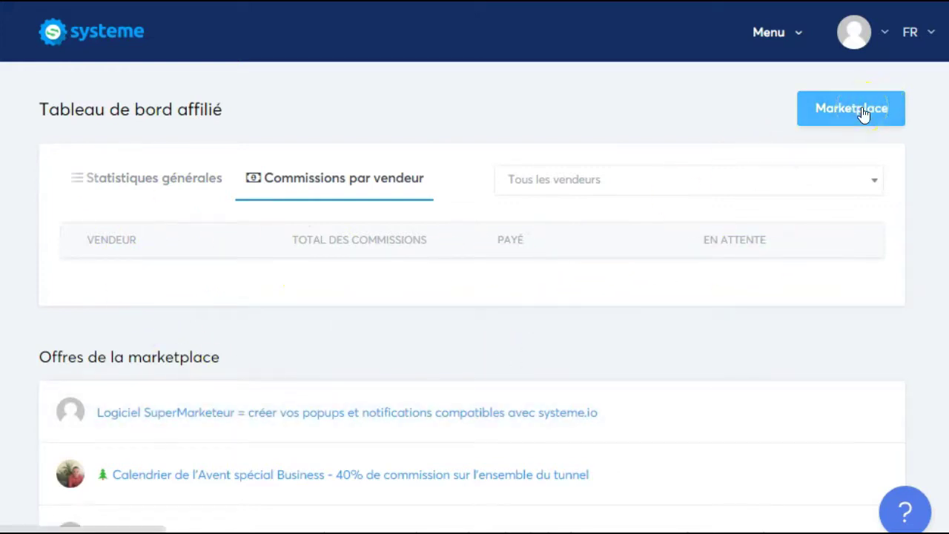
{"action": "left_click", "coordinate": [526, 322]}
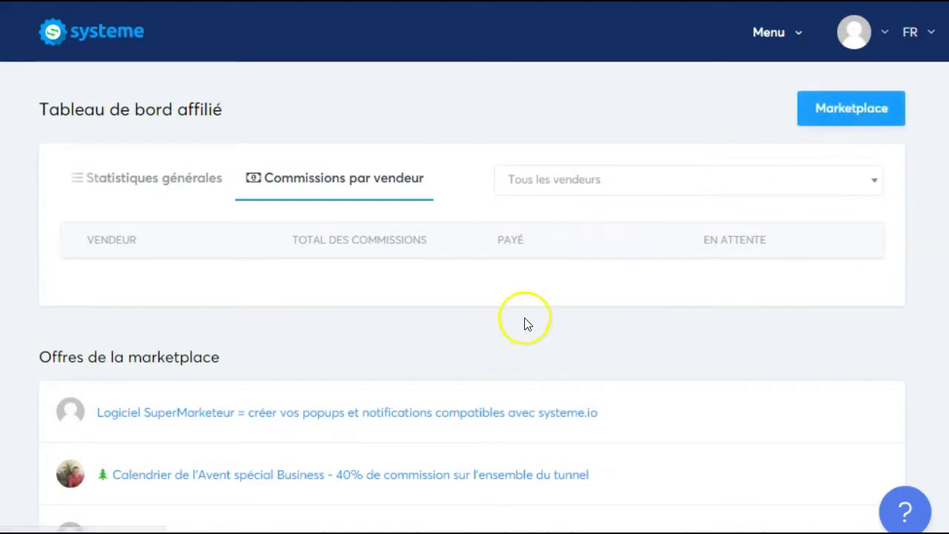
Examine the Offres de la marketplace list and its page numbering on the affiliate dashboard
{"action": "scroll", "coordinate": [526, 322], "scroll_direction": "down", "scroll_amount": 3}
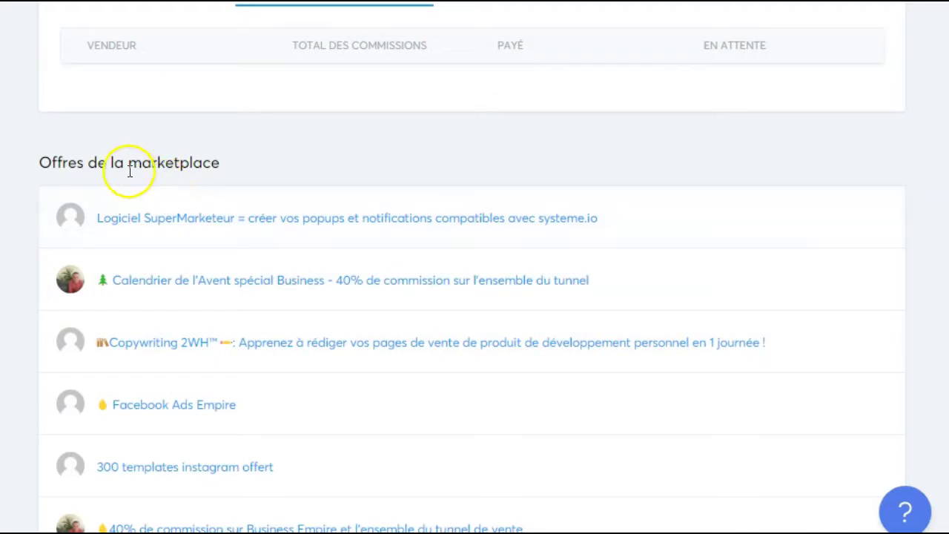
{"action": "scroll", "coordinate": [288, 227], "scroll_direction": "up", "scroll_amount": 2}
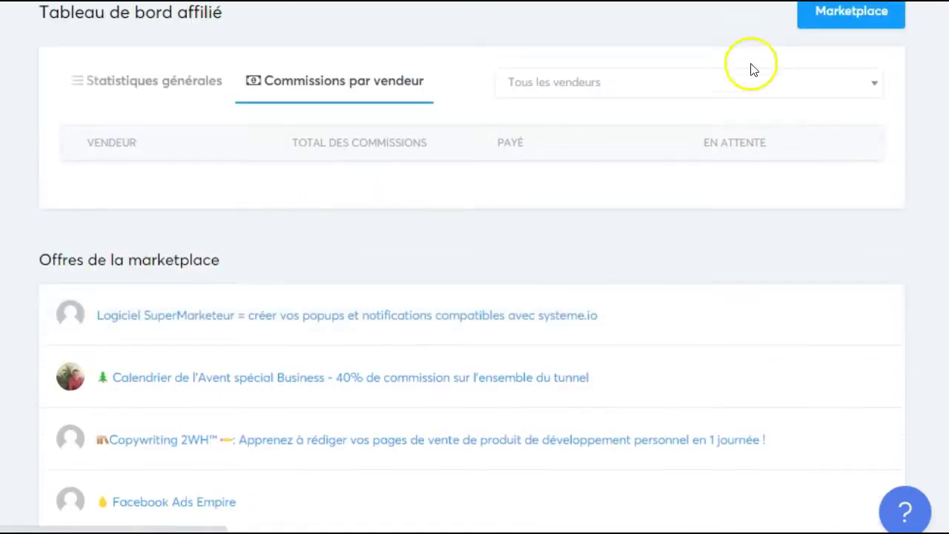
{"action": "scroll", "coordinate": [287, 322], "scroll_direction": "down", "scroll_amount": 3}
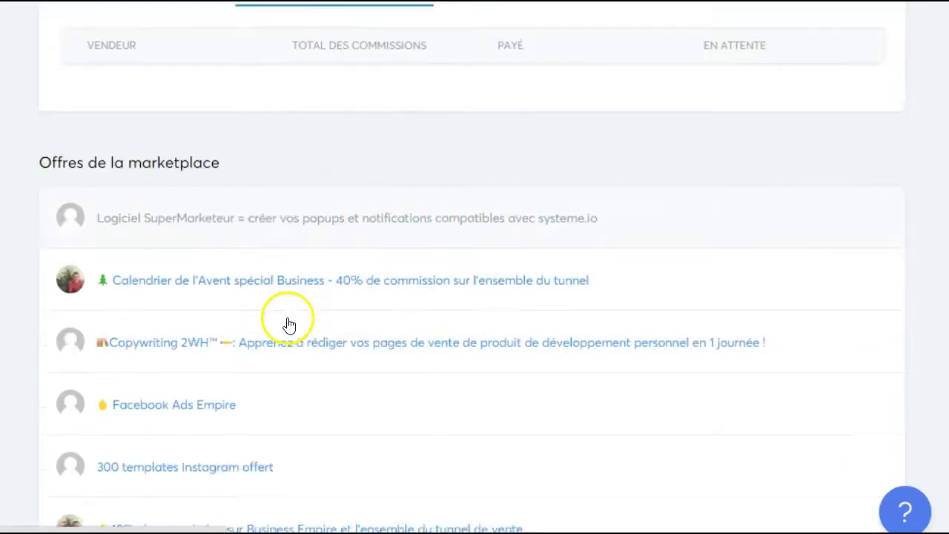
{"action": "scroll", "coordinate": [287, 319], "scroll_direction": "up", "scroll_amount": 2}
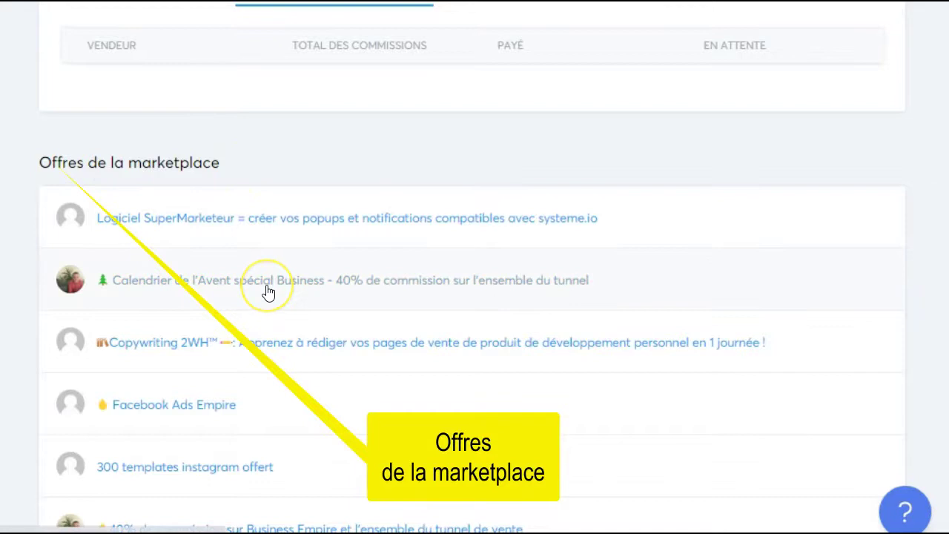
{"action": "scroll", "coordinate": [266, 290], "scroll_direction": "down", "scroll_amount": 2}
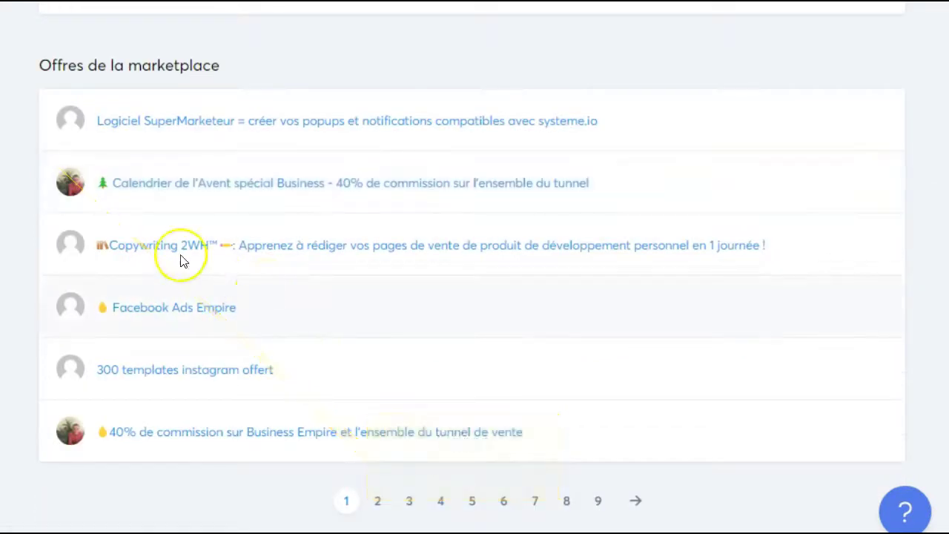
{"action": "scroll", "coordinate": [163, 361], "scroll_direction": "down", "scroll_amount": 3}
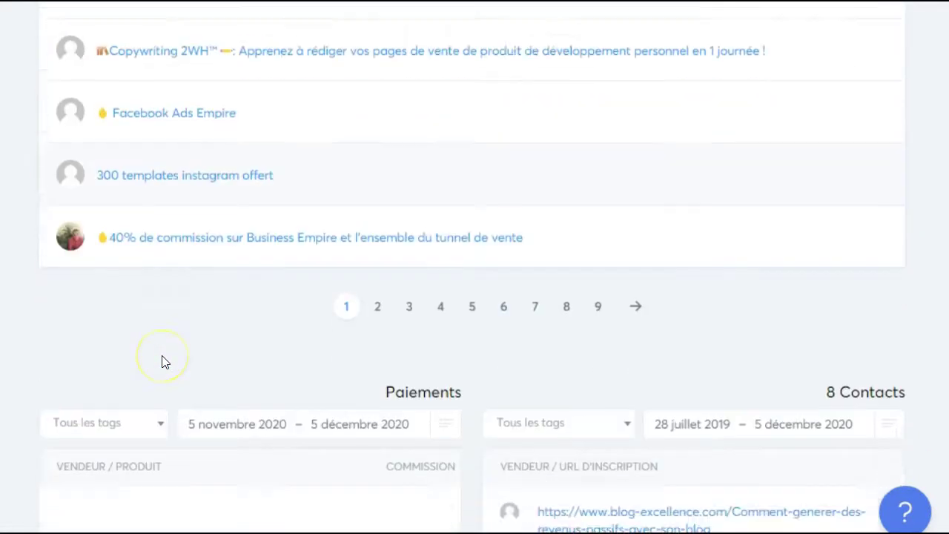
{"action": "scroll", "coordinate": [164, 362], "scroll_direction": "up", "scroll_amount": 3}
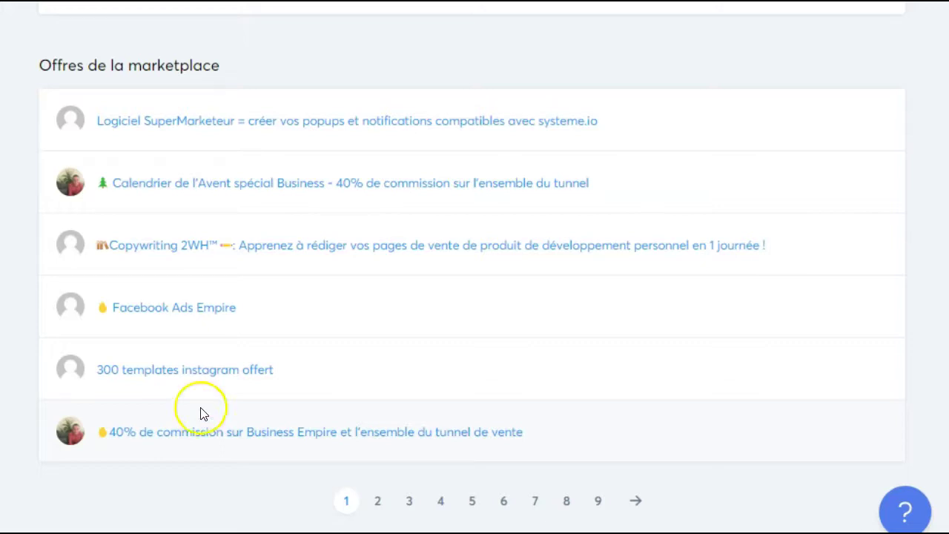
{"action": "scroll", "coordinate": [495, 333], "scroll_direction": "down", "scroll_amount": 2}
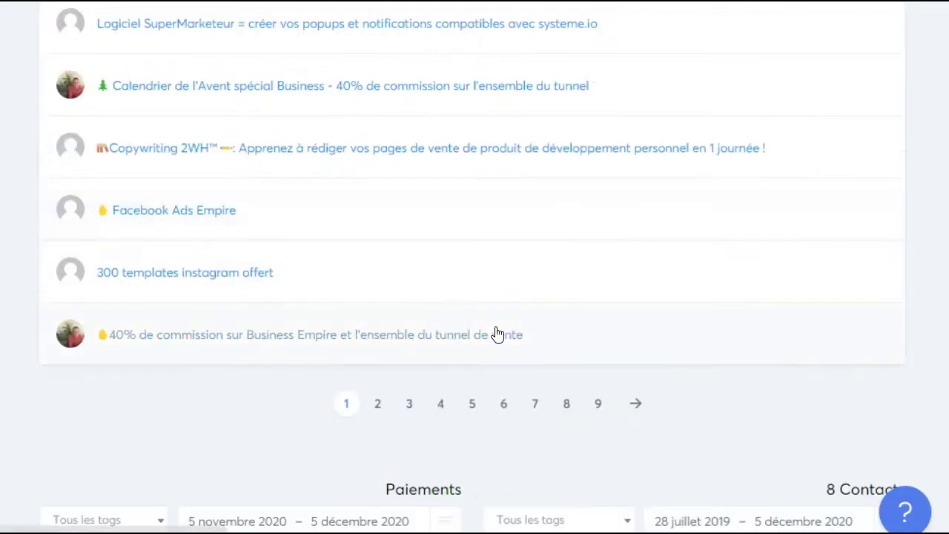
{"action": "scroll", "coordinate": [508, 335], "scroll_direction": "down", "scroll_amount": 4}
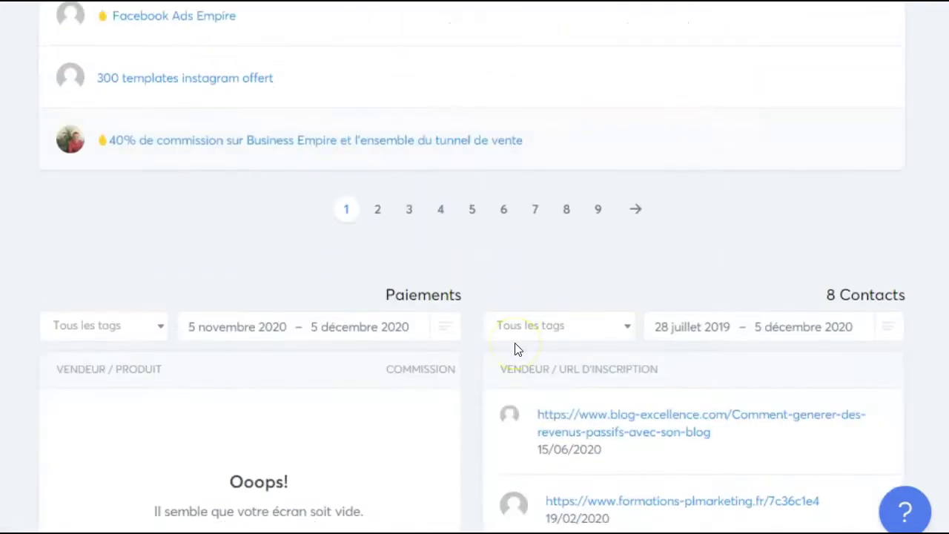
{"action": "scroll", "coordinate": [518, 349], "scroll_direction": "up", "scroll_amount": 4}
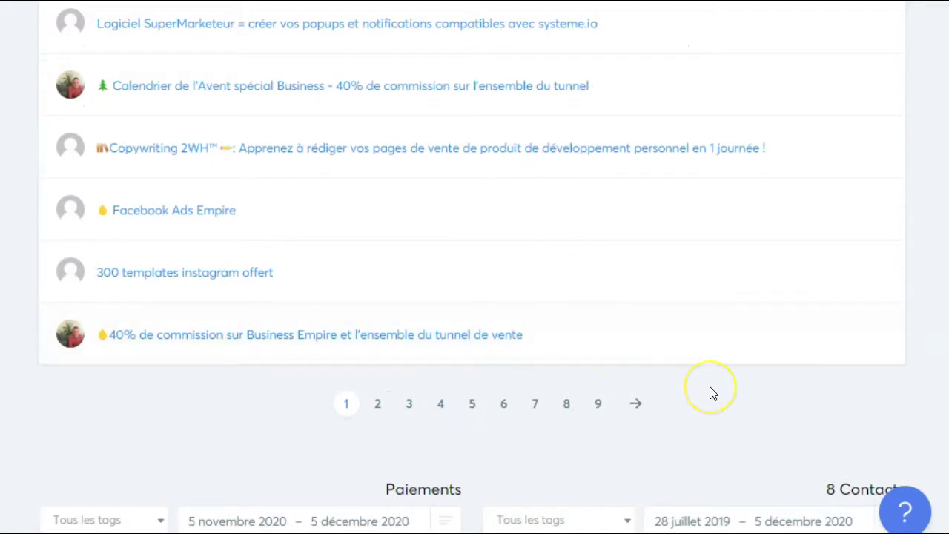
Look over the Paiements and Contacts sections below the marketplace offers
{"action": "scroll", "coordinate": [710, 393], "scroll_direction": "down", "scroll_amount": 8}
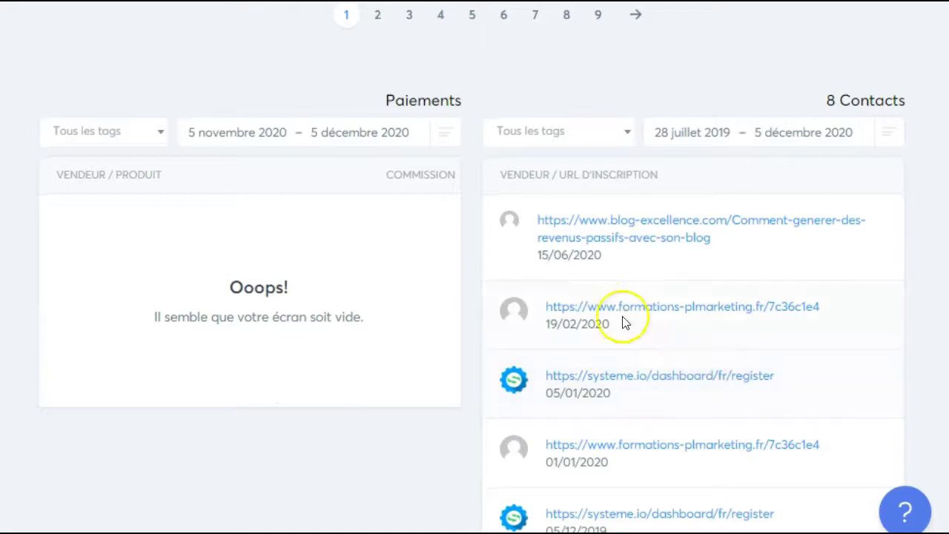
{"action": "scroll", "coordinate": [608, 307], "scroll_direction": "down", "scroll_amount": 2}
{"action": "scroll", "coordinate": [597, 297], "scroll_direction": "up", "scroll_amount": 2}
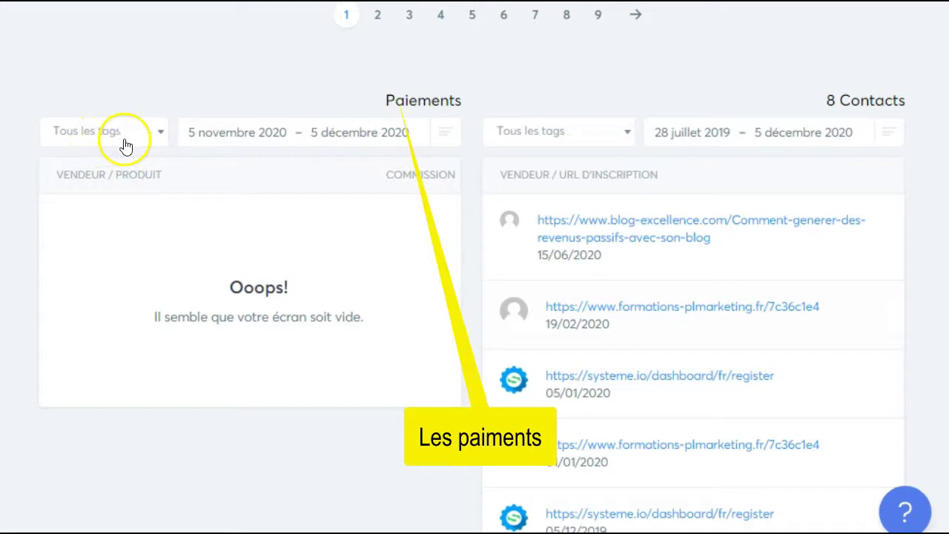
Check the tag filter of the Paiements section and its seller/product table, keeping Tous les tags
{"action": "left_click", "coordinate": [157, 133]}
{"action": "left_click", "coordinate": [157, 133]}
{"action": "left_click", "coordinate": [157, 134]}
{"action": "left_click", "coordinate": [157, 134]}
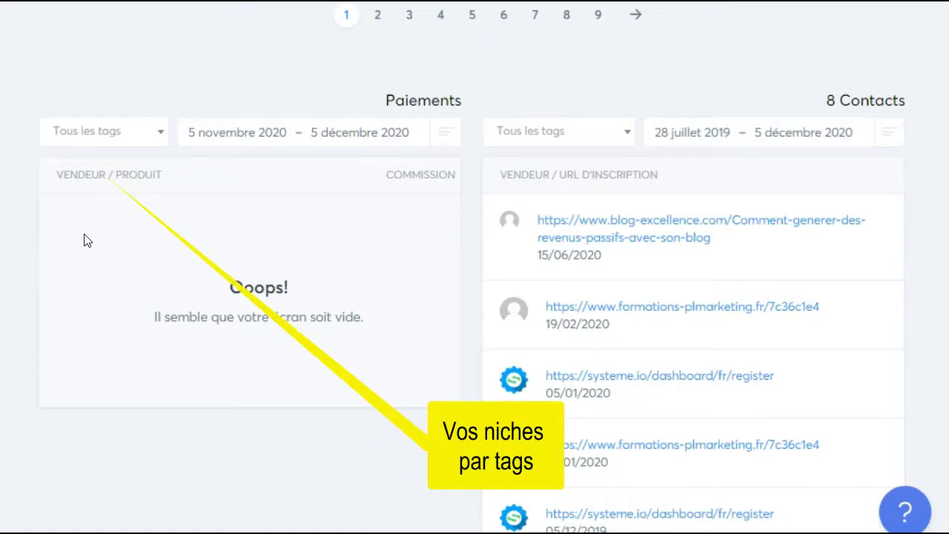
{"action": "left_click", "coordinate": [245, 284]}
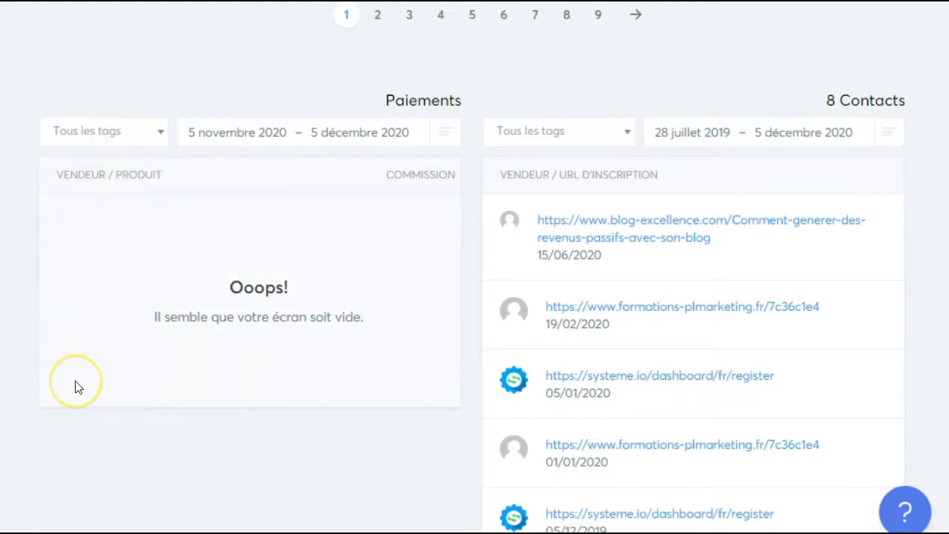
{"action": "left_click", "coordinate": [65, 213]}
Review the preset date ranges for the payments, from Les 30 derniers jours to 3 derniers mois
{"action": "left_click", "coordinate": [446, 134]}
{"action": "left_click", "coordinate": [453, 145]}
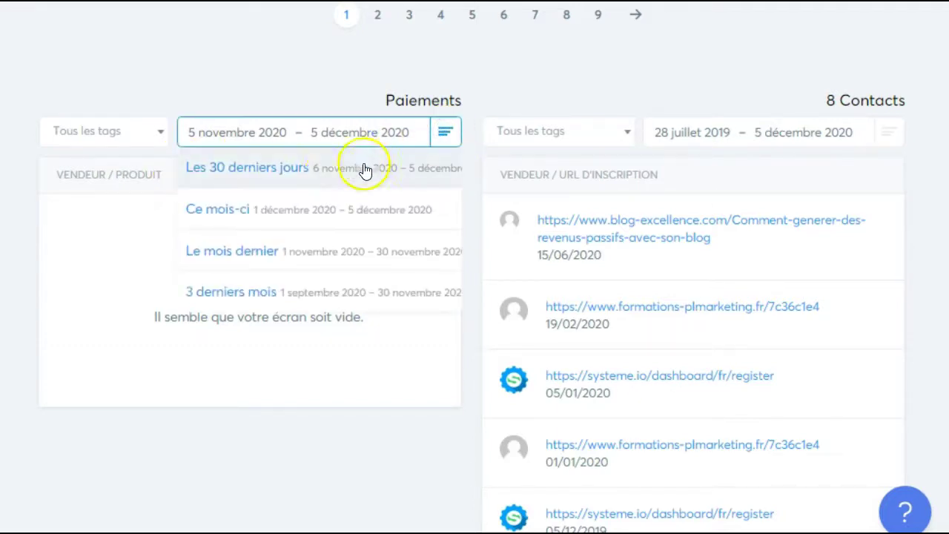
{"action": "left_click", "coordinate": [307, 217]}
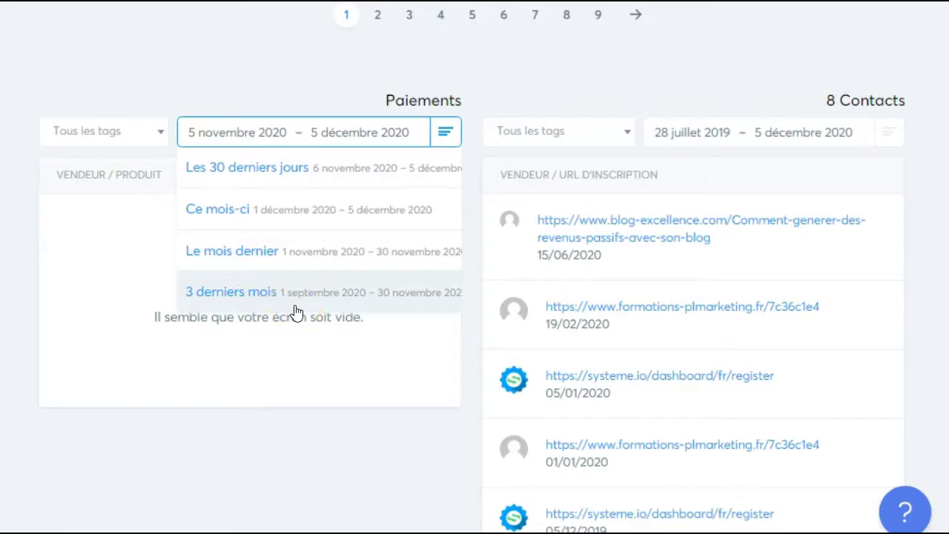
Check the tag filter of the Contacts section, including the newcustomer option, and keep Tous les tags
{"action": "left_click", "coordinate": [290, 359]}
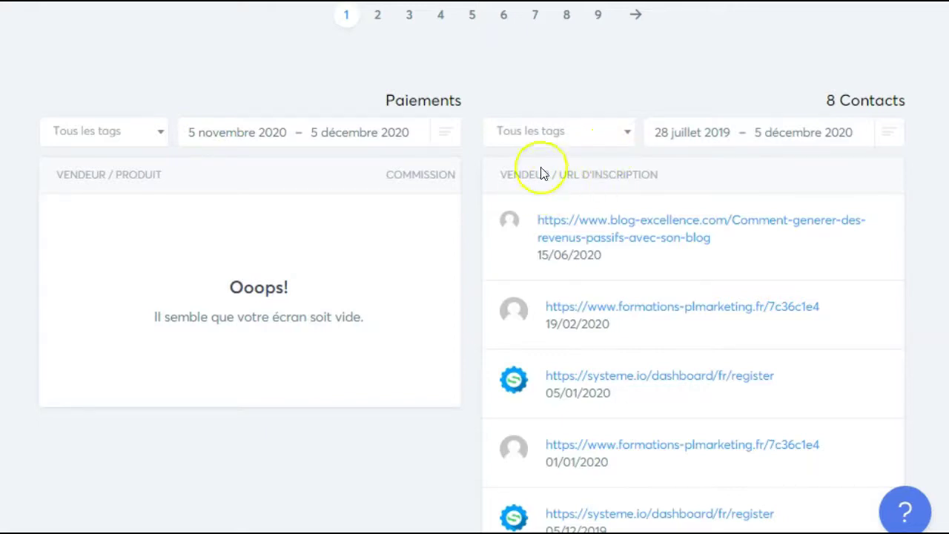
{"action": "left_click", "coordinate": [625, 133]}
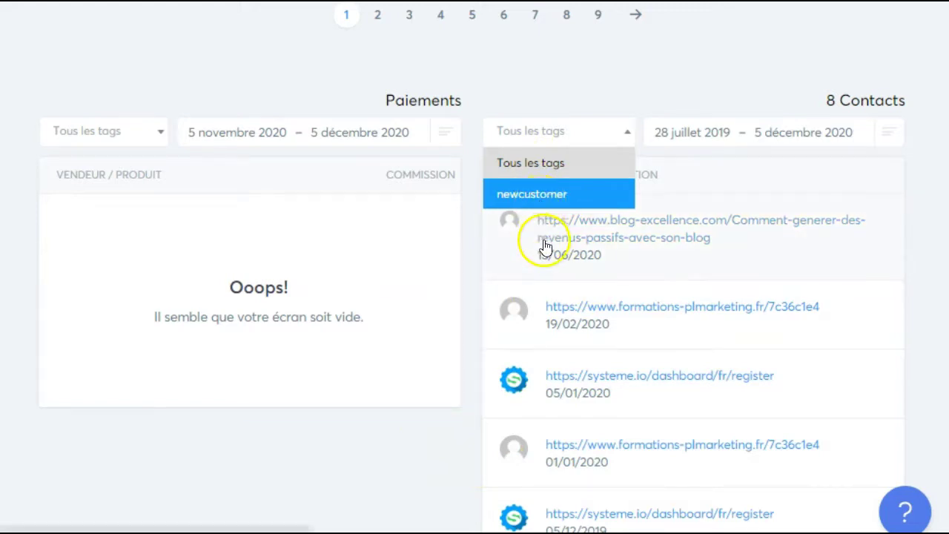
{"action": "left_click", "coordinate": [589, 89]}
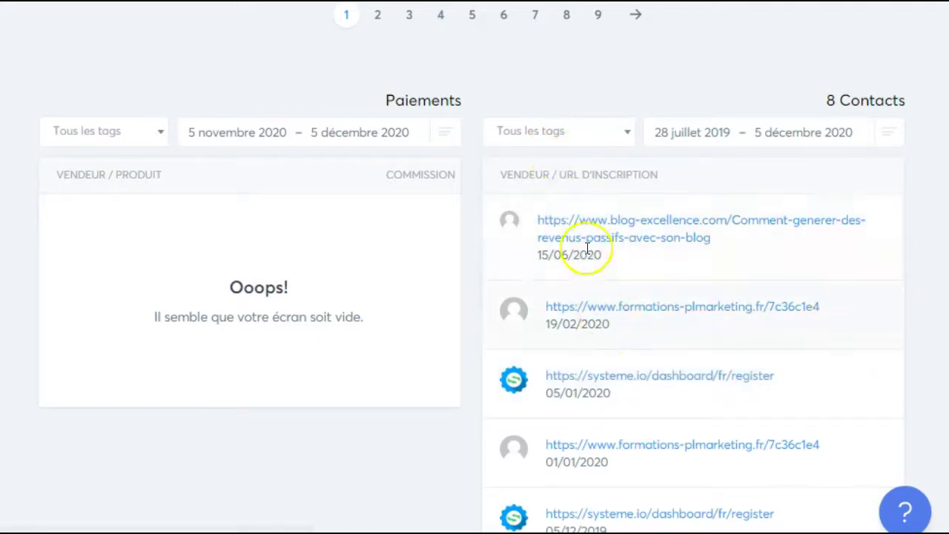
{"action": "left_click", "coordinate": [582, 138]}
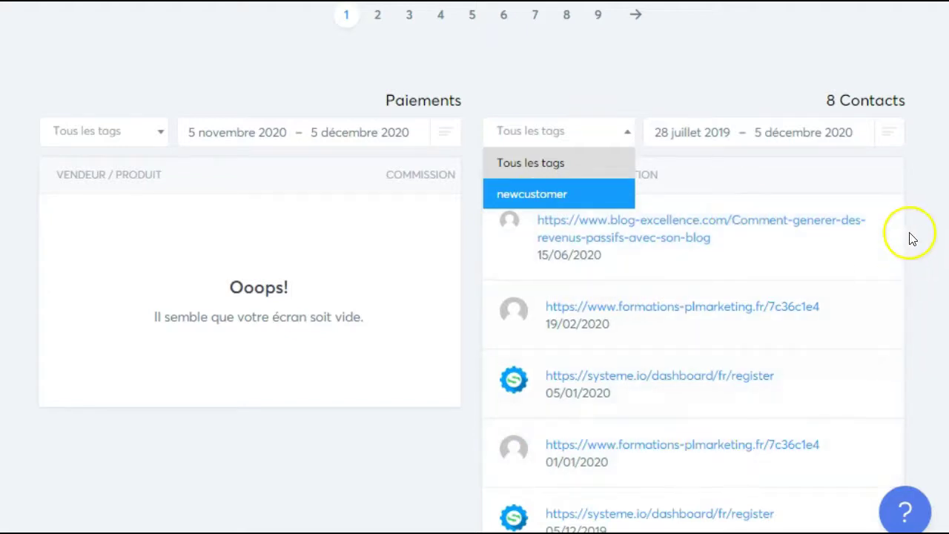
{"action": "left_click", "coordinate": [890, 184]}
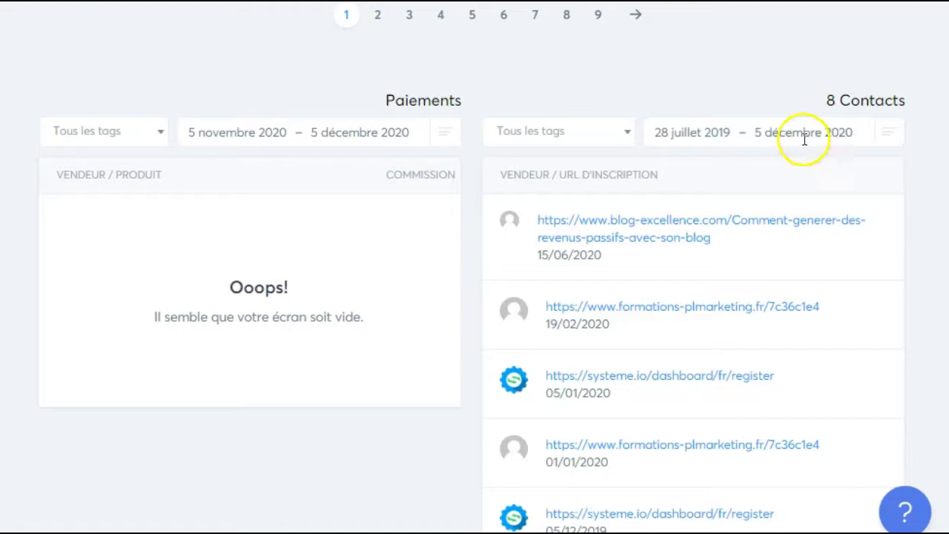
Review the preset date ranges for the contacts and look through the rest of the contact list
{"action": "left_click", "coordinate": [890, 133]}
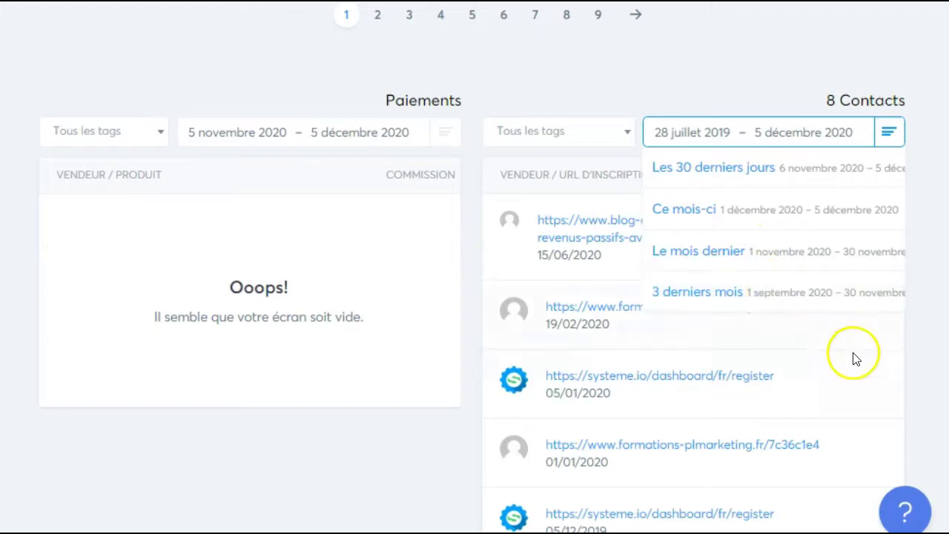
{"action": "left_click", "coordinate": [926, 295]}
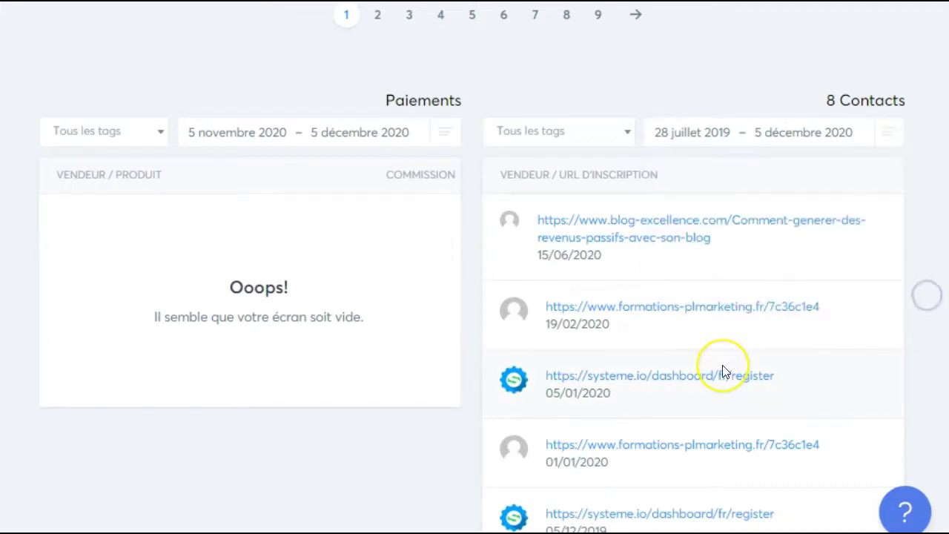
{"action": "scroll", "coordinate": [724, 371], "scroll_direction": "down", "scroll_amount": 5}
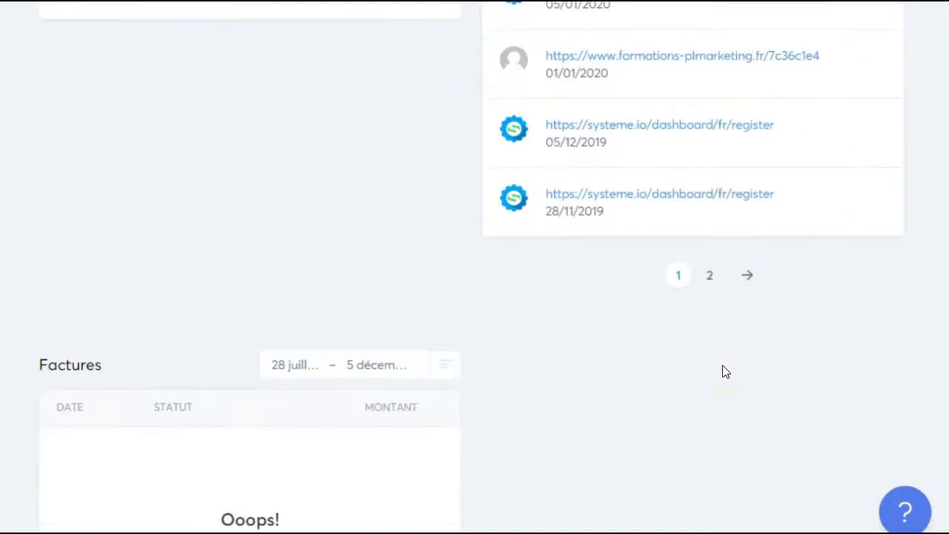
{"action": "scroll", "coordinate": [726, 372], "scroll_direction": "down", "scroll_amount": 3}
{"action": "scroll", "coordinate": [724, 371], "scroll_direction": "up", "scroll_amount": 3}
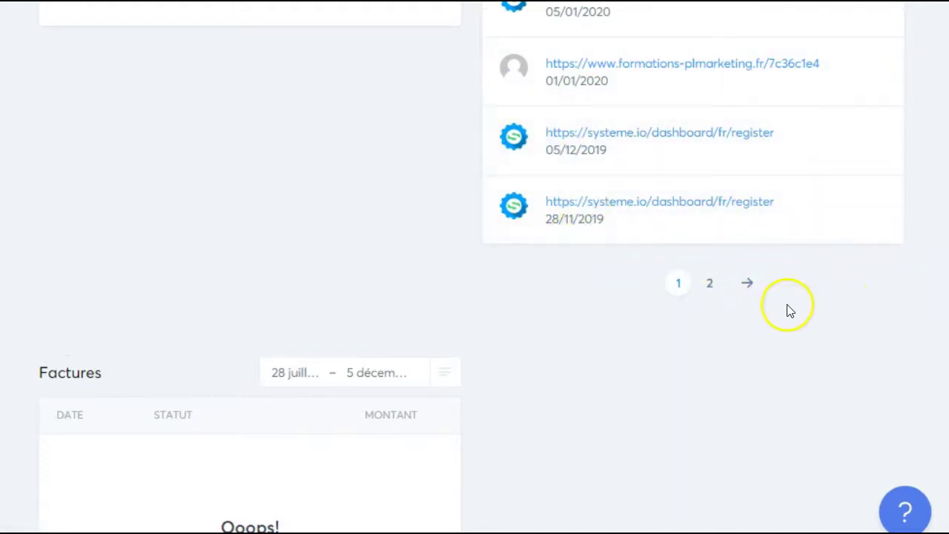
Examine the Factures section and its date, status and amount columns
{"action": "scroll", "coordinate": [578, 354], "scroll_direction": "down", "scroll_amount": 3}
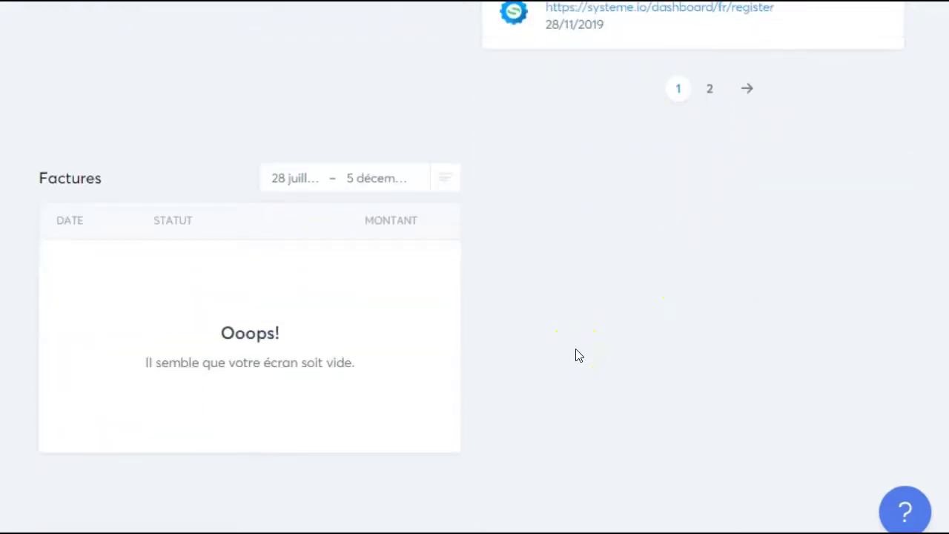
{"action": "left_click", "coordinate": [61, 173]}
{"action": "left_click", "coordinate": [72, 225]}
Leave the affiliate dashboard and open the Mes formations page
{"action": "scroll", "coordinate": [383, 324], "scroll_direction": "up", "scroll_amount": 6}
{"action": "scroll", "coordinate": [382, 324], "scroll_direction": "up", "scroll_amount": 8}
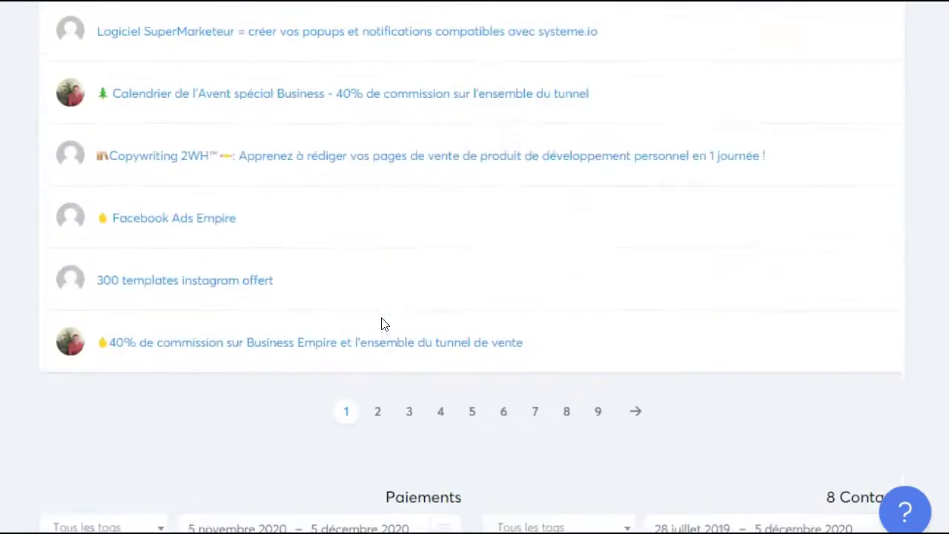
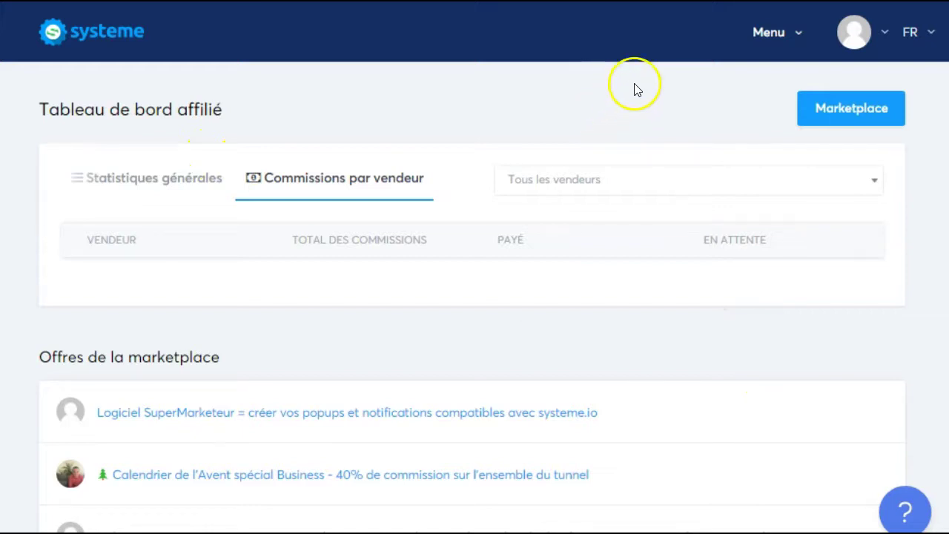
{"action": "left_click", "coordinate": [799, 37]}
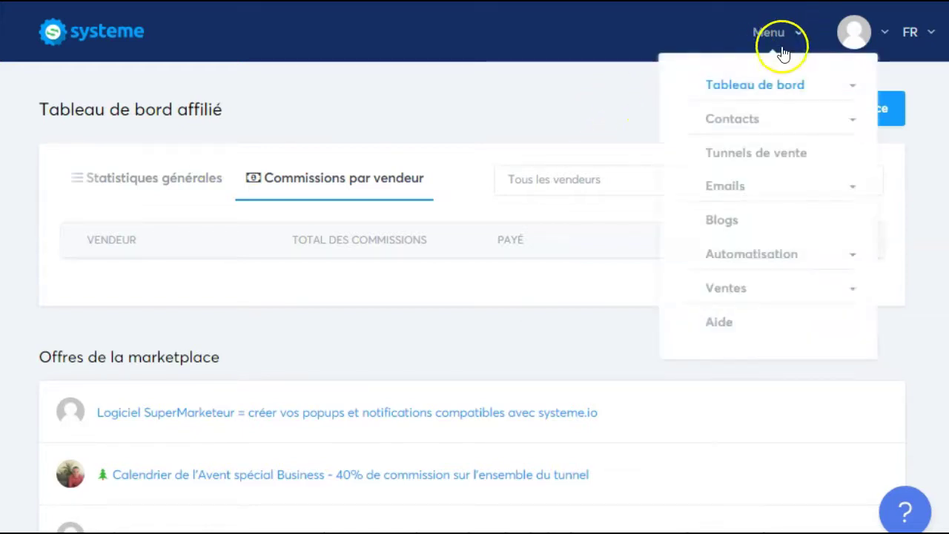
{"action": "left_click", "coordinate": [740, 89]}
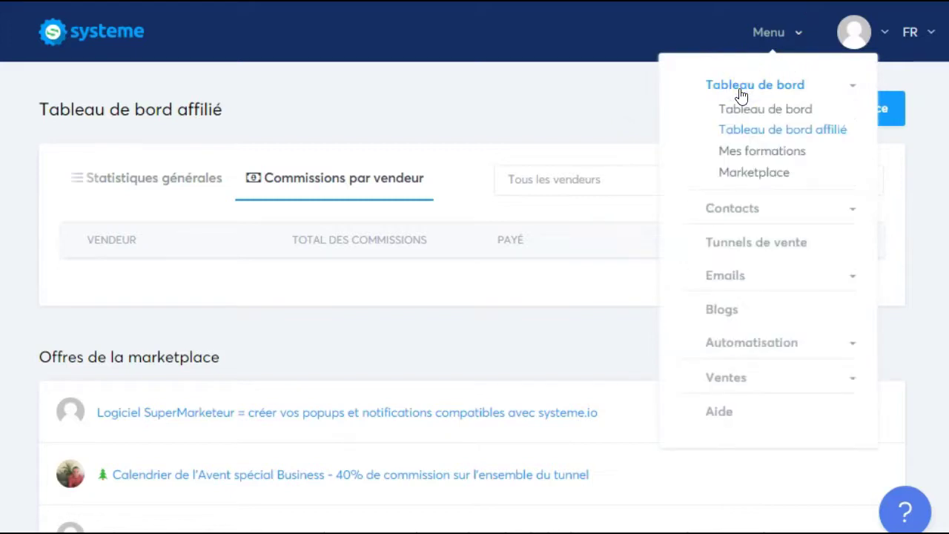
{"action": "left_click", "coordinate": [732, 156]}
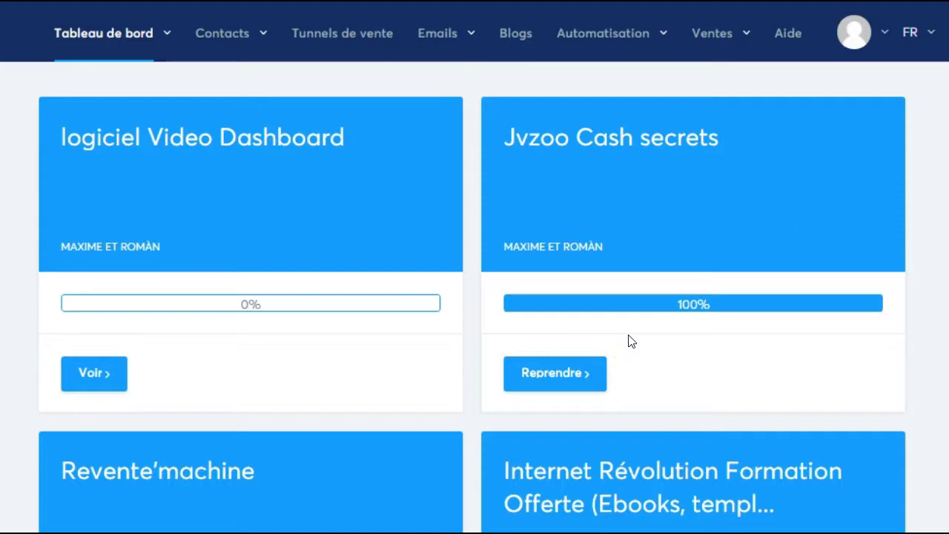
Look through the course cards on the Mes formations page, including their authors and progress bars
{"action": "scroll", "coordinate": [629, 341], "scroll_direction": "down", "scroll_amount": 2}
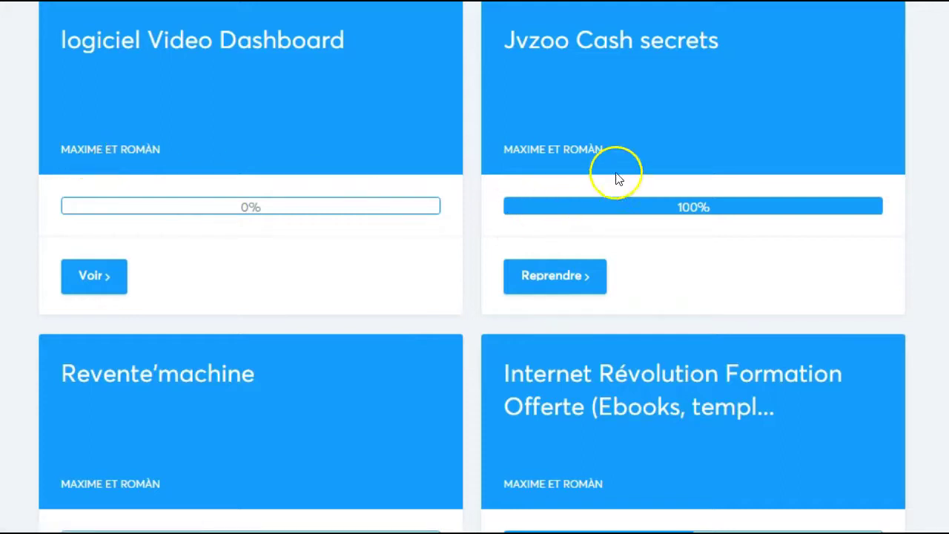
{"action": "scroll", "coordinate": [658, 317], "scroll_direction": "down", "scroll_amount": 3}
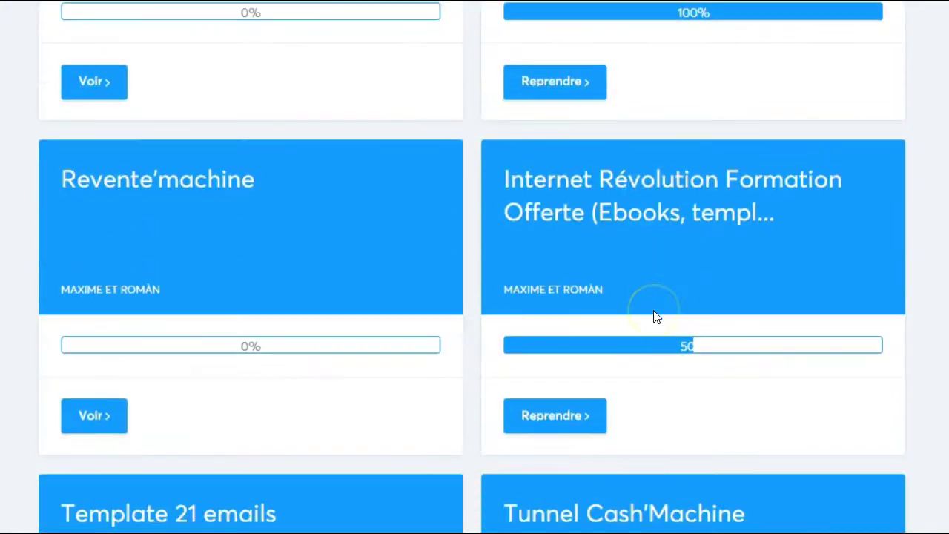
{"action": "scroll", "coordinate": [658, 317], "scroll_direction": "down", "scroll_amount": 6}
{"action": "scroll", "coordinate": [656, 317], "scroll_direction": "down", "scroll_amount": 7}
{"action": "scroll", "coordinate": [653, 310], "scroll_direction": "down", "scroll_amount": 9}
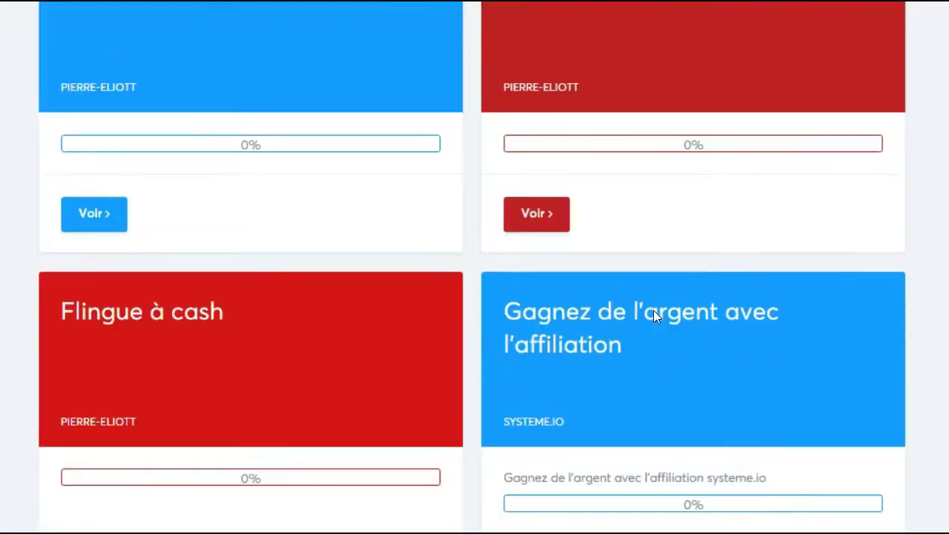
{"action": "scroll", "coordinate": [653, 310], "scroll_direction": "down", "scroll_amount": 9}
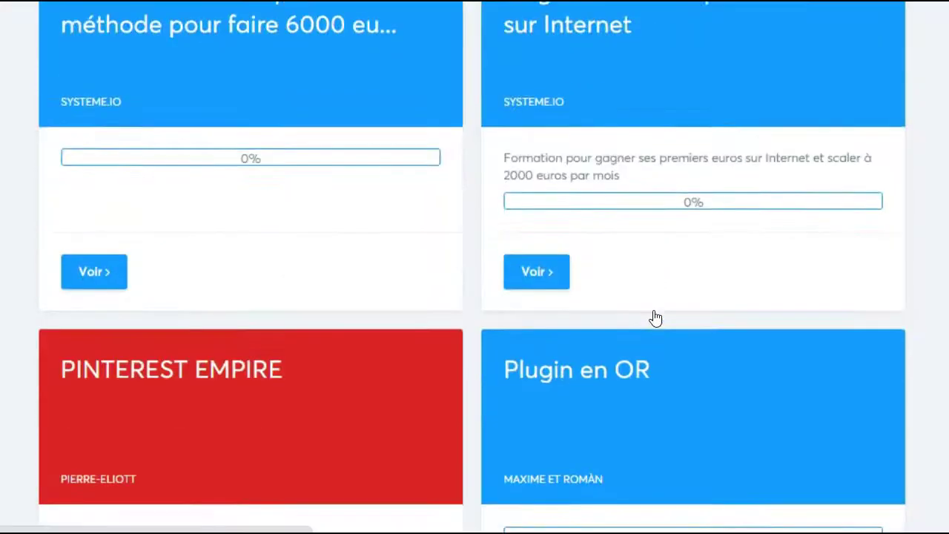
{"action": "scroll", "coordinate": [656, 317], "scroll_direction": "down", "scroll_amount": 9}
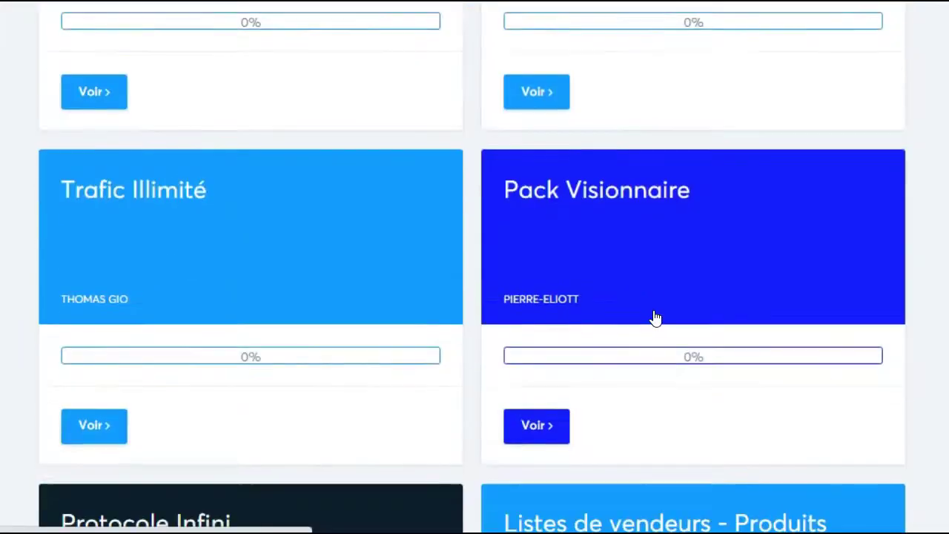
{"action": "scroll", "coordinate": [656, 318], "scroll_direction": "down", "scroll_amount": 8}
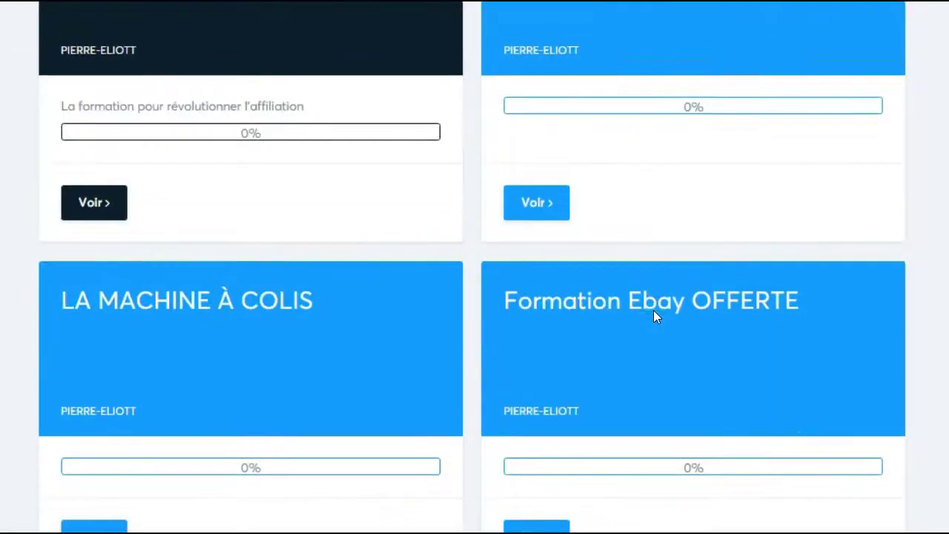
{"action": "scroll", "coordinate": [653, 315], "scroll_direction": "down", "scroll_amount": 1}
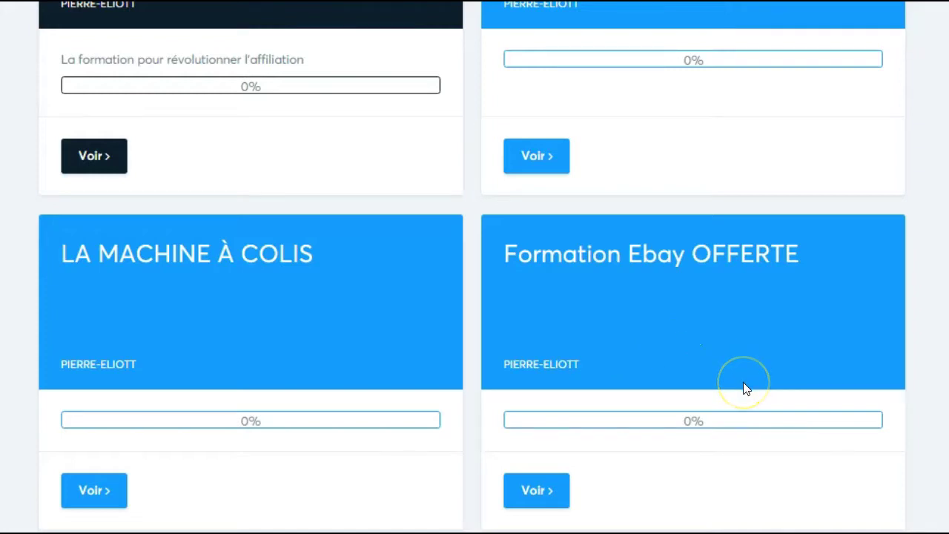
Go back up the course list and open the PINTEREST EMPIRE course
{"action": "scroll", "coordinate": [744, 387], "scroll_direction": "up", "scroll_amount": 3}
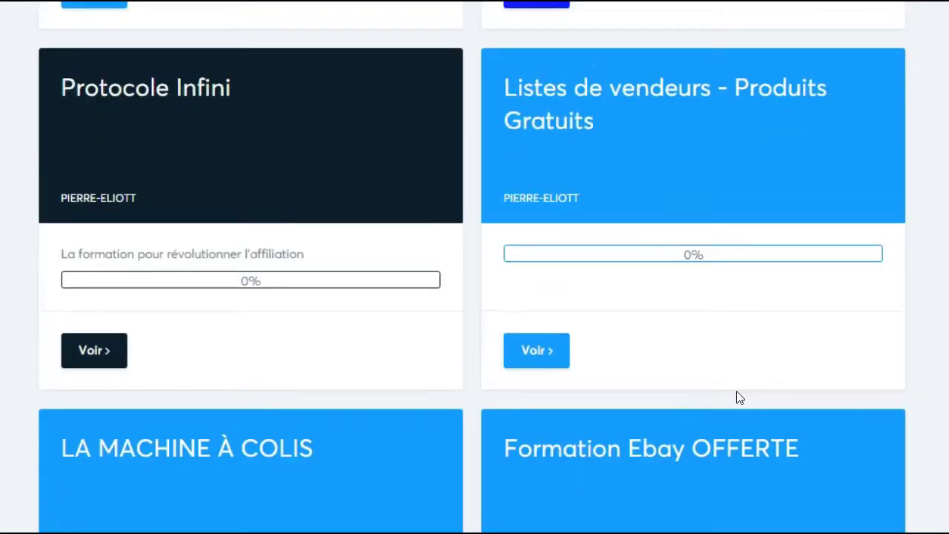
{"action": "scroll", "coordinate": [737, 391], "scroll_direction": "up", "scroll_amount": 5}
{"action": "left_click", "coordinate": [729, 410]}
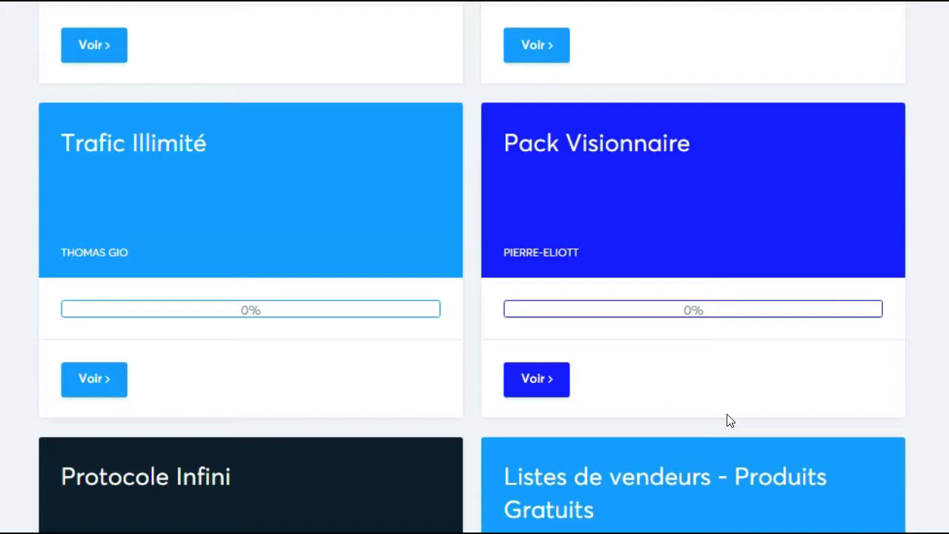
{"action": "scroll", "coordinate": [730, 421], "scroll_direction": "up", "scroll_amount": 5}
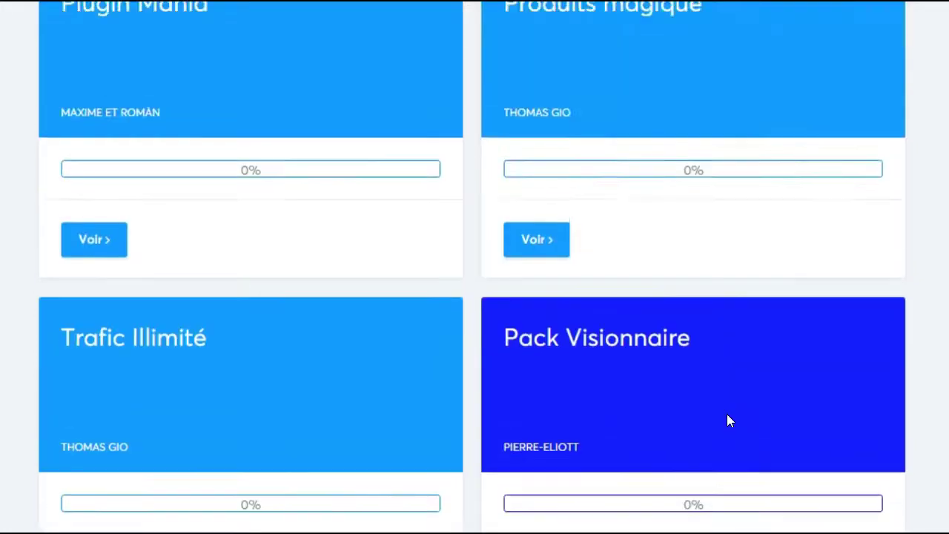
{"action": "scroll", "coordinate": [729, 421], "scroll_direction": "up", "scroll_amount": 4}
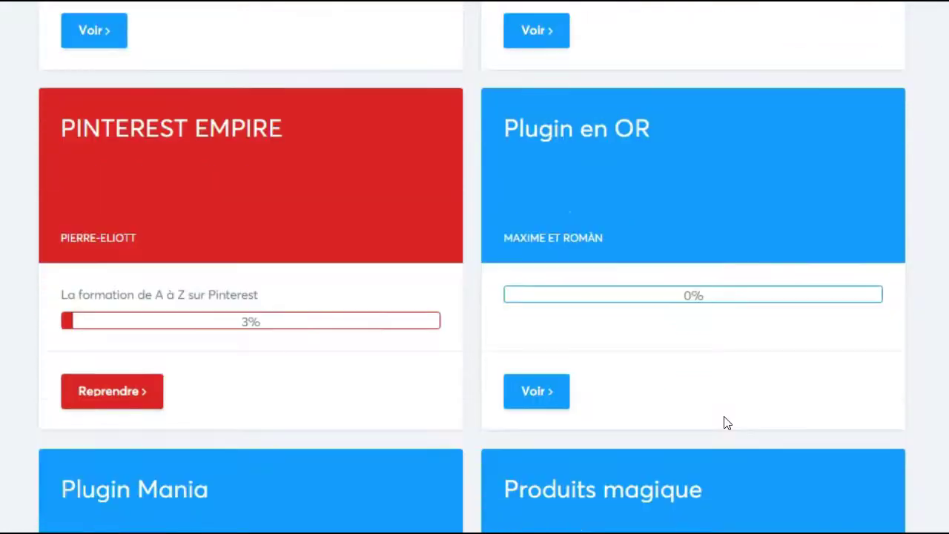
{"action": "left_click", "coordinate": [147, 144]}
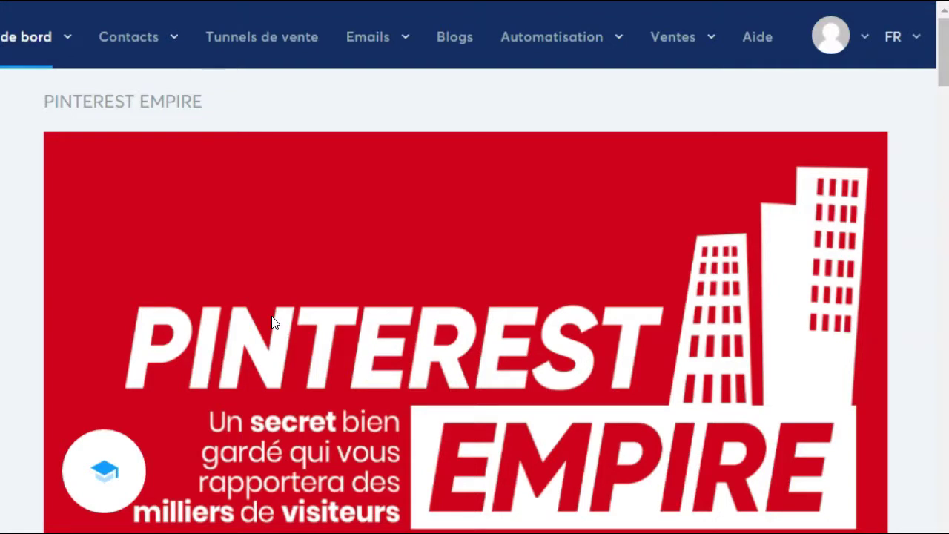
Look through the PINTEREST EMPIRE course's modules and lessons, from Bienvenue down to the BONUS section
{"action": "scroll", "coordinate": [407, 367], "scroll_direction": "down", "scroll_amount": 1}
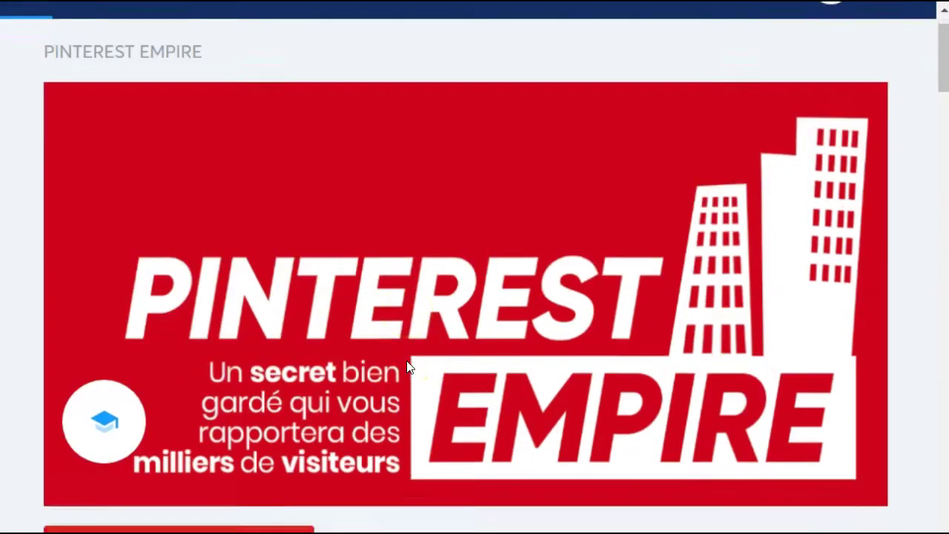
{"action": "scroll", "coordinate": [408, 367], "scroll_direction": "down", "scroll_amount": 3}
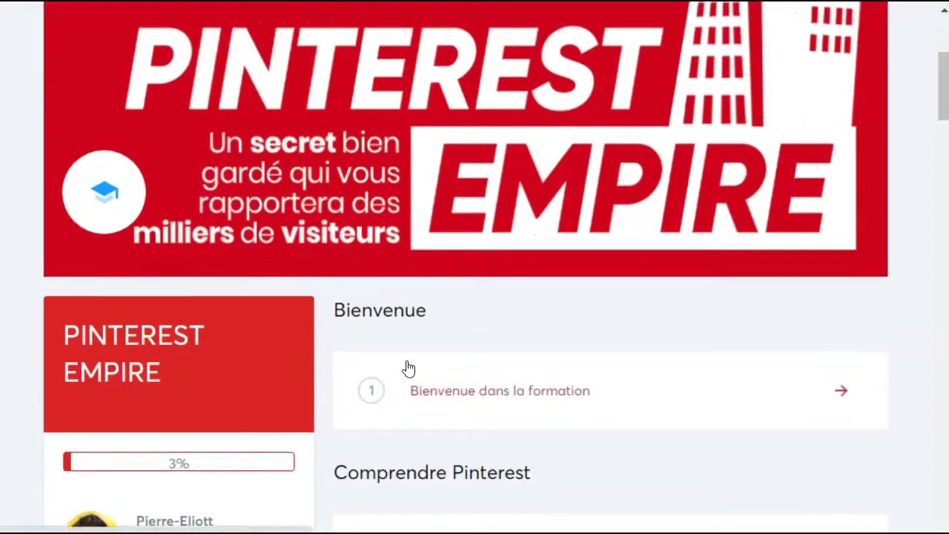
{"action": "scroll", "coordinate": [408, 363], "scroll_direction": "up", "scroll_amount": 1}
{"action": "scroll", "coordinate": [551, 383], "scroll_direction": "down", "scroll_amount": 3}
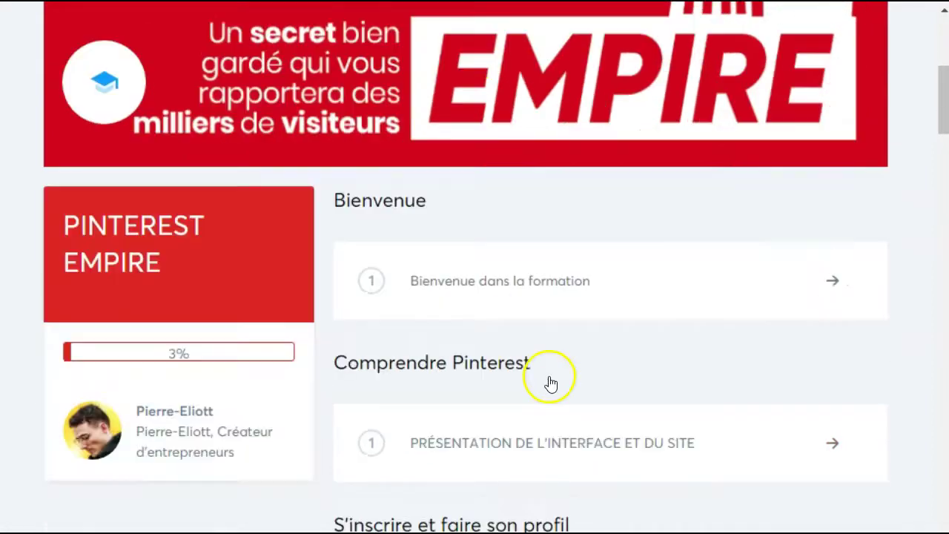
{"action": "scroll", "coordinate": [551, 384], "scroll_direction": "down", "scroll_amount": 3}
{"action": "scroll", "coordinate": [549, 382], "scroll_direction": "down", "scroll_amount": 1}
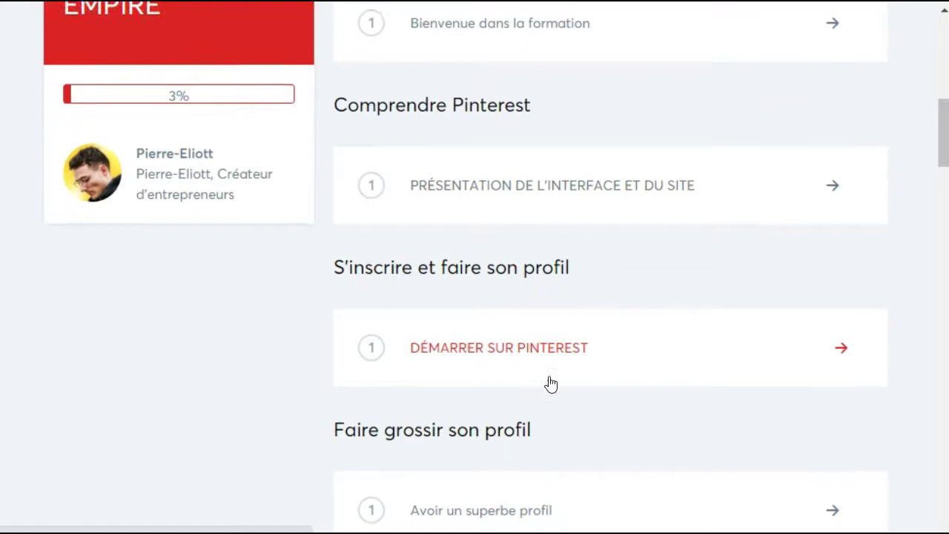
{"action": "scroll", "coordinate": [470, 185], "scroll_direction": "down", "scroll_amount": 6}
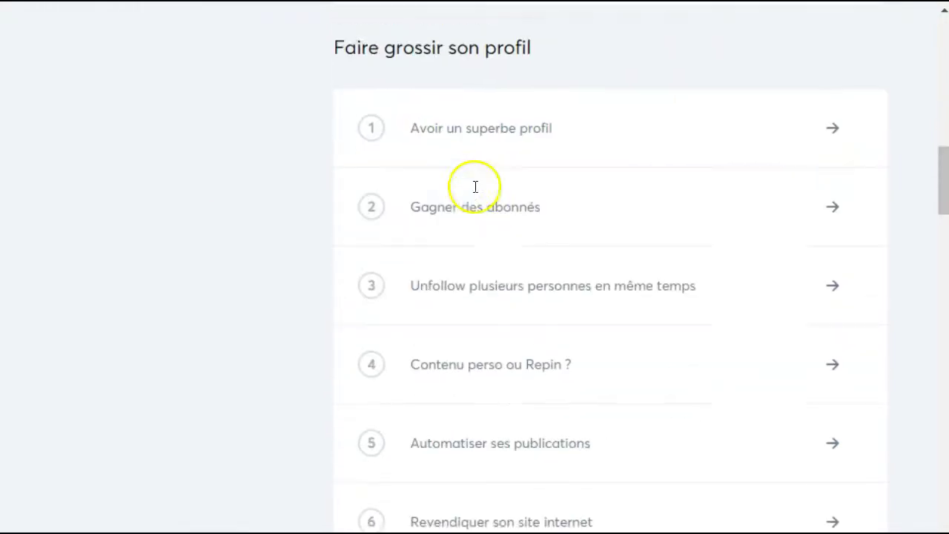
{"action": "scroll", "coordinate": [504, 337], "scroll_direction": "down", "scroll_amount": 8}
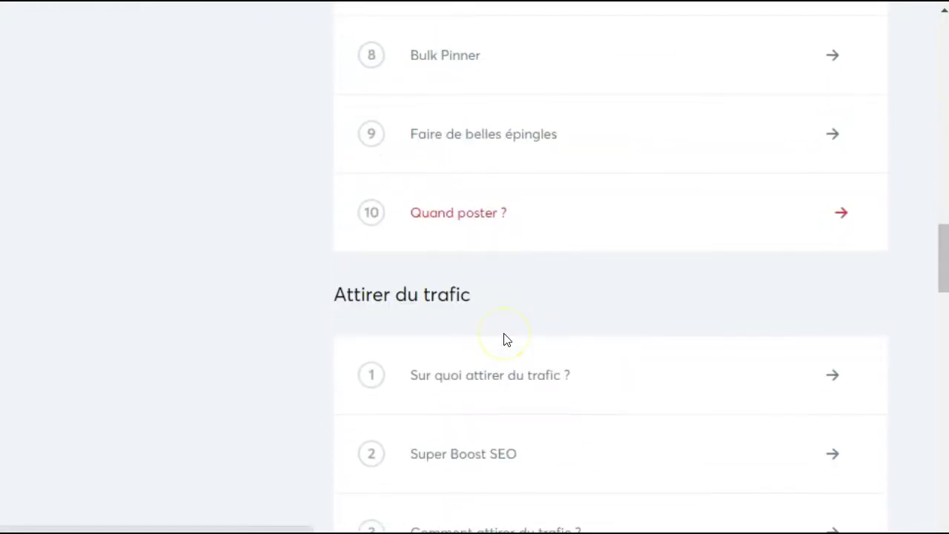
{"action": "scroll", "coordinate": [504, 340], "scroll_direction": "down", "scroll_amount": 3}
{"action": "scroll", "coordinate": [504, 340], "scroll_direction": "down", "scroll_amount": 6}
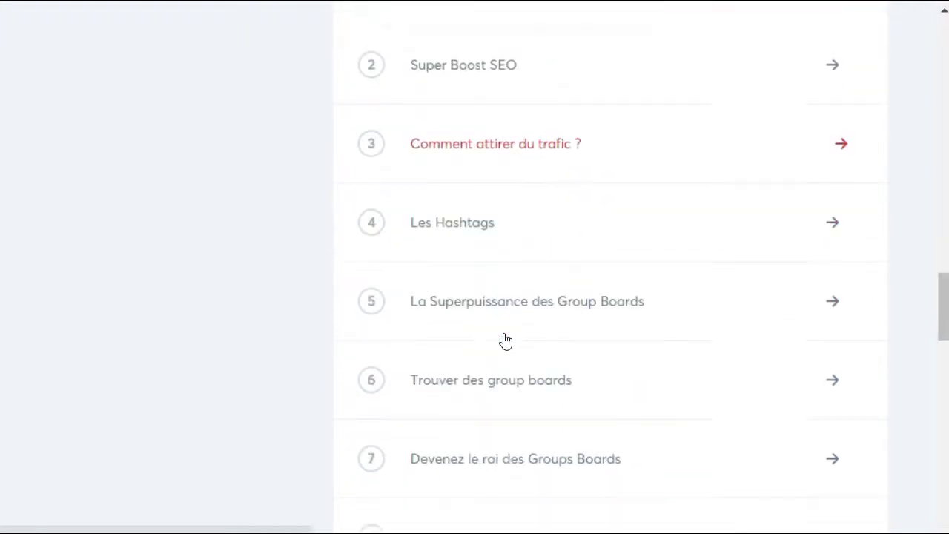
{"action": "scroll", "coordinate": [504, 340], "scroll_direction": "down", "scroll_amount": 6}
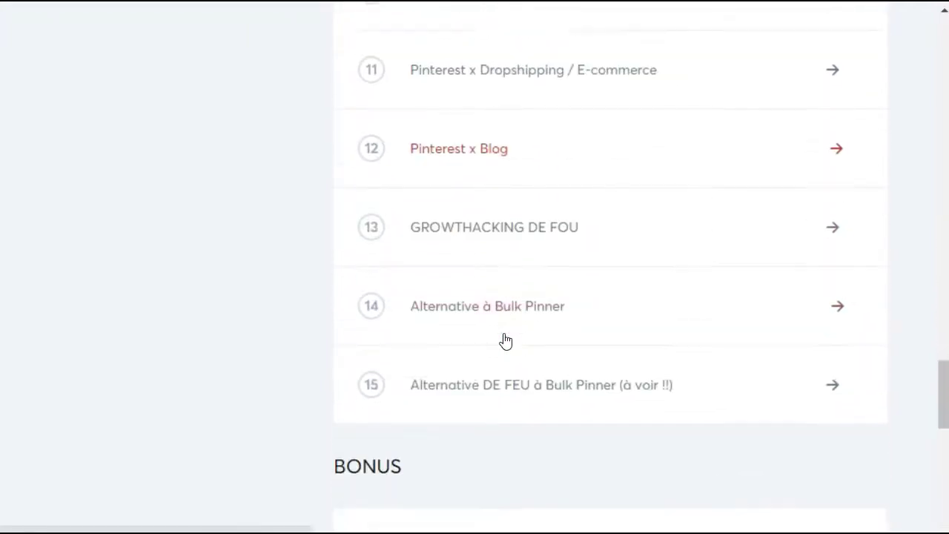
Return to the Faire grossir son profil module and open its first lesson, Avoir un superbe profil
{"action": "scroll", "coordinate": [505, 340], "scroll_direction": "up", "scroll_amount": 8}
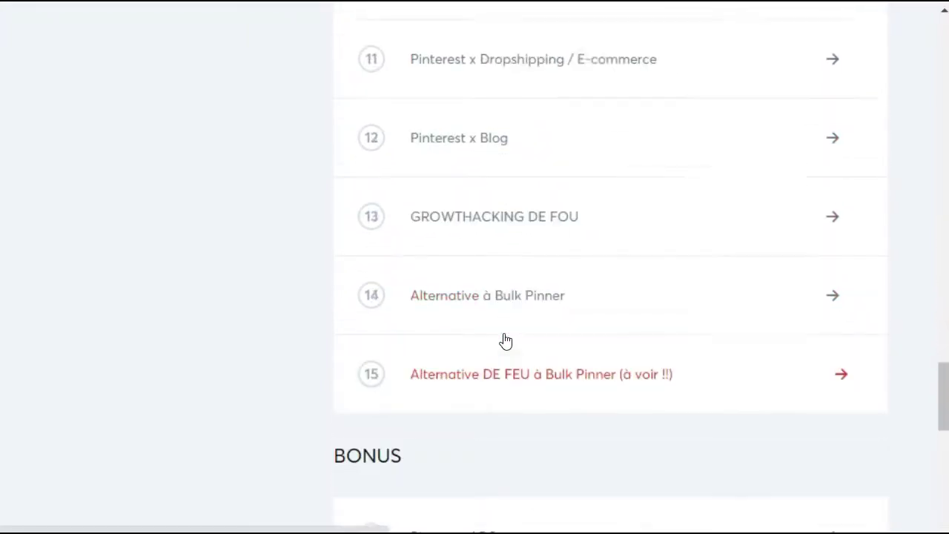
{"action": "scroll", "coordinate": [505, 341], "scroll_direction": "up", "scroll_amount": 8}
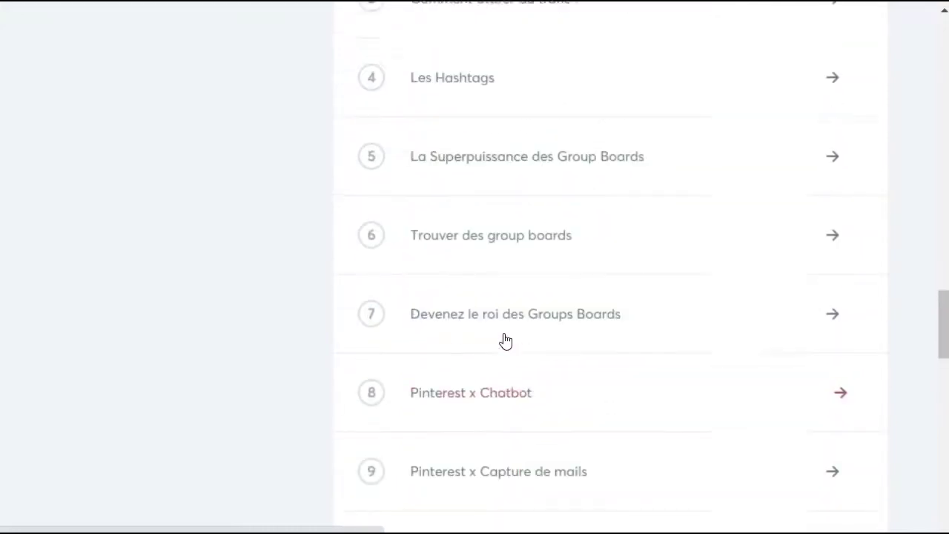
{"action": "scroll", "coordinate": [505, 340], "scroll_direction": "up", "scroll_amount": 10}
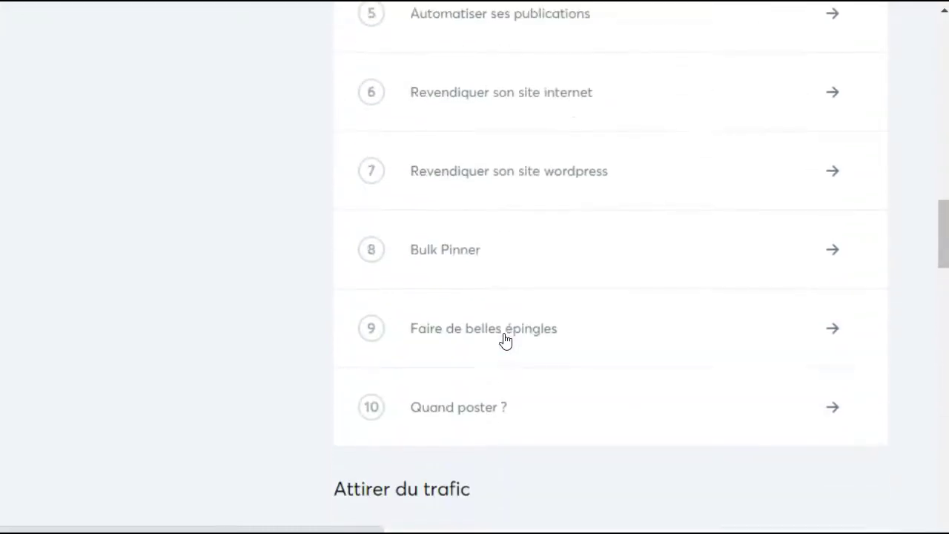
{"action": "scroll", "coordinate": [505, 340], "scroll_direction": "up", "scroll_amount": 3}
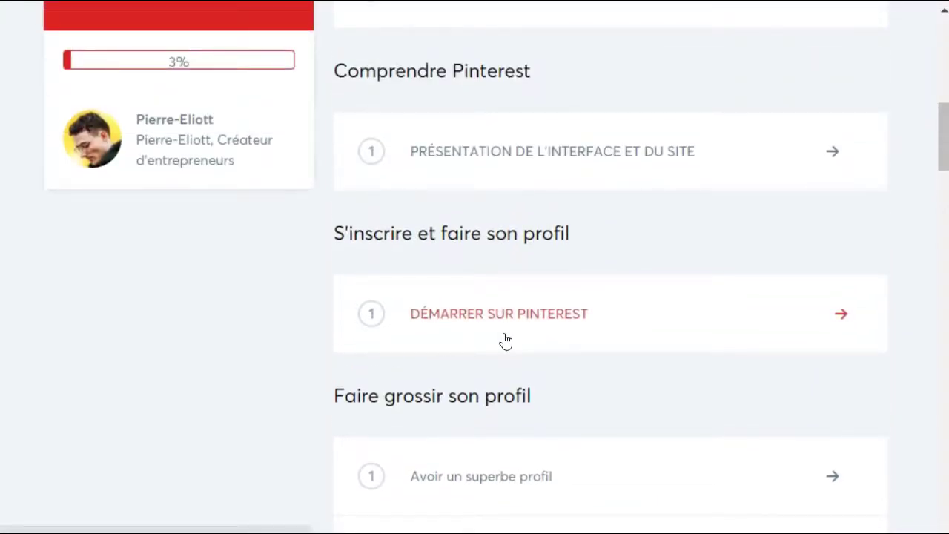
{"action": "scroll", "coordinate": [505, 340], "scroll_direction": "down", "scroll_amount": 3}
{"action": "scroll", "coordinate": [506, 340], "scroll_direction": "down", "scroll_amount": 1}
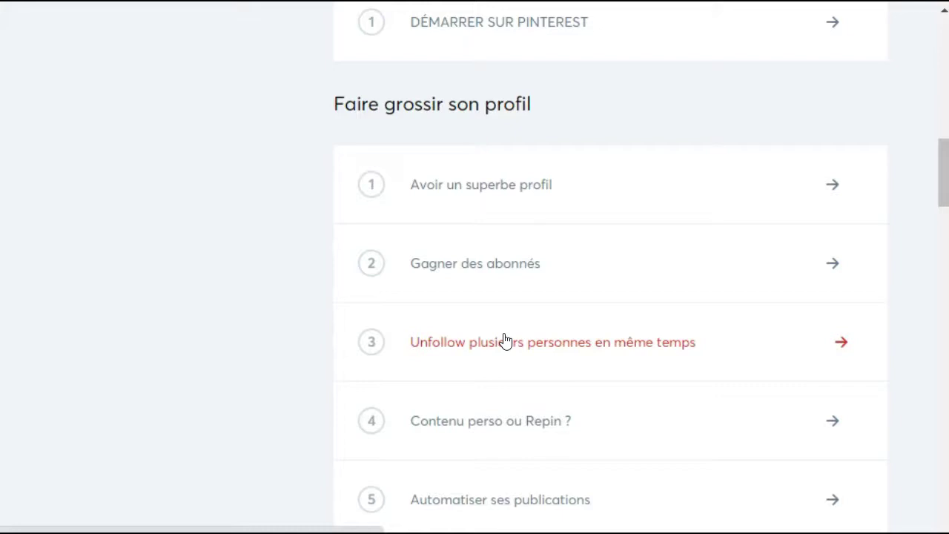
{"action": "scroll", "coordinate": [505, 341], "scroll_direction": "down", "scroll_amount": 1}
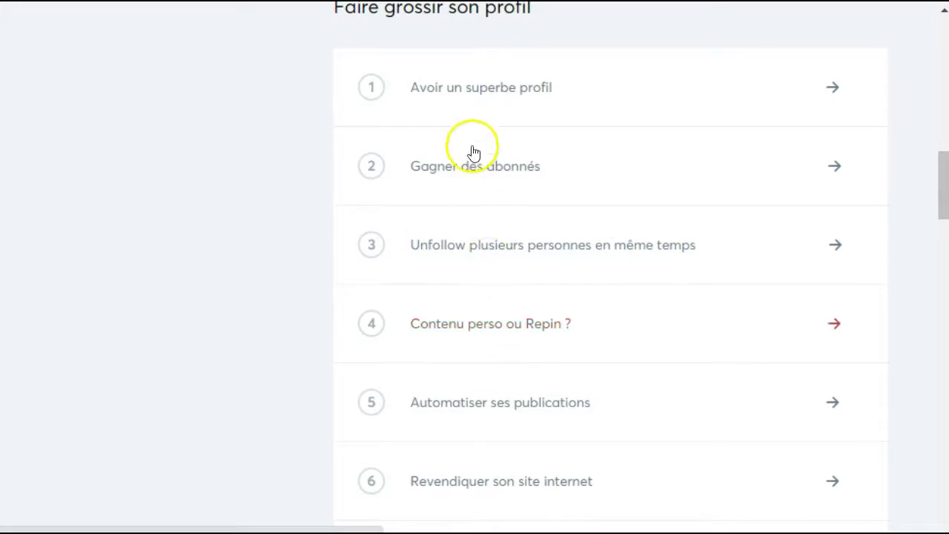
{"action": "left_click", "coordinate": [450, 98]}
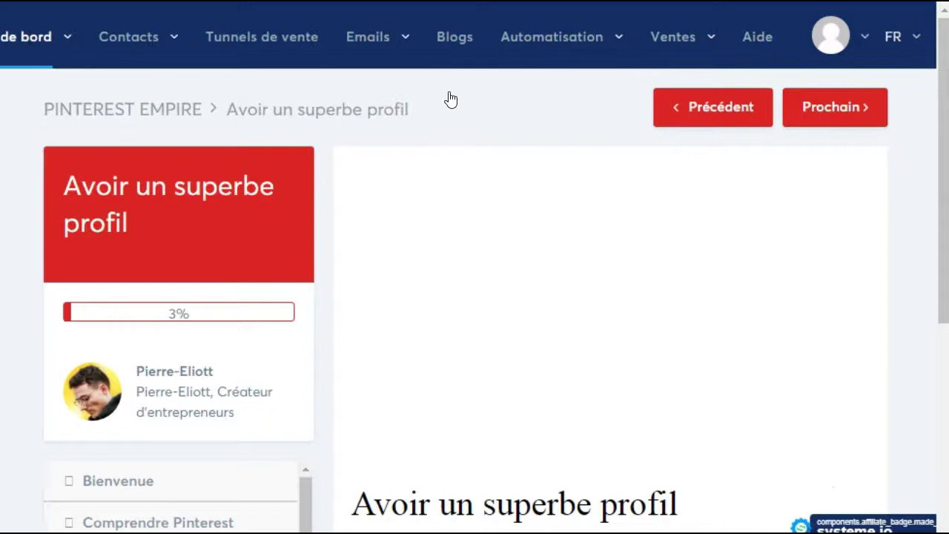
Look over the Avoir un superbe profil lesson page, including its video, the Terminé option and the course outline
{"action": "scroll", "coordinate": [485, 269], "scroll_direction": "down", "scroll_amount": 3}
{"action": "scroll", "coordinate": [523, 356], "scroll_direction": "down", "scroll_amount": 2}
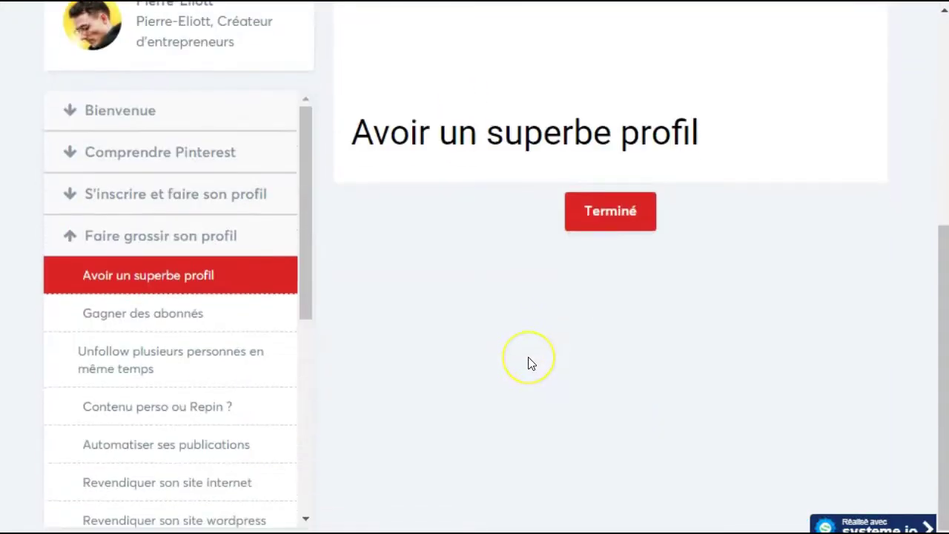
{"action": "scroll", "coordinate": [531, 363], "scroll_direction": "up", "scroll_amount": 4}
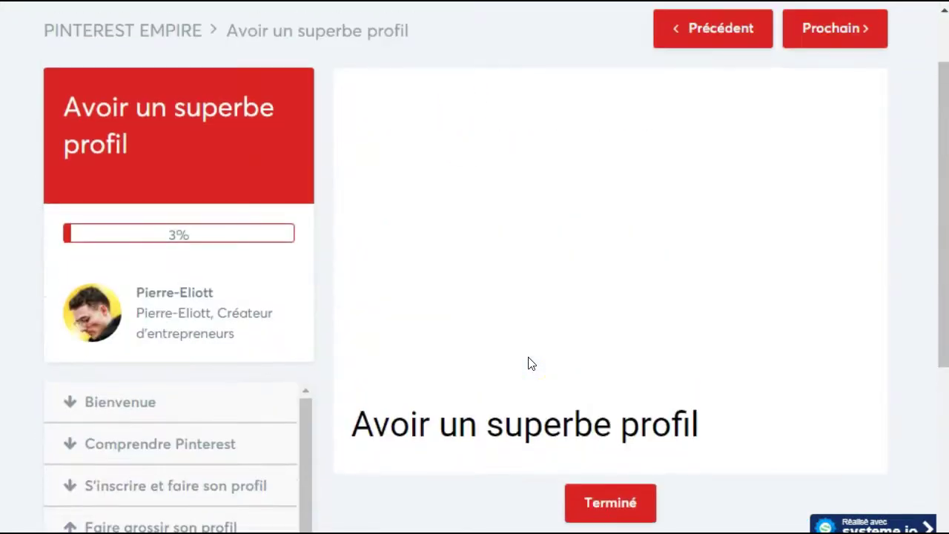
{"action": "scroll", "coordinate": [531, 363], "scroll_direction": "up", "scroll_amount": 1}
{"action": "scroll", "coordinate": [527, 353], "scroll_direction": "down", "scroll_amount": 1}
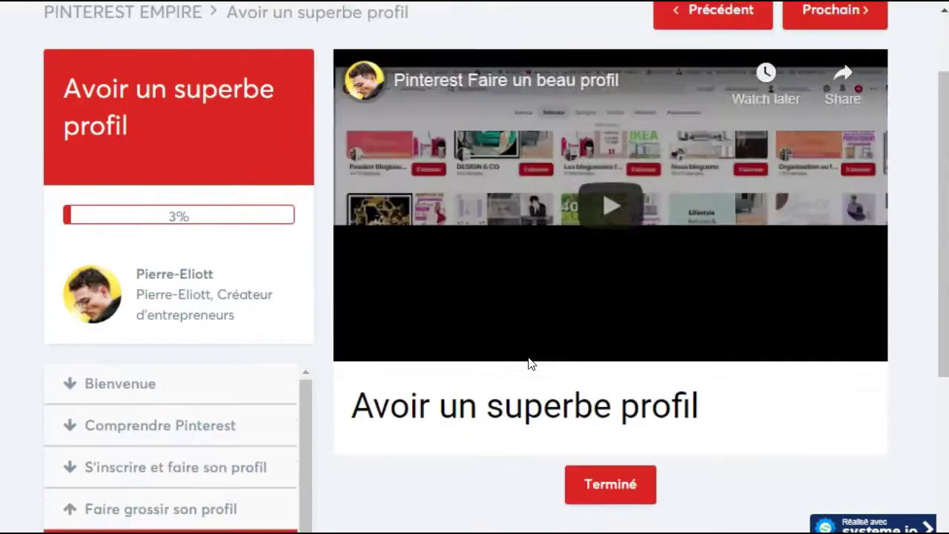
{"action": "scroll", "coordinate": [528, 357], "scroll_direction": "up", "scroll_amount": 1}
Play the Avoir un superbe profil video, skip ahead through it to about 2:30, return to about 1:40 and pause it
{"action": "left_click", "coordinate": [609, 304]}
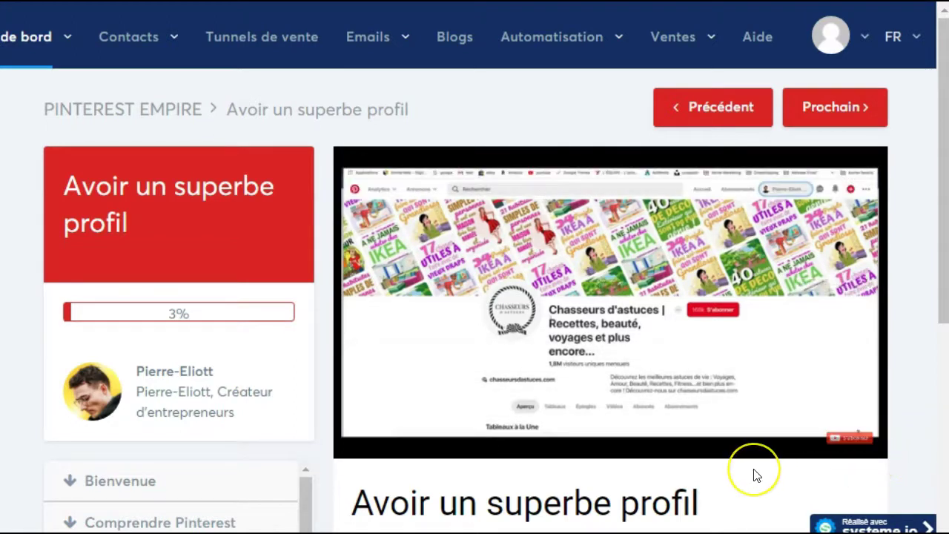
{"action": "left_click", "coordinate": [445, 420]}
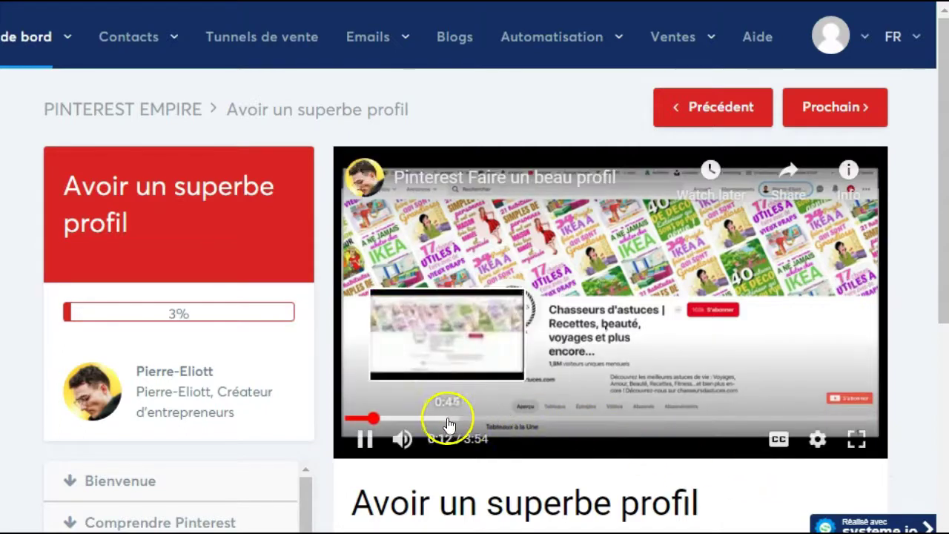
{"action": "left_click", "coordinate": [500, 417]}
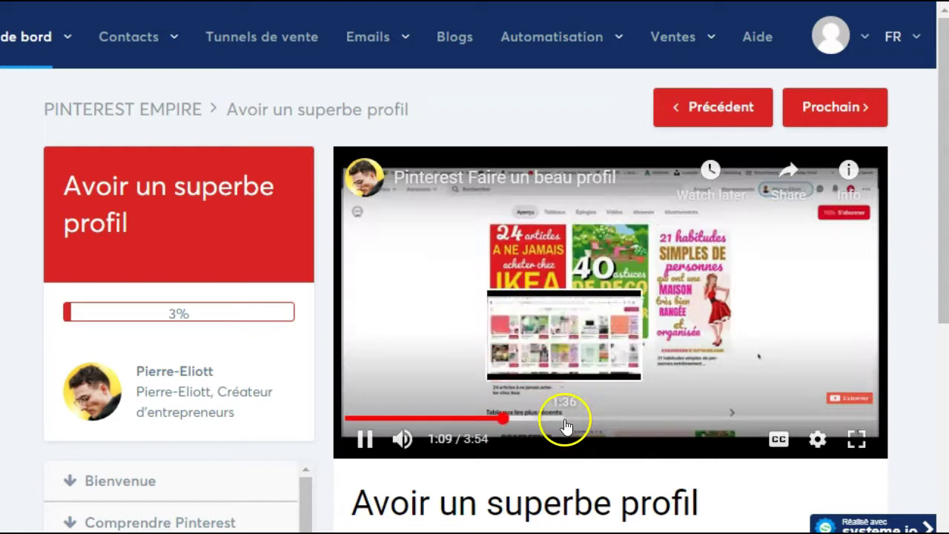
{"action": "left_click", "coordinate": [565, 419]}
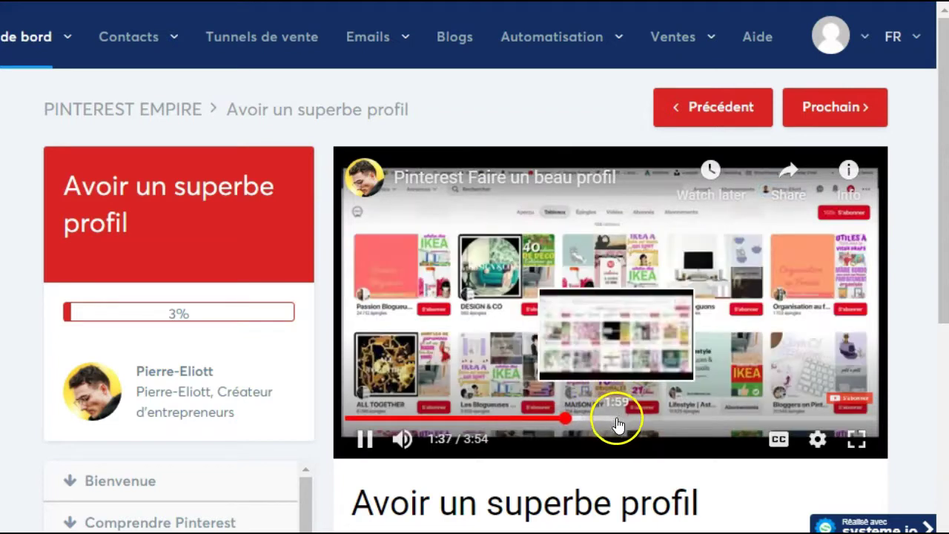
{"action": "left_click", "coordinate": [617, 422]}
{"action": "left_click", "coordinate": [681, 420]}
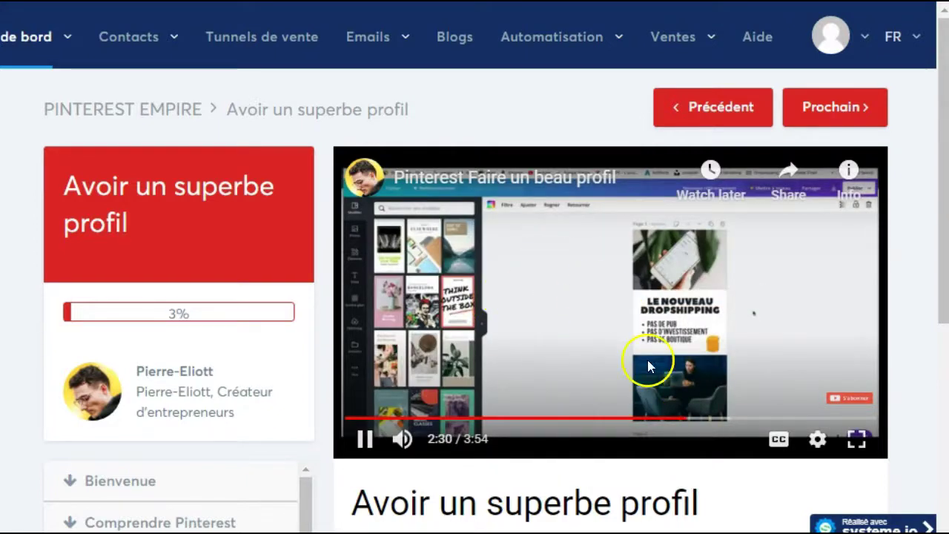
{"action": "left_click", "coordinate": [557, 420]}
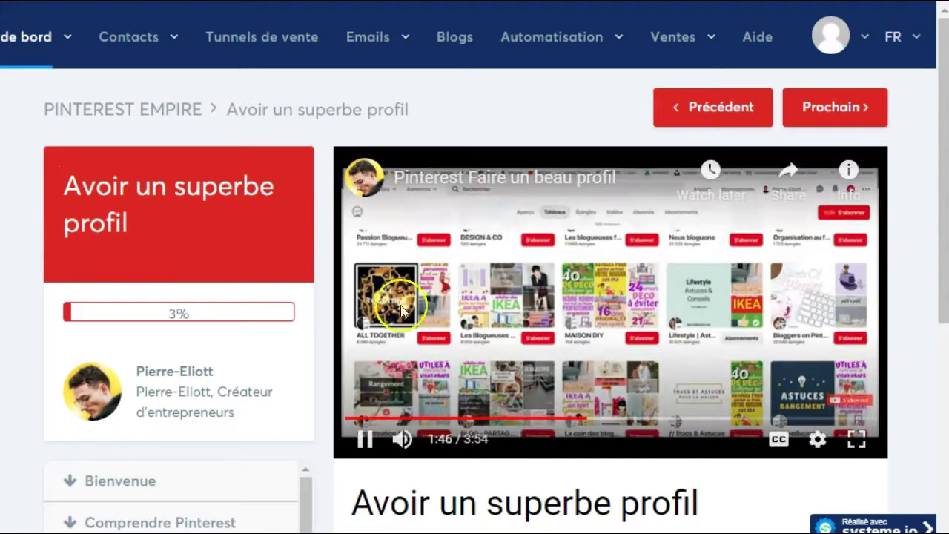
{"action": "left_click", "coordinate": [364, 439]}
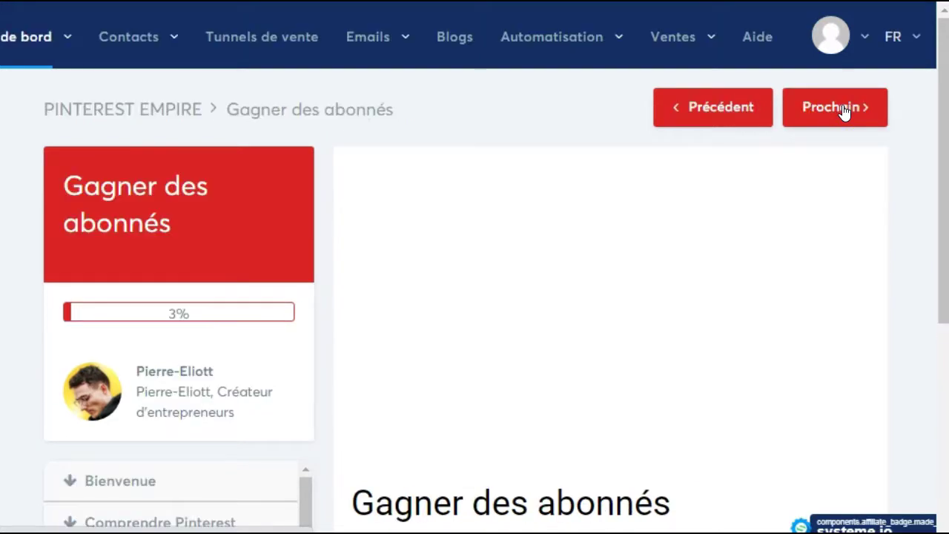
Advance through the Gagner des abonnés and Unfollow plusieurs personnes en même temps lessons, playing each lesson's video
{"action": "left_click", "coordinate": [795, 126]}
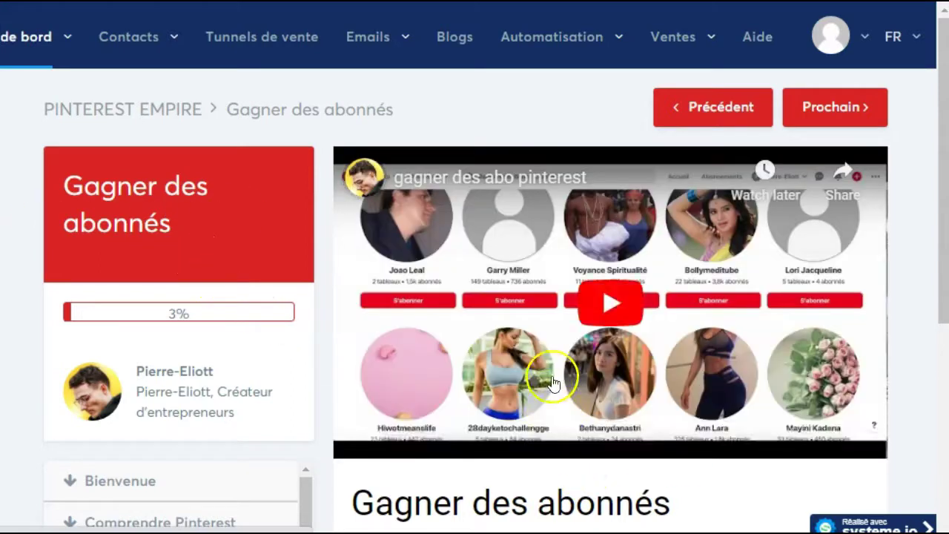
{"action": "left_click", "coordinate": [605, 308]}
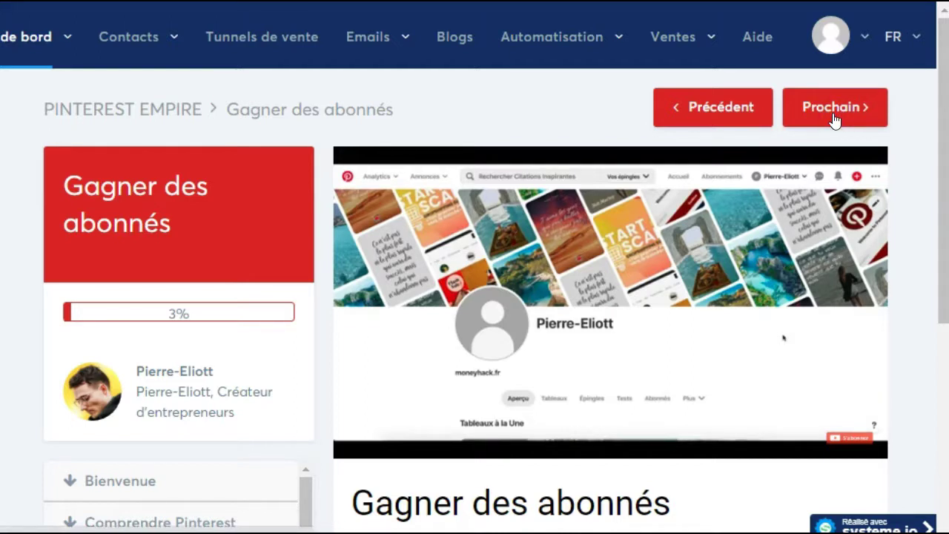
{"action": "left_click", "coordinate": [835, 108]}
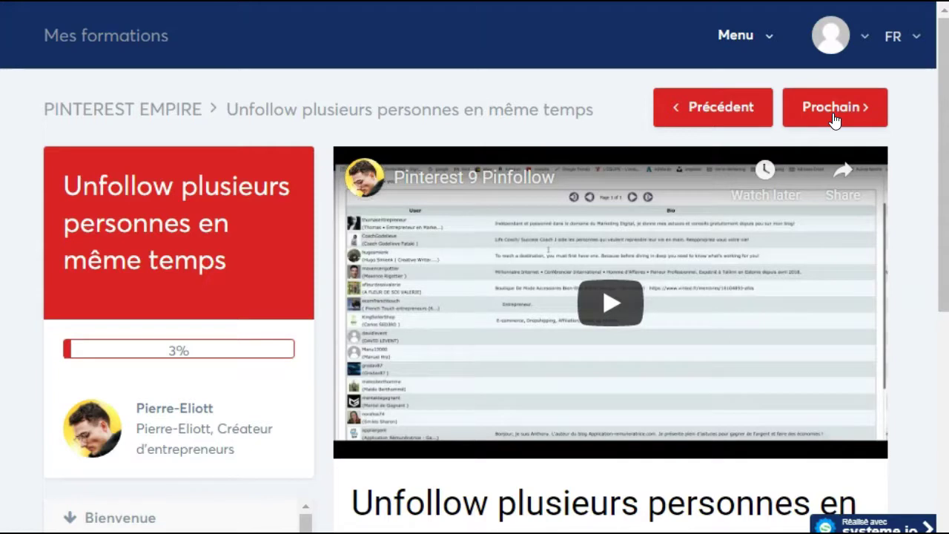
{"action": "left_click", "coordinate": [604, 303]}
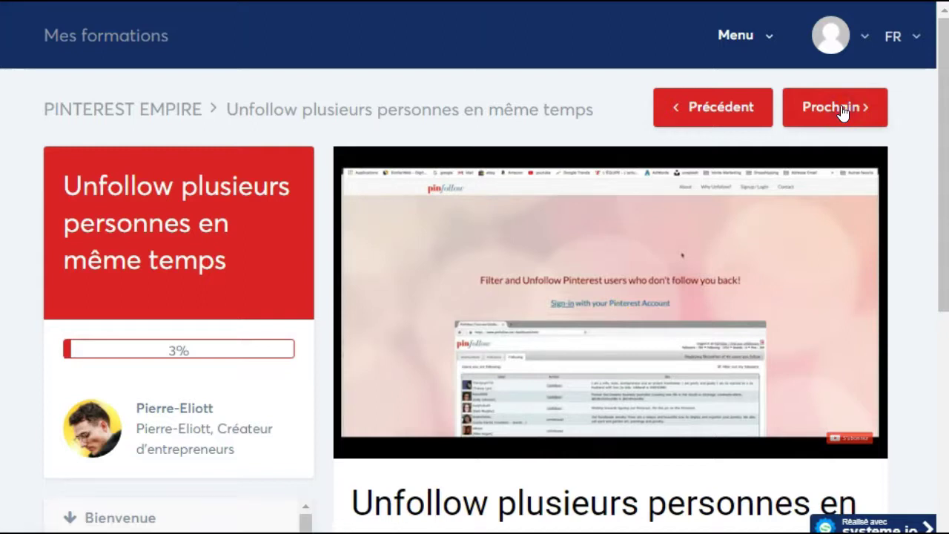
Advance to the Contenu perso ou Repin ? lesson and sample its video up to about 3:30, then view the rest of its page
{"action": "left_click", "coordinate": [842, 110]}
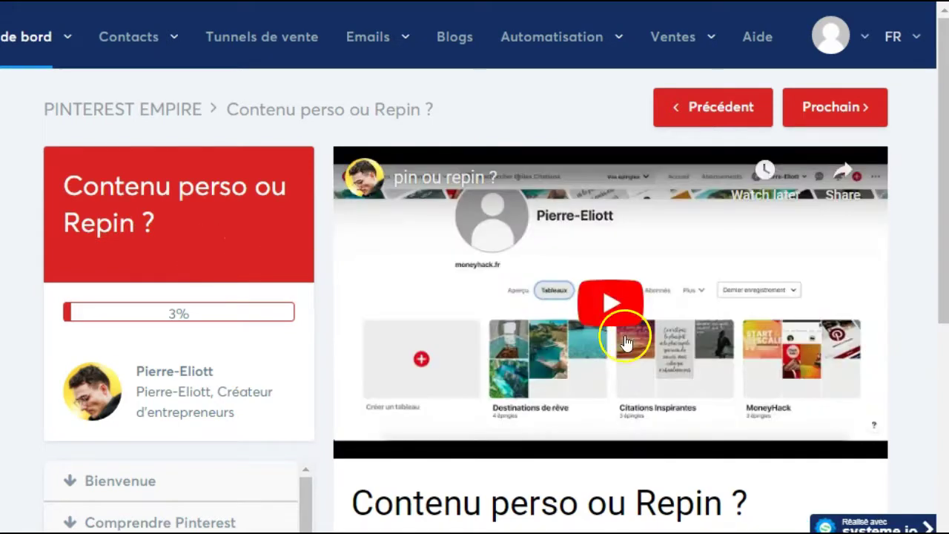
{"action": "left_click", "coordinate": [613, 303]}
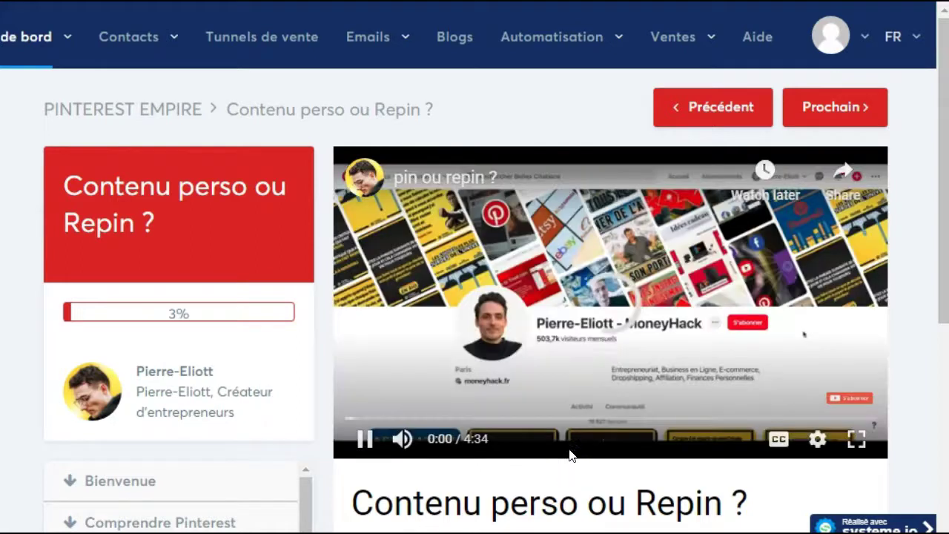
{"action": "left_click", "coordinate": [548, 420]}
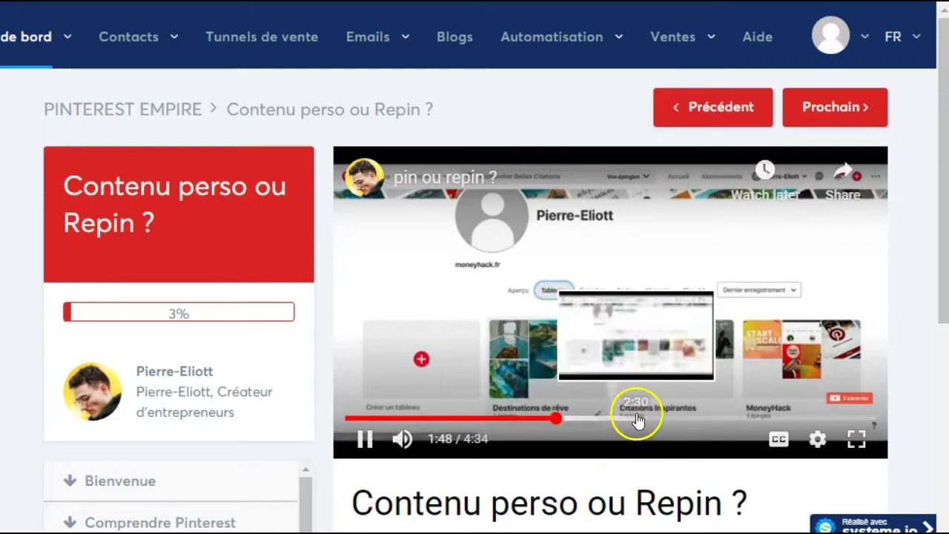
{"action": "left_click", "coordinate": [757, 422]}
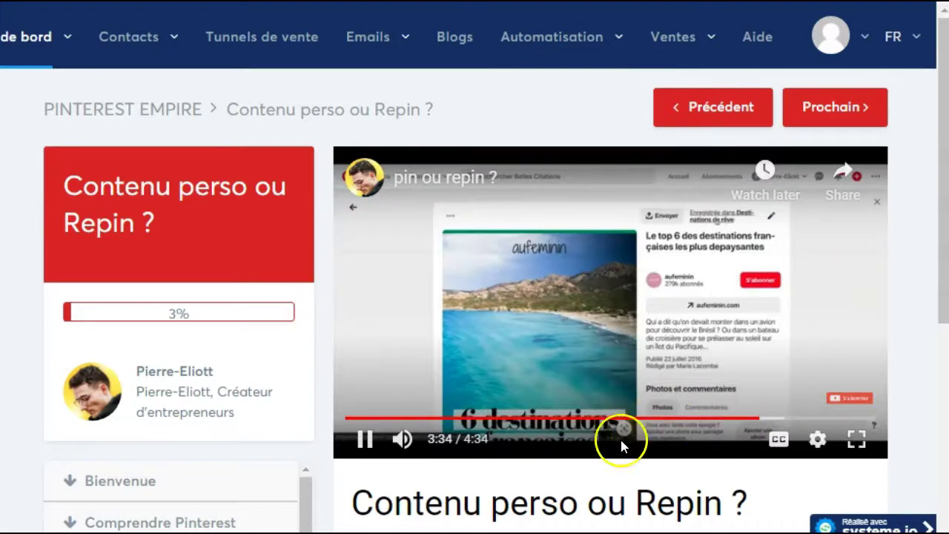
{"action": "scroll", "coordinate": [616, 466], "scroll_direction": "down", "scroll_amount": 5}
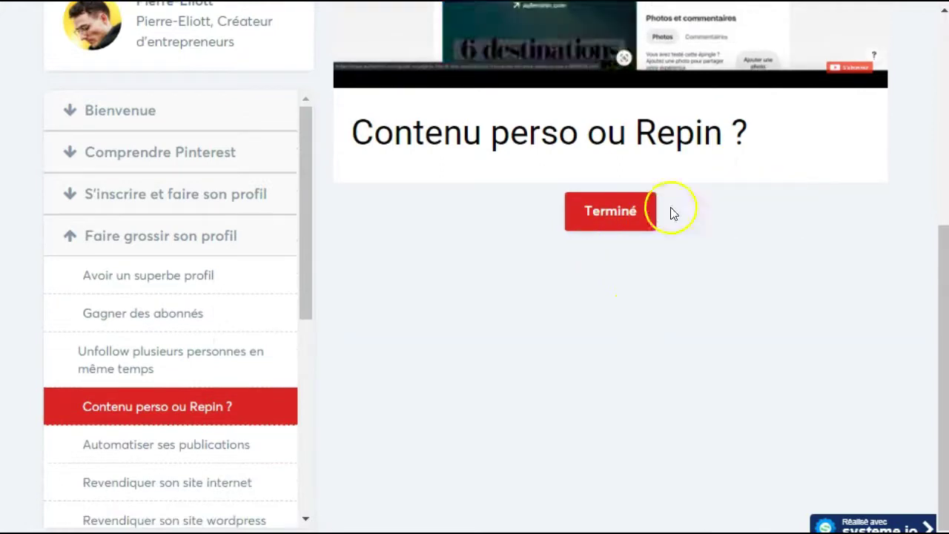
{"action": "scroll", "coordinate": [591, 374], "scroll_direction": "up", "scroll_amount": 5}
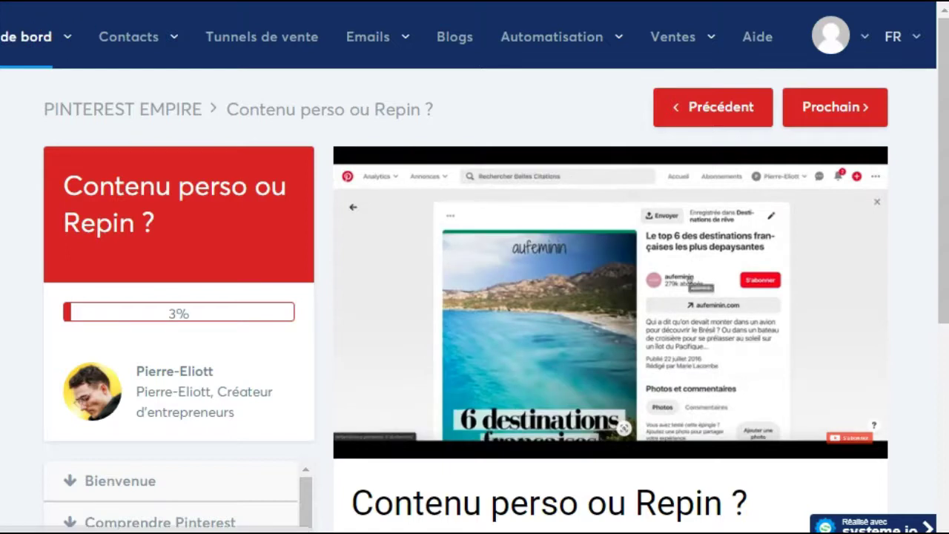
Go back to the Unfollow plusieurs personnes en même temps lesson, and leave the course for the Tableau de bord affilié page
{"action": "left_click", "coordinate": [730, 118]}
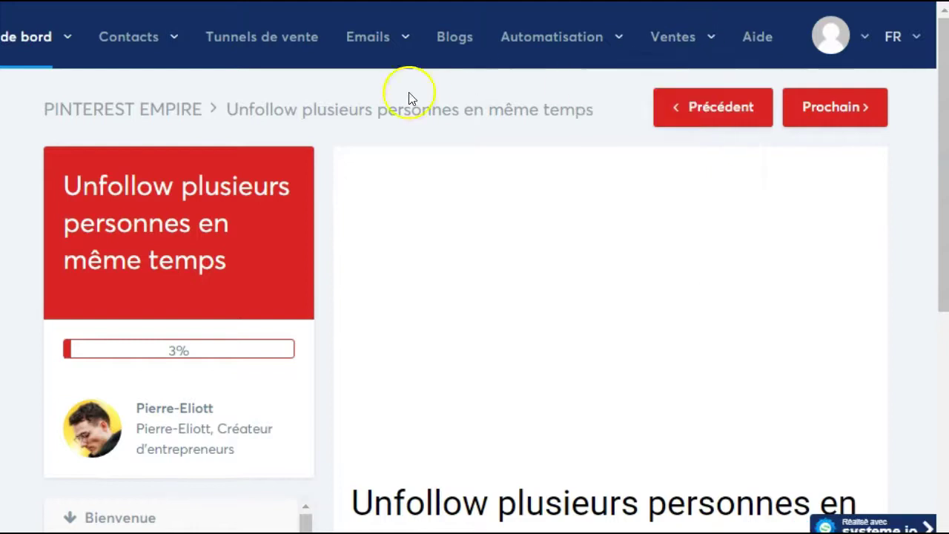
{"action": "left_click", "coordinate": [36, 41]}
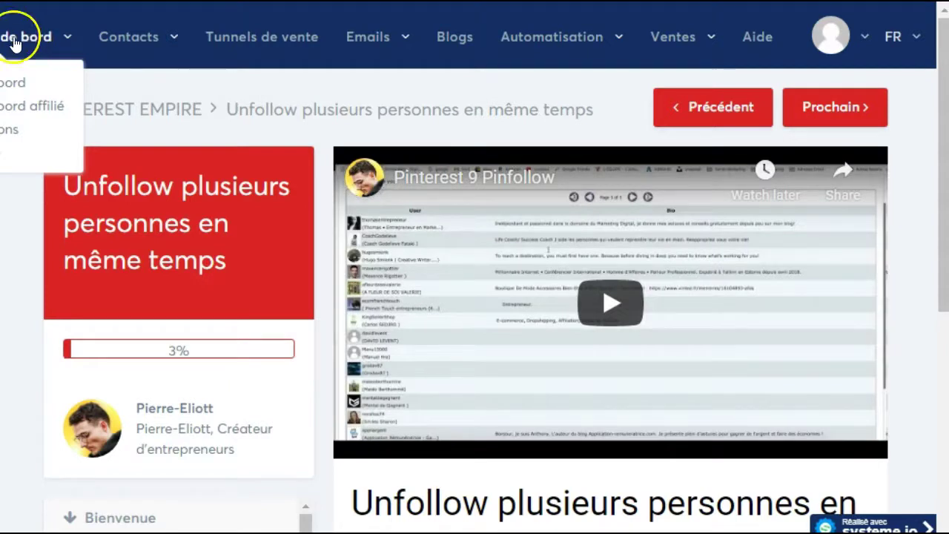
{"action": "left_click", "coordinate": [23, 86]}
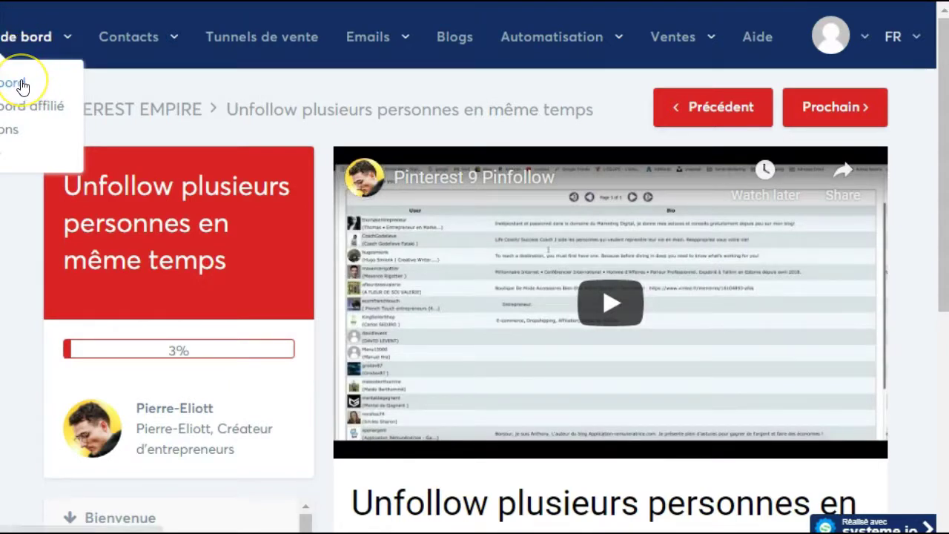
{"action": "left_click", "coordinate": [16, 113]}
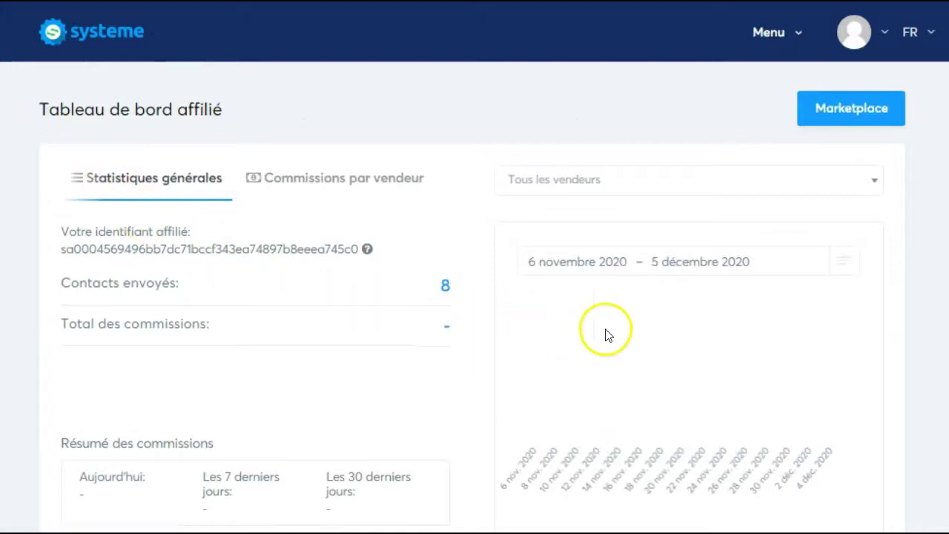
Open the Marketplace page from the Tableau de bord section
{"action": "left_click", "coordinate": [795, 40]}
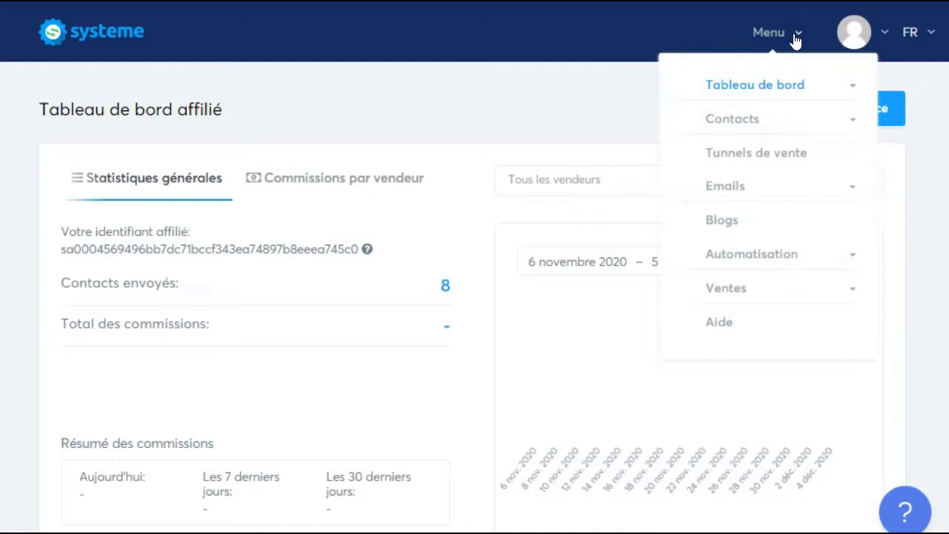
{"action": "left_click", "coordinate": [794, 89]}
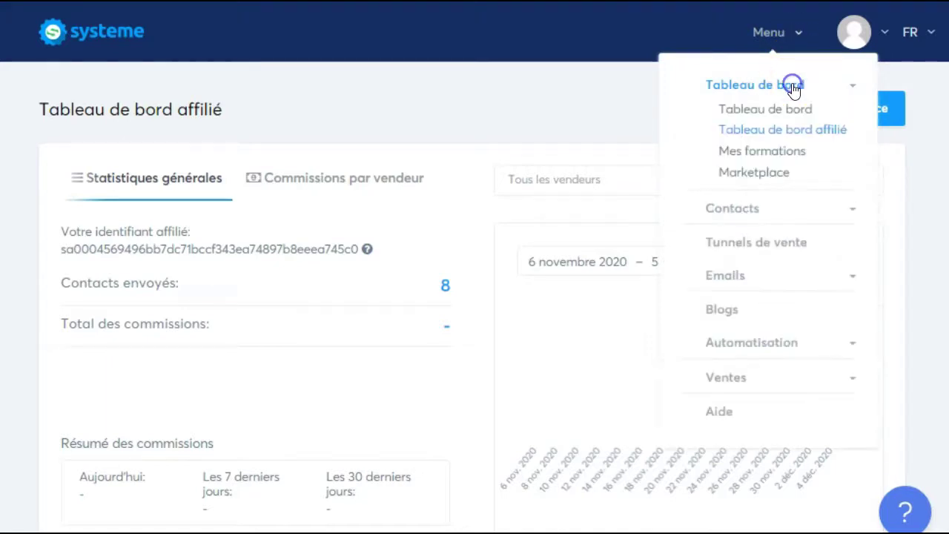
{"action": "left_click", "coordinate": [753, 176]}
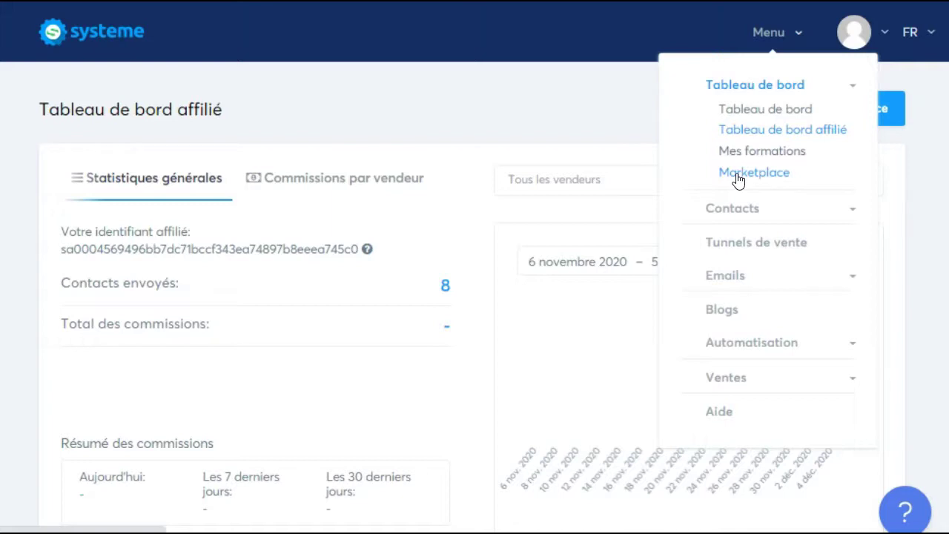
{"action": "left_click", "coordinate": [738, 178]}
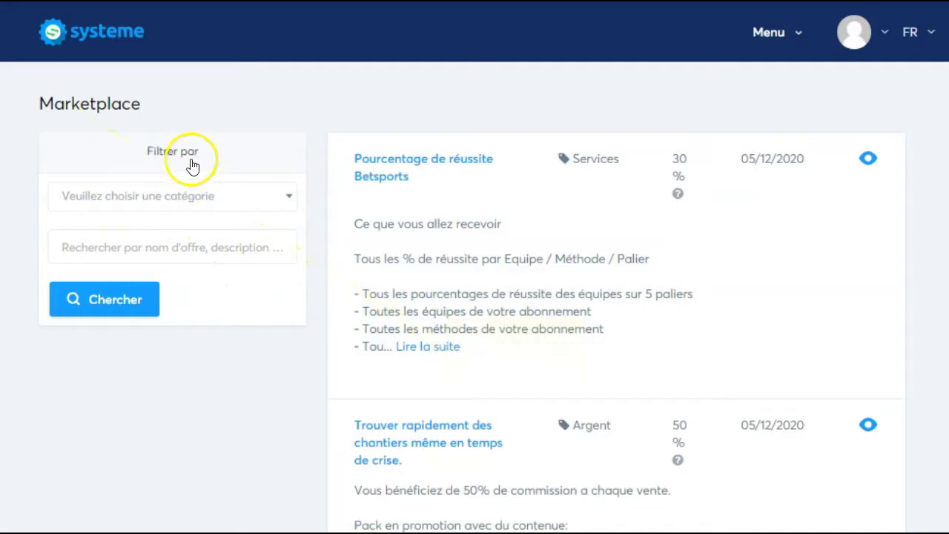
Examine the Marketplace filter's category options and the suggested search terms for offer names and descriptions, leaving both filters unset
{"action": "left_click", "coordinate": [286, 196]}
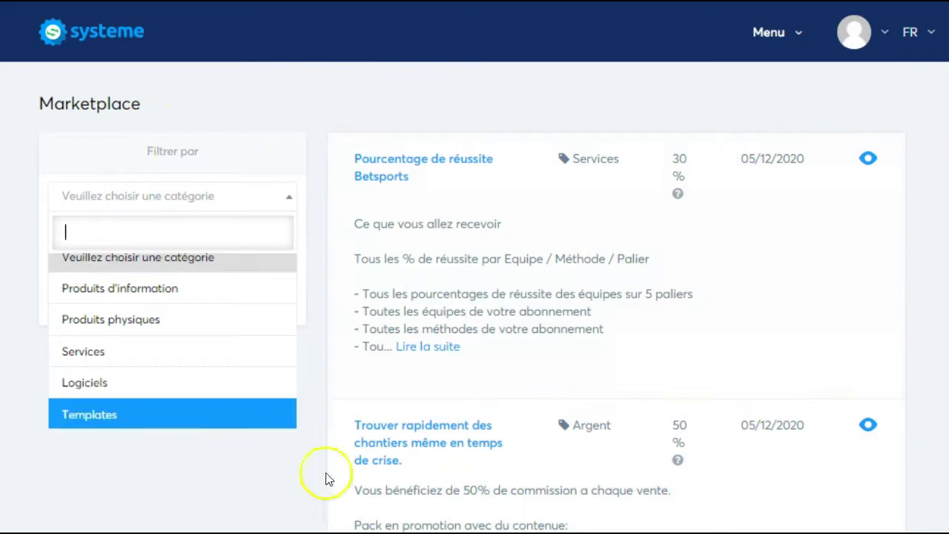
{"action": "left_click", "coordinate": [328, 105]}
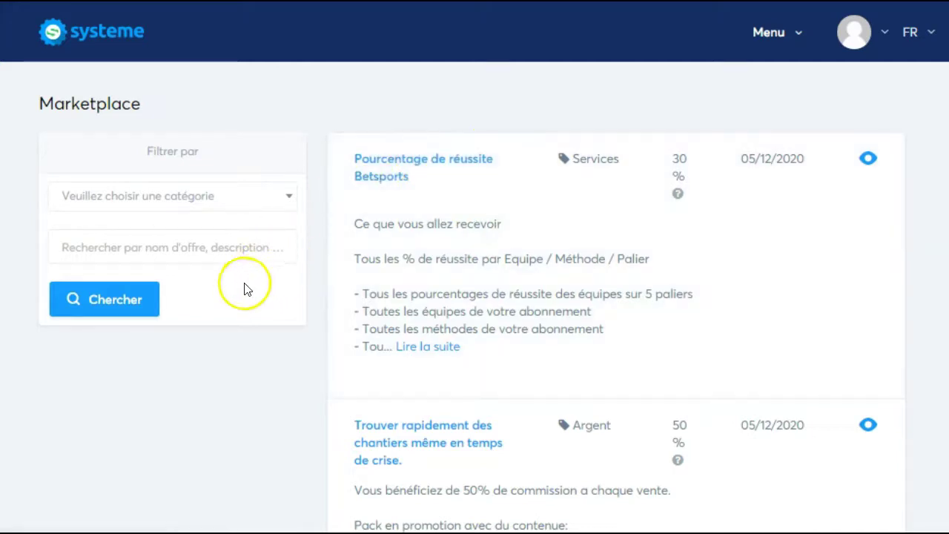
{"action": "left_click", "coordinate": [285, 198]}
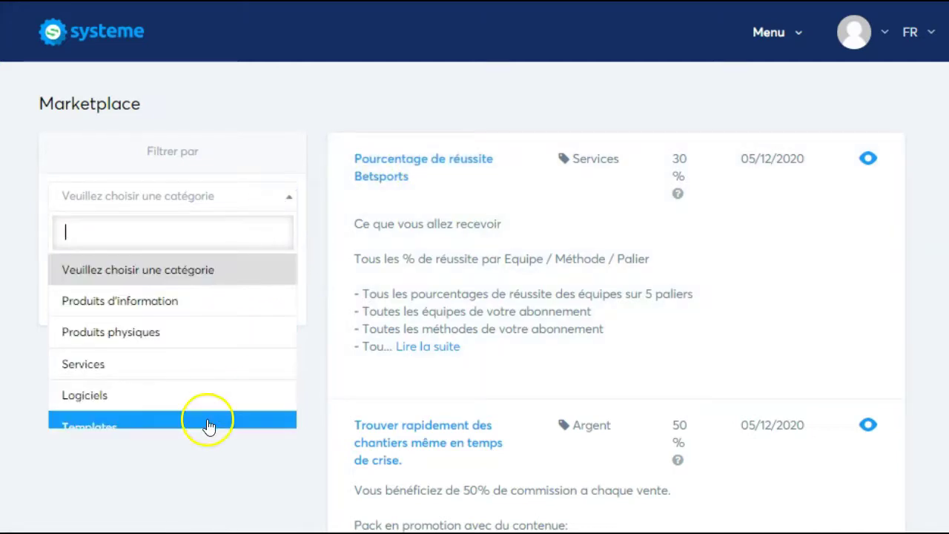
{"action": "left_click", "coordinate": [208, 467]}
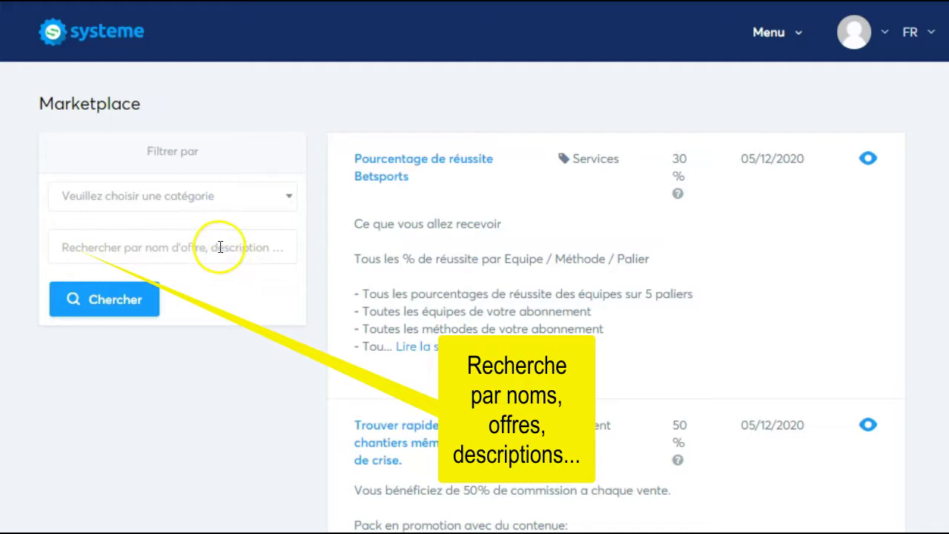
{"action": "left_click", "coordinate": [221, 247]}
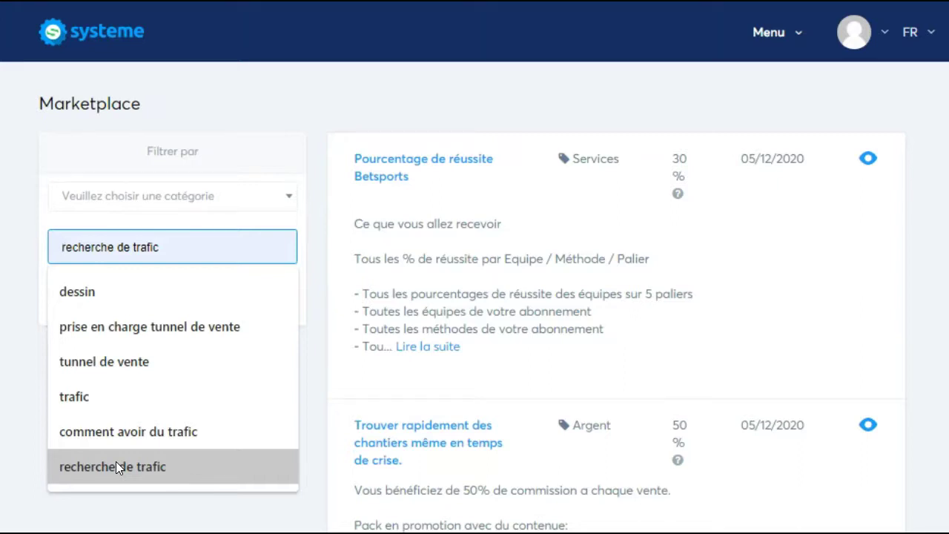
{"action": "left_click", "coordinate": [319, 381]}
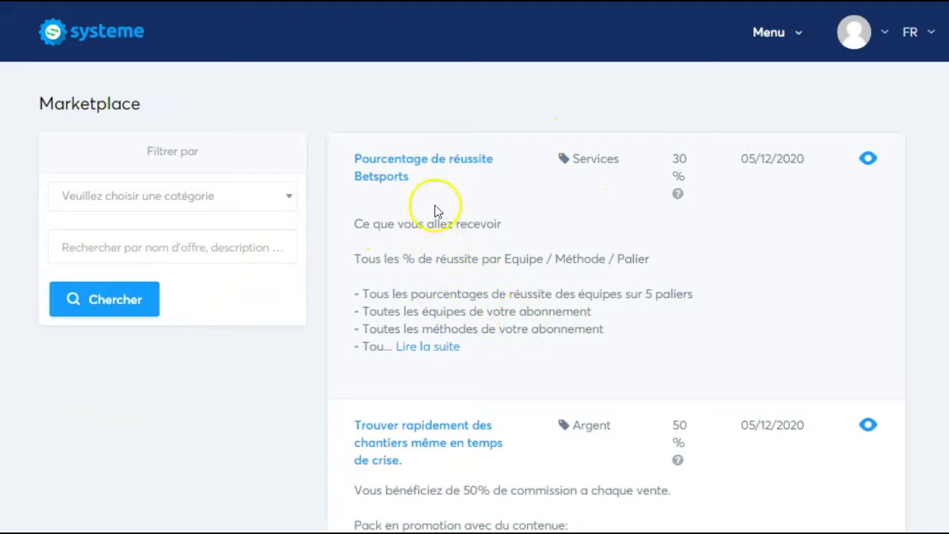
Browse the first page of Marketplace offers, checking their titles, categories, commission rates and dates, down to the page and results-per-page options
{"action": "scroll", "coordinate": [494, 335], "scroll_direction": "down", "scroll_amount": 3}
{"action": "scroll", "coordinate": [456, 180], "scroll_direction": "up", "scroll_amount": 1}
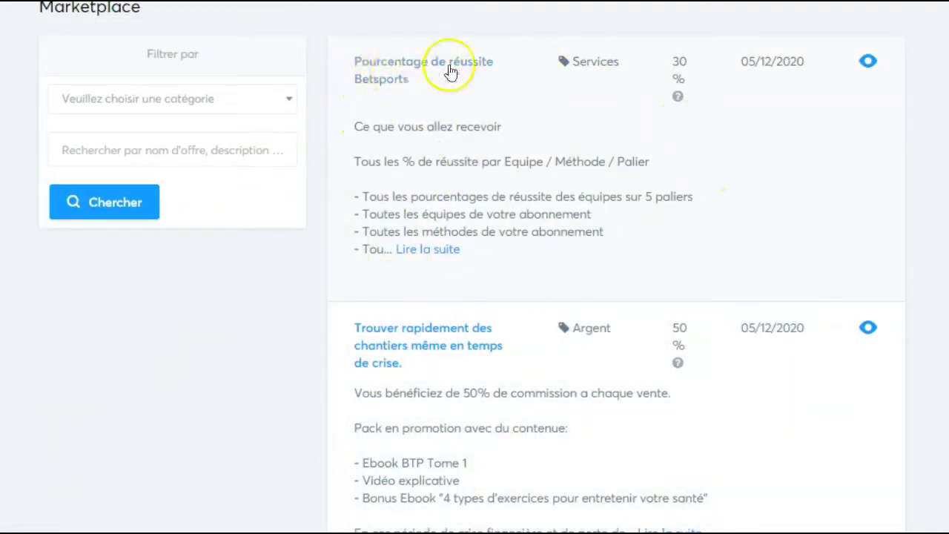
{"action": "scroll", "coordinate": [441, 346], "scroll_direction": "down", "scroll_amount": 3}
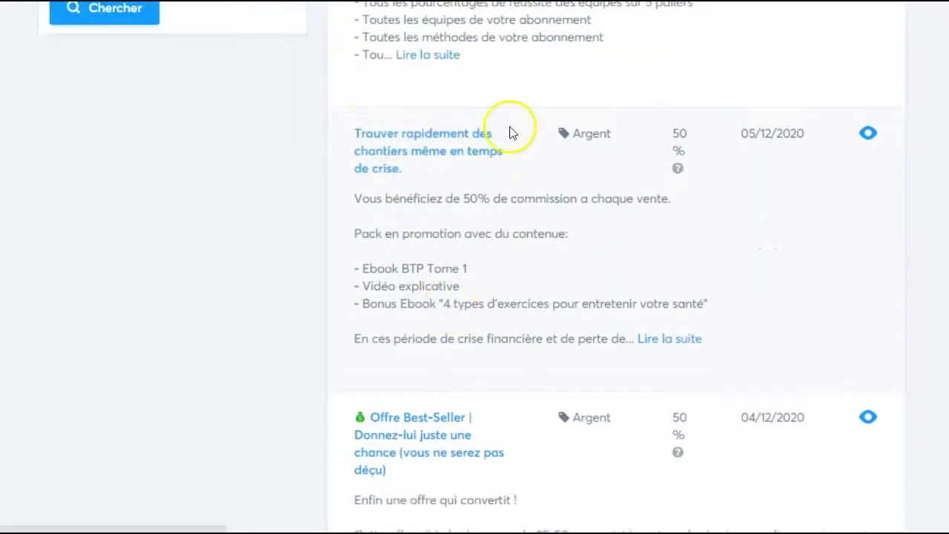
{"action": "scroll", "coordinate": [509, 375], "scroll_direction": "down", "scroll_amount": 10}
{"action": "scroll", "coordinate": [509, 375], "scroll_direction": "down", "scroll_amount": 10}
{"action": "scroll", "coordinate": [514, 371], "scroll_direction": "up", "scroll_amount": 20}
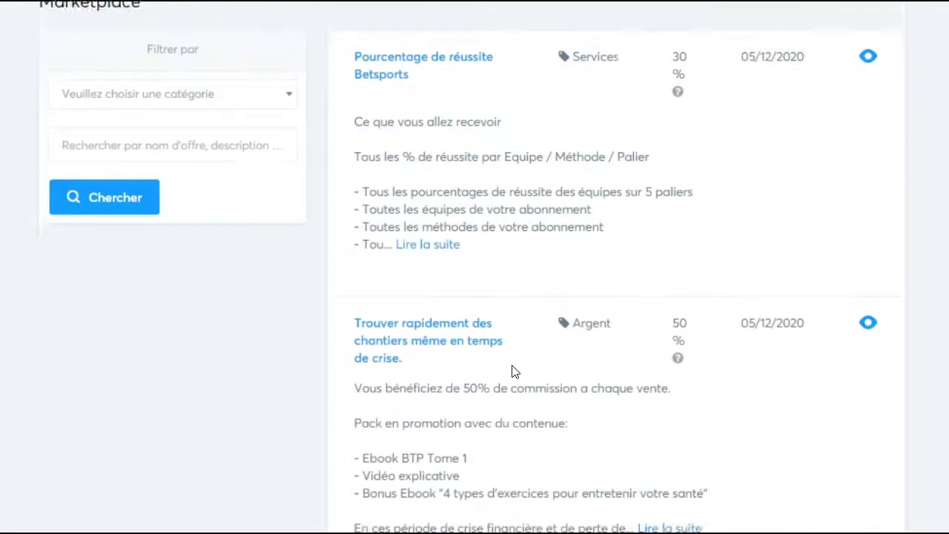
{"action": "scroll", "coordinate": [514, 371], "scroll_direction": "up", "scroll_amount": 2}
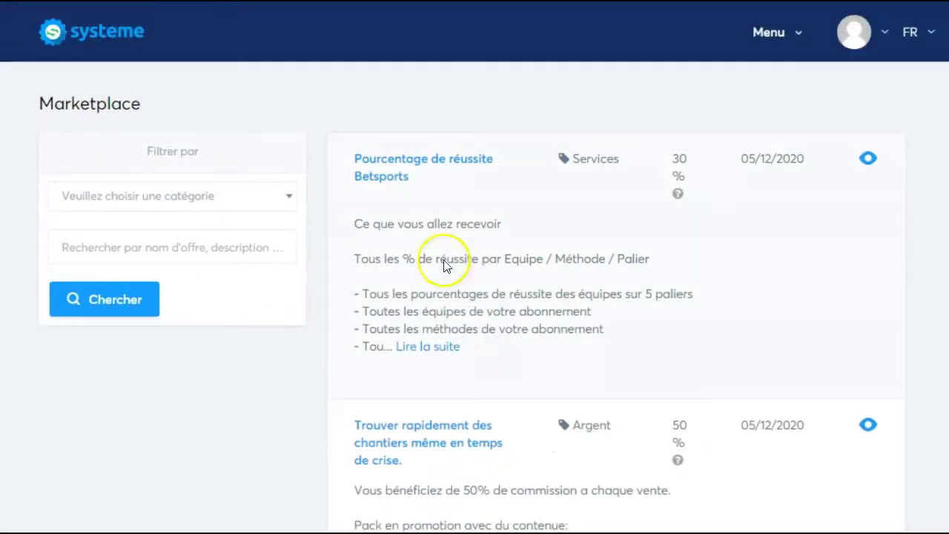
{"action": "scroll", "coordinate": [470, 376], "scroll_direction": "down", "scroll_amount": 5}
{"action": "scroll", "coordinate": [465, 359], "scroll_direction": "down", "scroll_amount": 8}
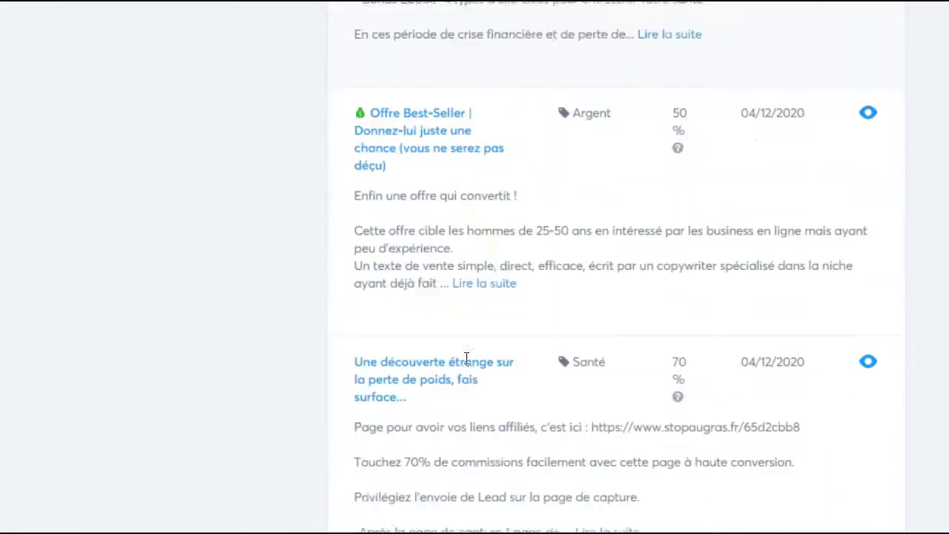
{"action": "scroll", "coordinate": [468, 363], "scroll_direction": "down", "scroll_amount": 9}
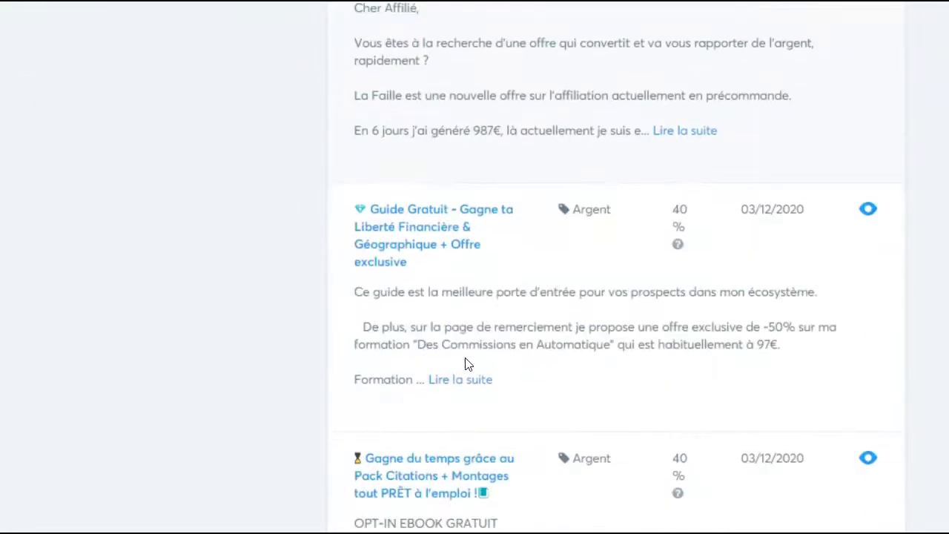
{"action": "scroll", "coordinate": [465, 363], "scroll_direction": "down", "scroll_amount": 8}
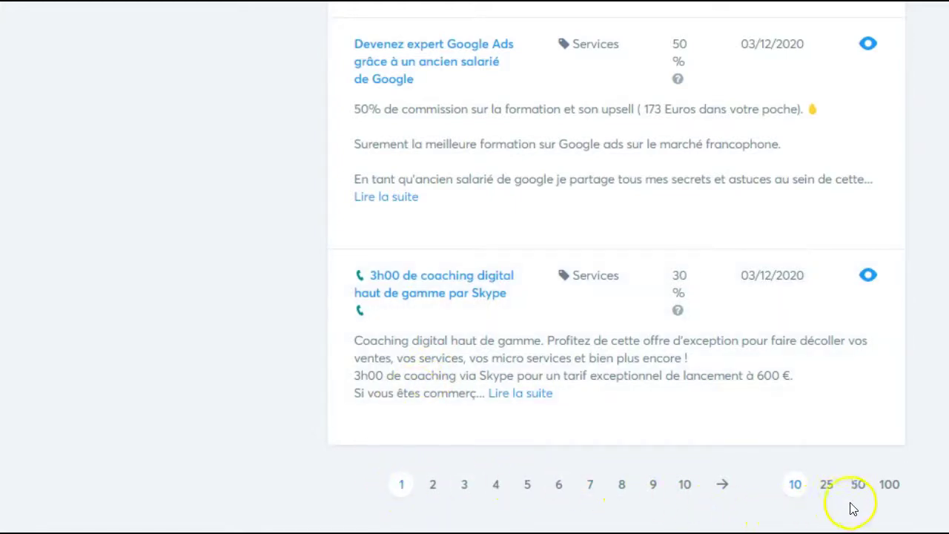
Show 100 Marketplace offers per page and skim through the expanded list of offers
{"action": "left_click", "coordinate": [890, 496]}
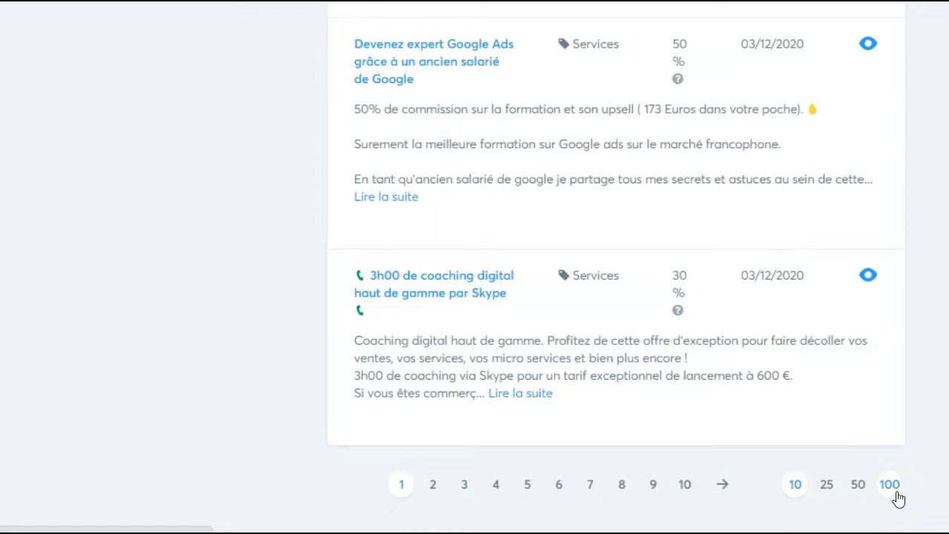
{"action": "left_click", "coordinate": [892, 488]}
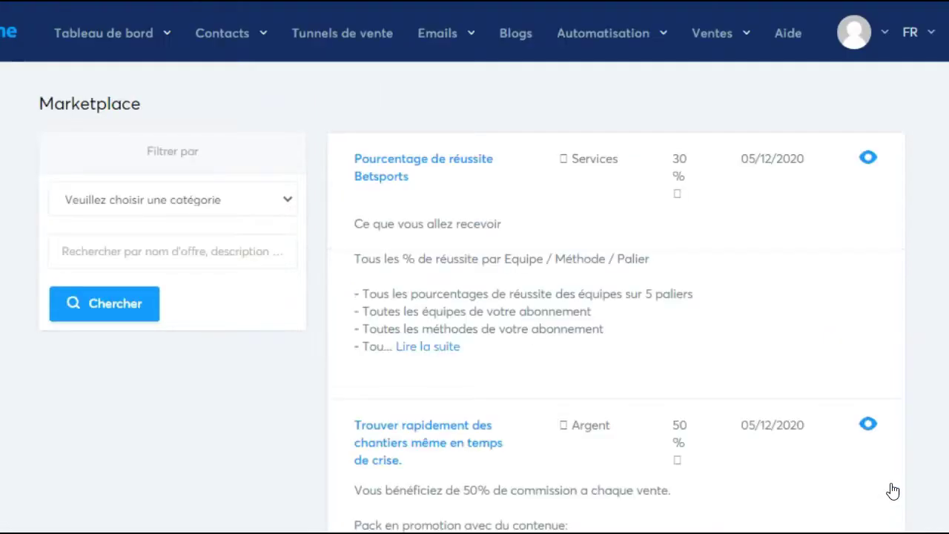
{"action": "scroll", "coordinate": [871, 498], "scroll_direction": "down", "scroll_amount": 15}
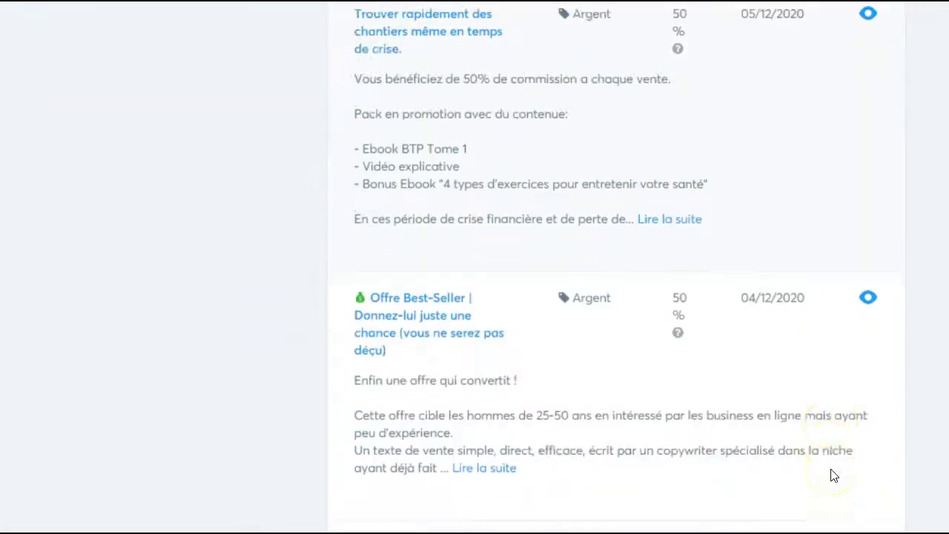
{"action": "scroll", "coordinate": [835, 476], "scroll_direction": "down", "scroll_amount": 15}
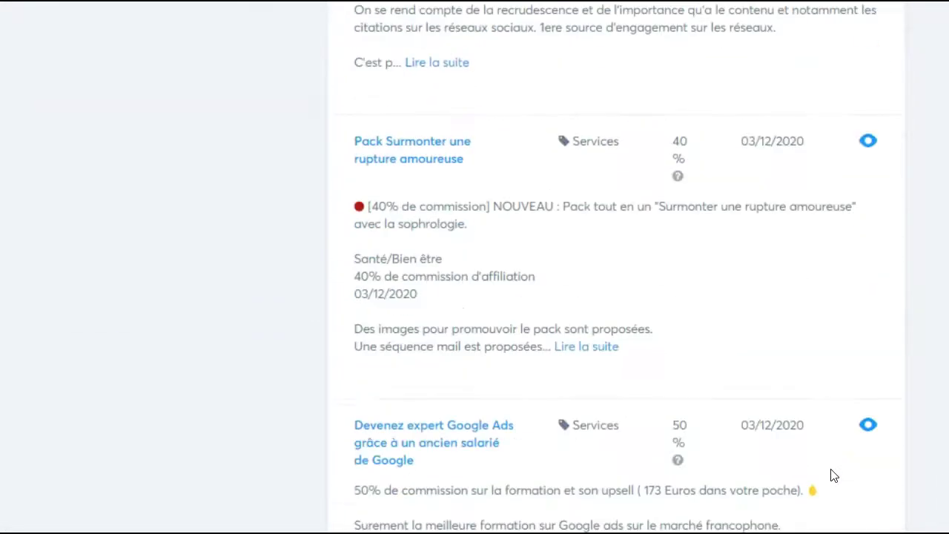
{"action": "scroll", "coordinate": [834, 476], "scroll_direction": "down", "scroll_amount": 15}
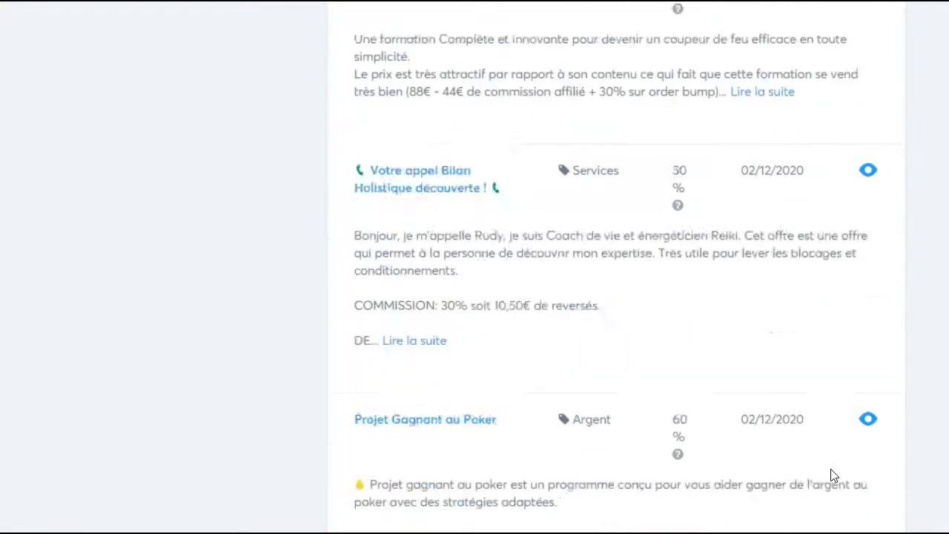
{"action": "scroll", "coordinate": [834, 475], "scroll_direction": "down", "scroll_amount": 15}
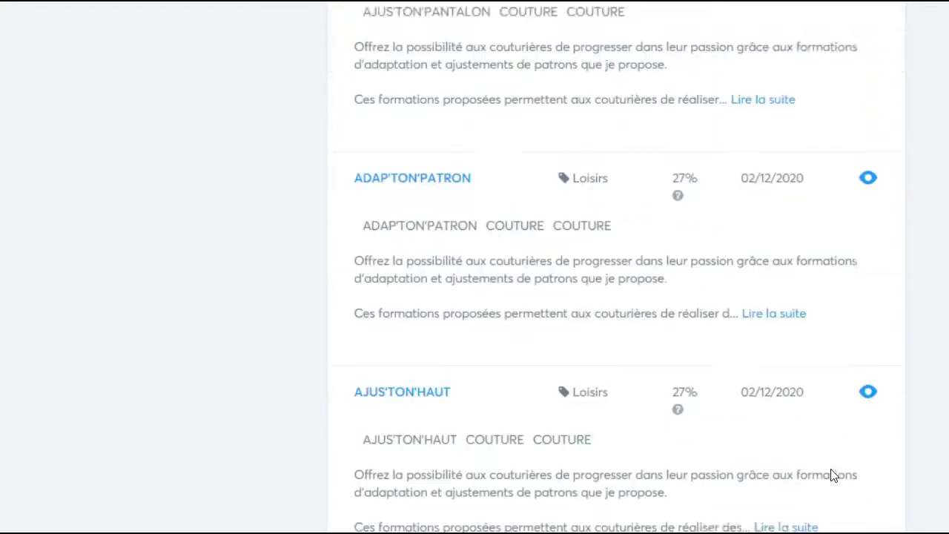
{"action": "scroll", "coordinate": [834, 476], "scroll_direction": "down", "scroll_amount": 15}
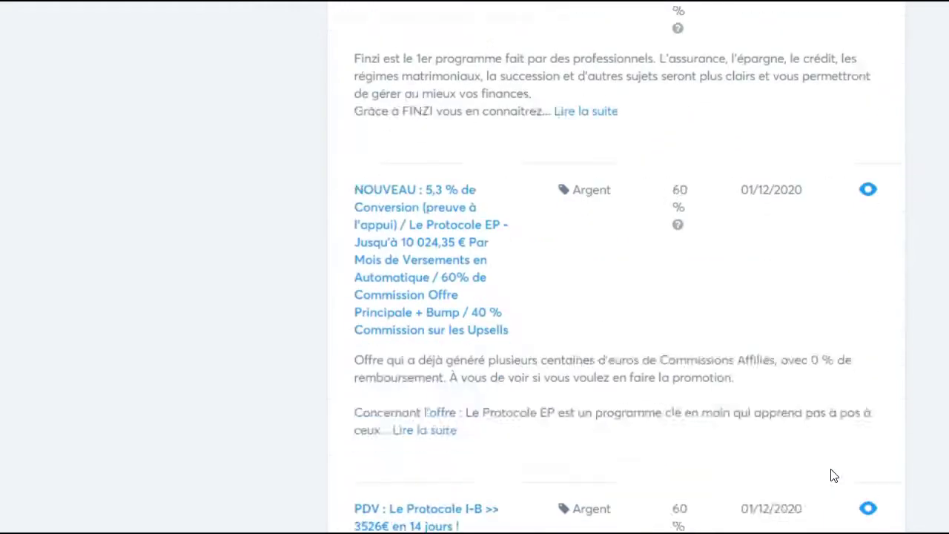
{"action": "scroll", "coordinate": [835, 475], "scroll_direction": "down", "scroll_amount": 15}
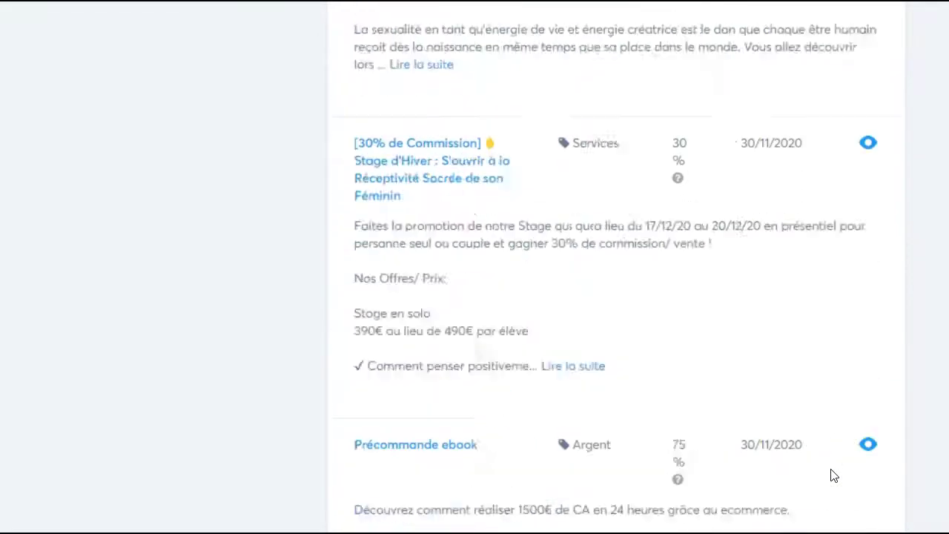
{"action": "scroll", "coordinate": [834, 476], "scroll_direction": "down", "scroll_amount": 12}
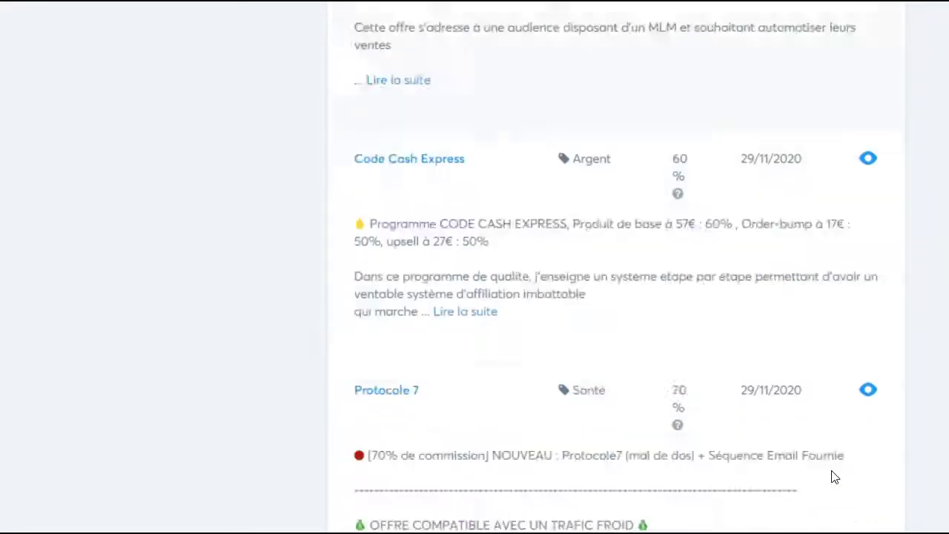
{"action": "scroll", "coordinate": [827, 461], "scroll_direction": "down", "scroll_amount": 16}
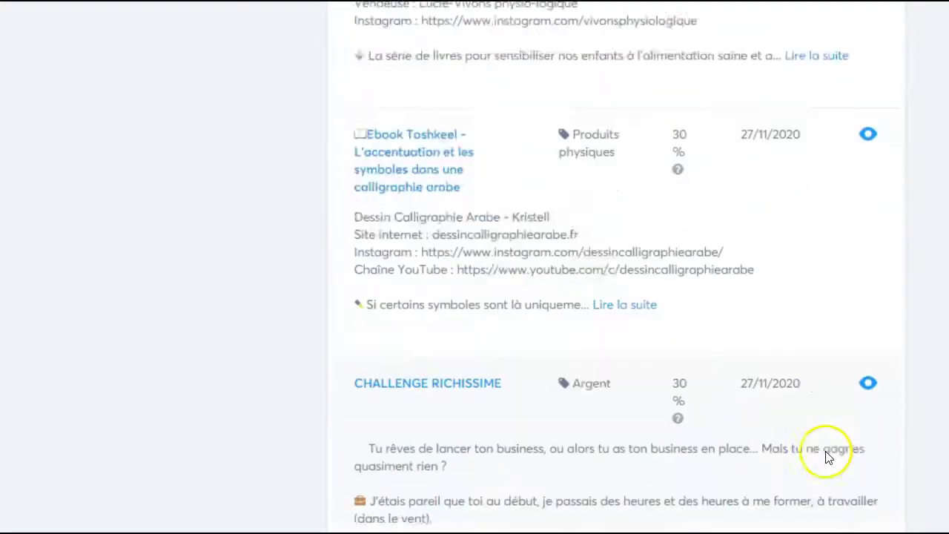
{"action": "scroll", "coordinate": [834, 454], "scroll_direction": "down", "scroll_amount": 16}
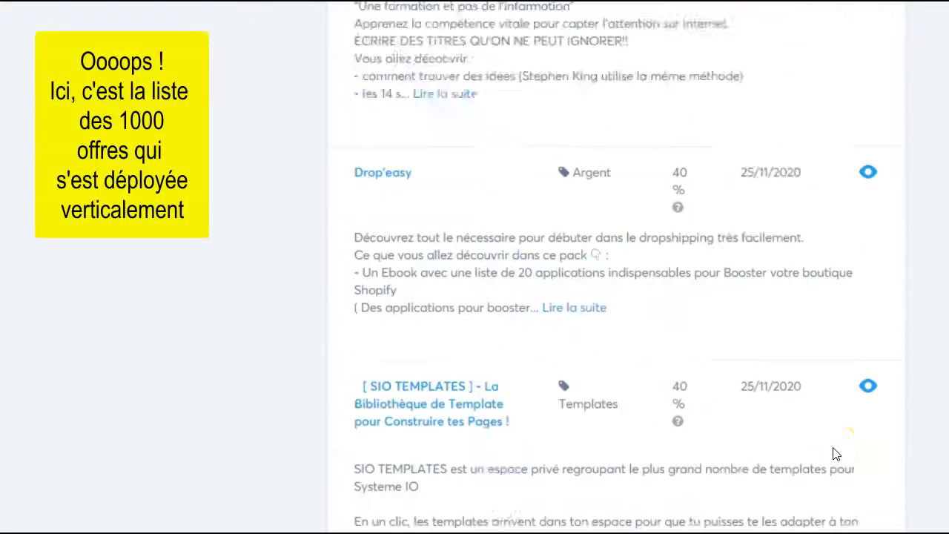
{"action": "scroll", "coordinate": [838, 453], "scroll_direction": "down", "scroll_amount": 16}
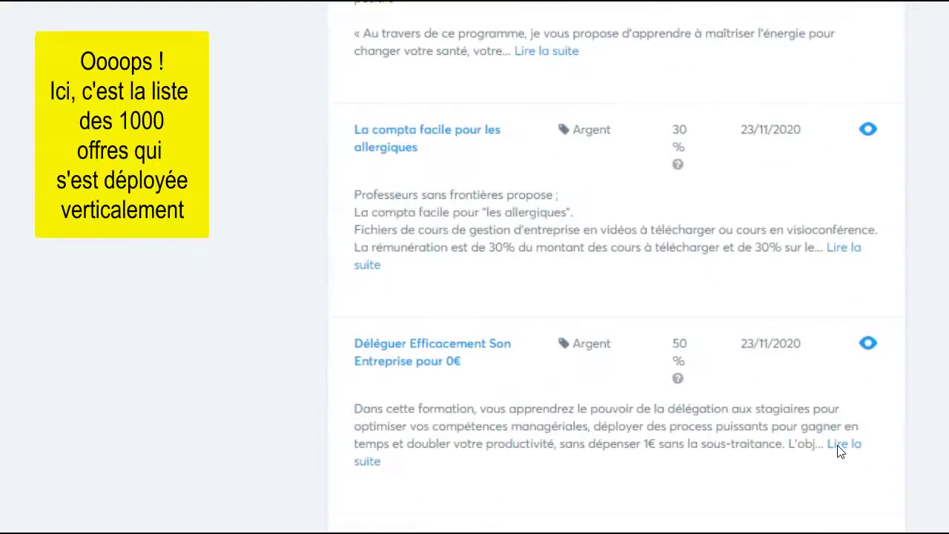
{"action": "scroll", "coordinate": [839, 453], "scroll_direction": "up", "scroll_amount": 20}
{"action": "left_click", "coordinate": [842, 445]}
{"action": "scroll", "coordinate": [833, 465], "scroll_direction": "up", "scroll_amount": 10}
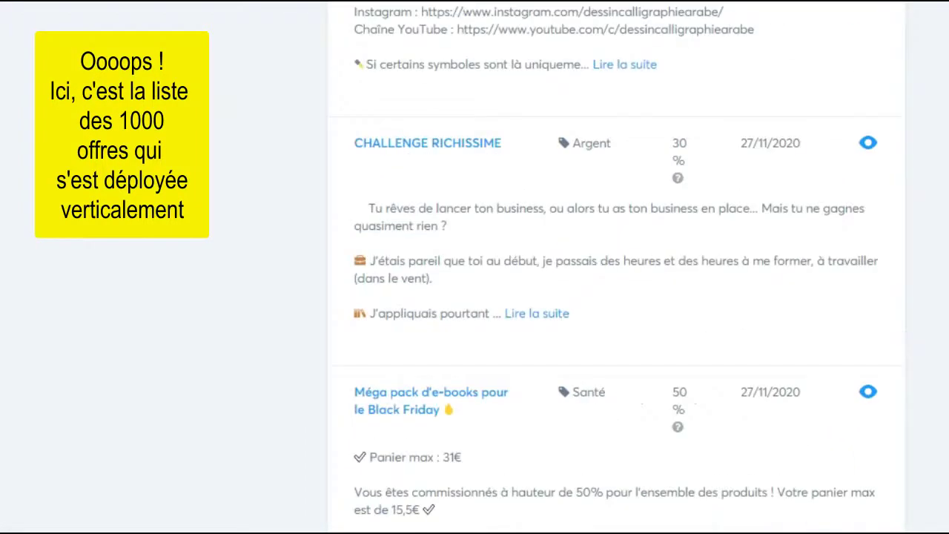
{"action": "scroll", "coordinate": [762, 438], "scroll_direction": "up", "scroll_amount": 15}
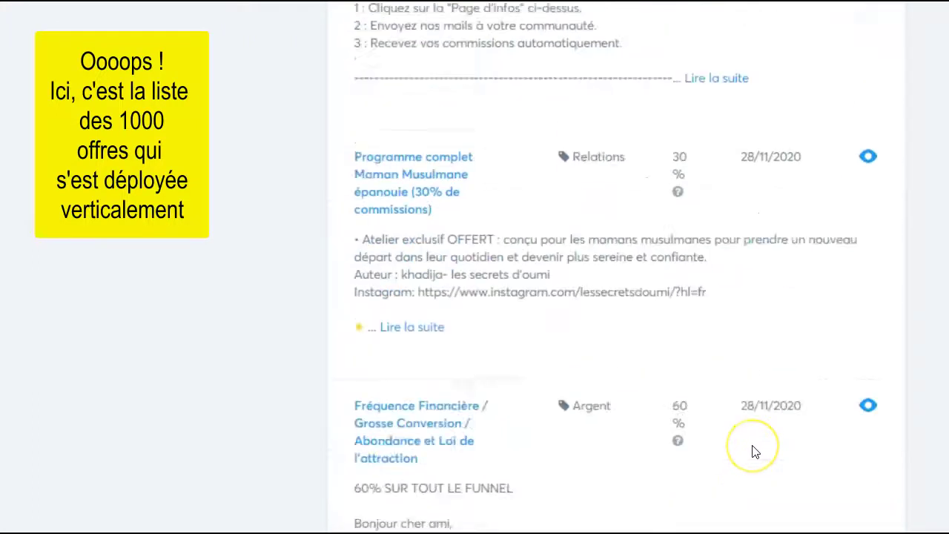
Skim back through the expanded Marketplace offers to the start of the list
{"action": "scroll", "coordinate": [801, 440], "scroll_direction": "up", "scroll_amount": 10}
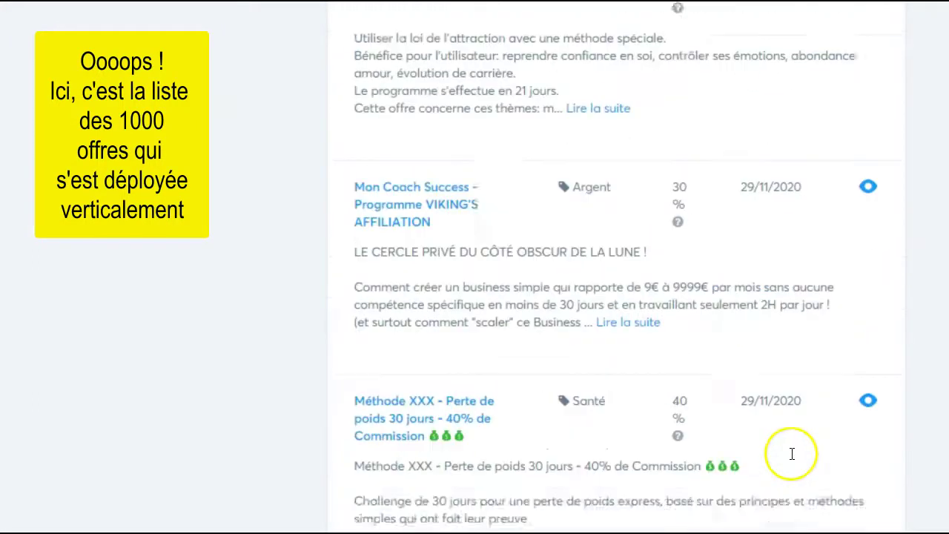
{"action": "scroll", "coordinate": [777, 522], "scroll_direction": "up", "scroll_amount": 5}
{"action": "scroll", "coordinate": [786, 422], "scroll_direction": "up", "scroll_amount": 5}
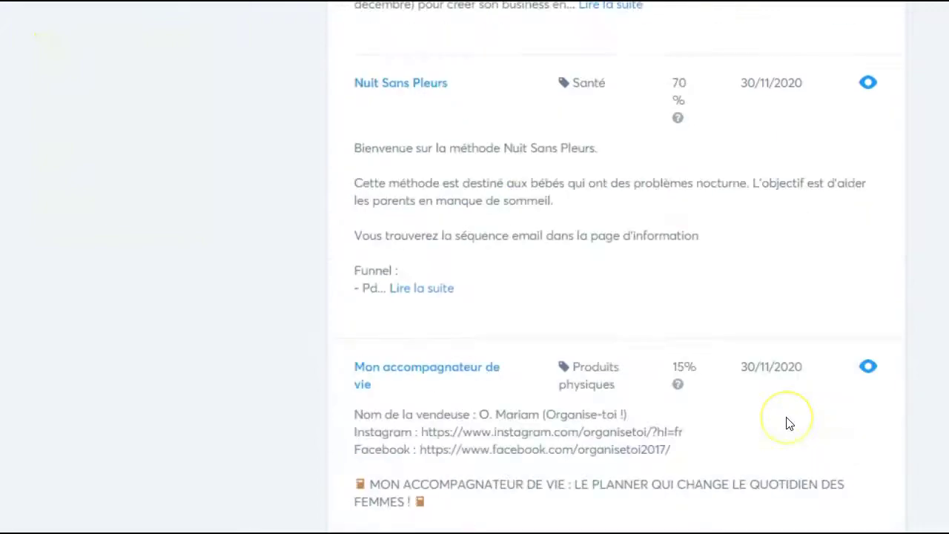
{"action": "scroll", "coordinate": [790, 424], "scroll_direction": "up", "scroll_amount": 10}
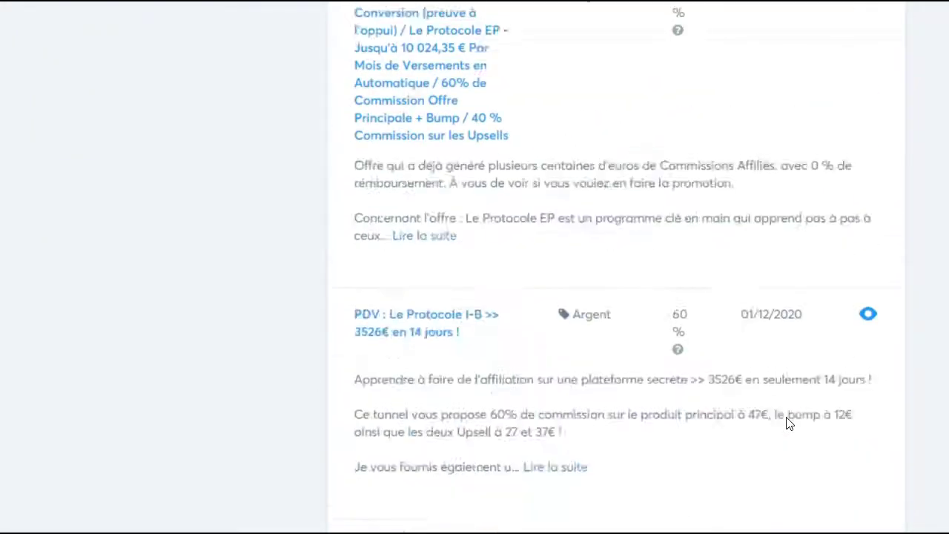
{"action": "scroll", "coordinate": [790, 423], "scroll_direction": "up", "scroll_amount": 10}
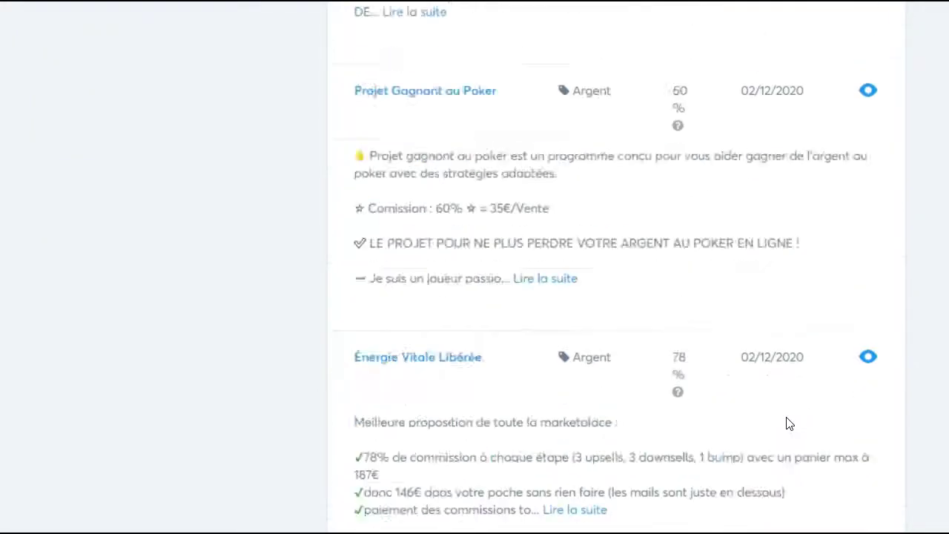
{"action": "scroll", "coordinate": [790, 424], "scroll_direction": "up", "scroll_amount": 10}
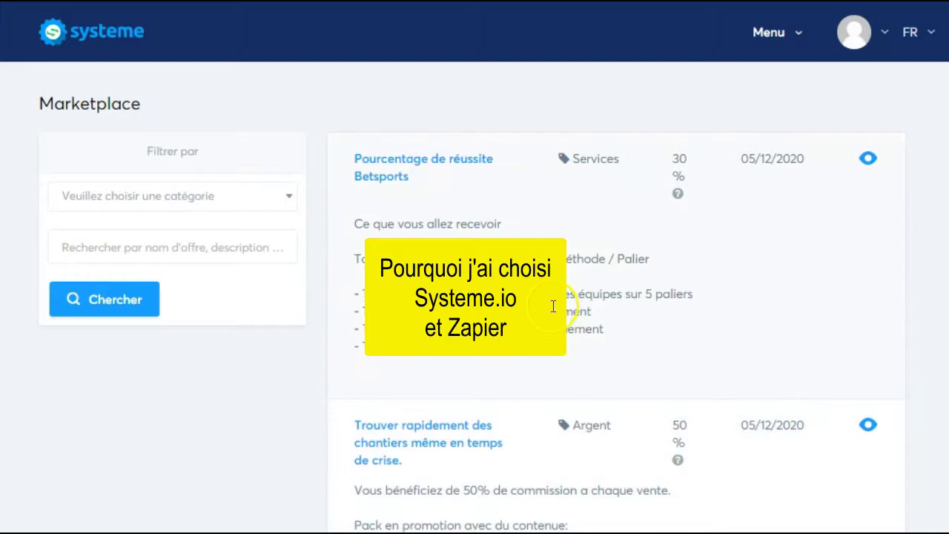
View the details page of the "Pourcentage de réussite Betsports" offer and return to the Marketplace list
{"action": "scroll", "coordinate": [551, 306], "scroll_direction": "down", "scroll_amount": 1}
{"action": "scroll", "coordinate": [552, 305], "scroll_direction": "down", "scroll_amount": 2}
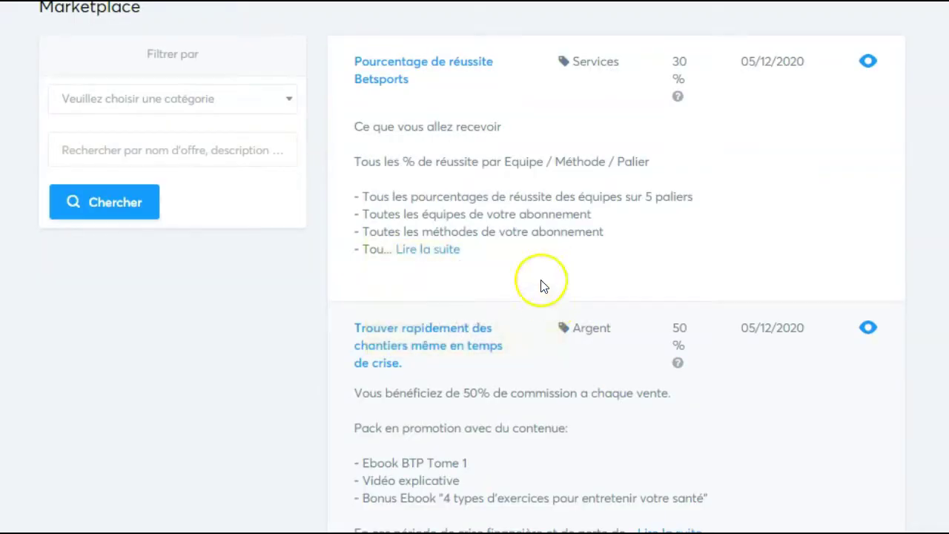
{"action": "left_click", "coordinate": [868, 62]}
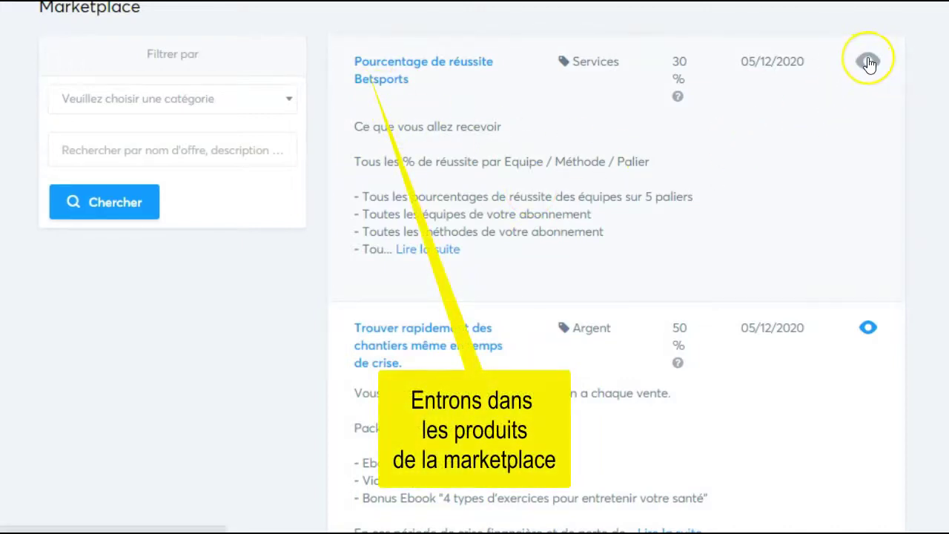
{"action": "left_click", "coordinate": [869, 63]}
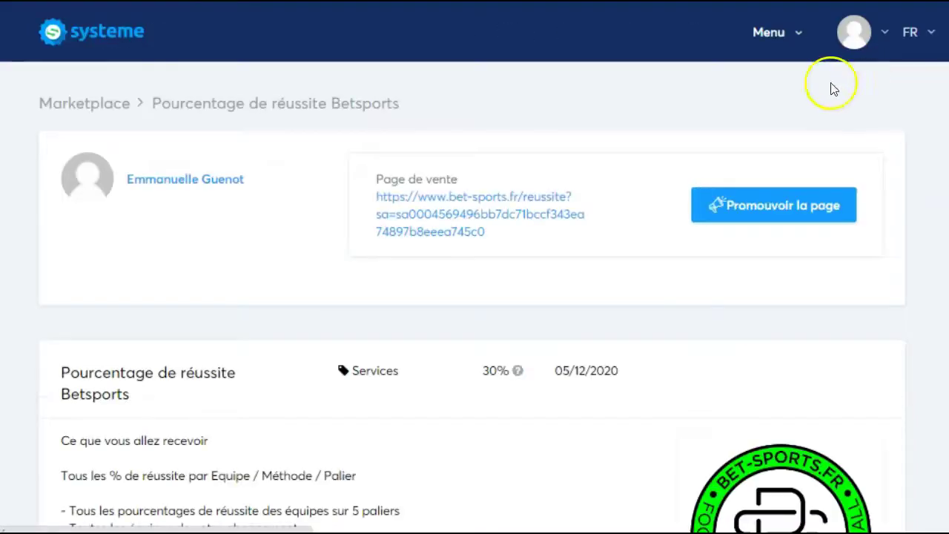
{"action": "scroll", "coordinate": [512, 315], "scroll_direction": "down", "scroll_amount": 3}
{"action": "scroll", "coordinate": [512, 315], "scroll_direction": "up", "scroll_amount": 3}
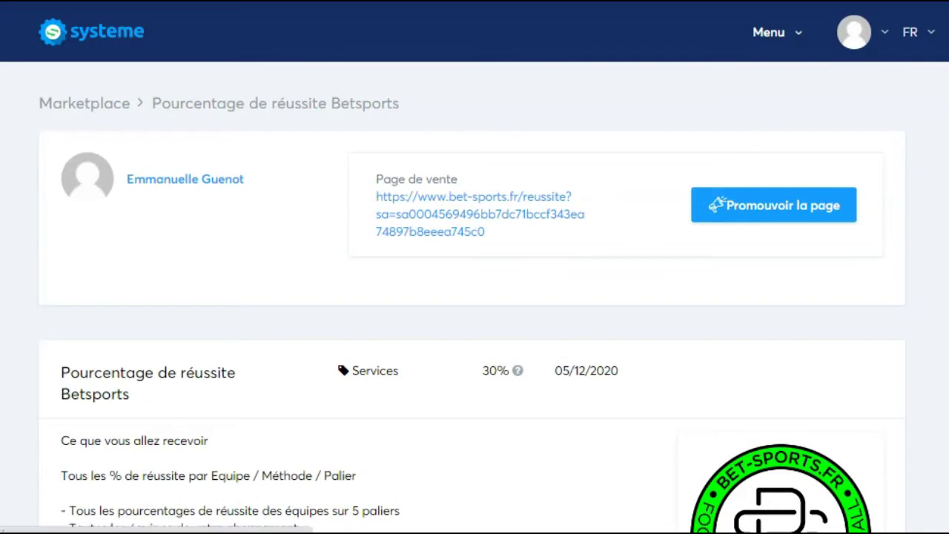
{"action": "key", "text": "alt+Left"}
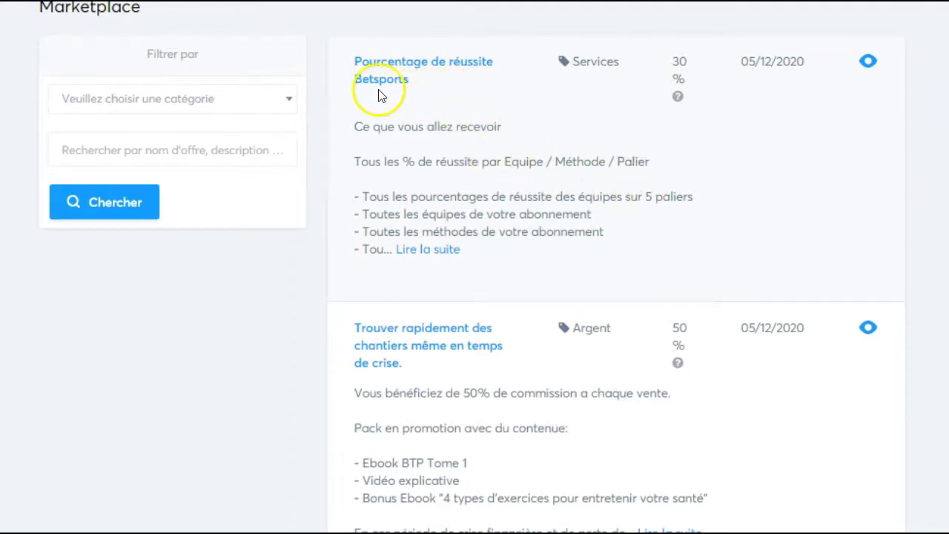
Check the minimum earnings for the "Pourcentage de réussite Betsports" and "Trouver rapidement des chantiers même en temps de crise" offers
{"action": "left_click", "coordinate": [407, 85]}
{"action": "mouse_move", "coordinate": [680, 100]}
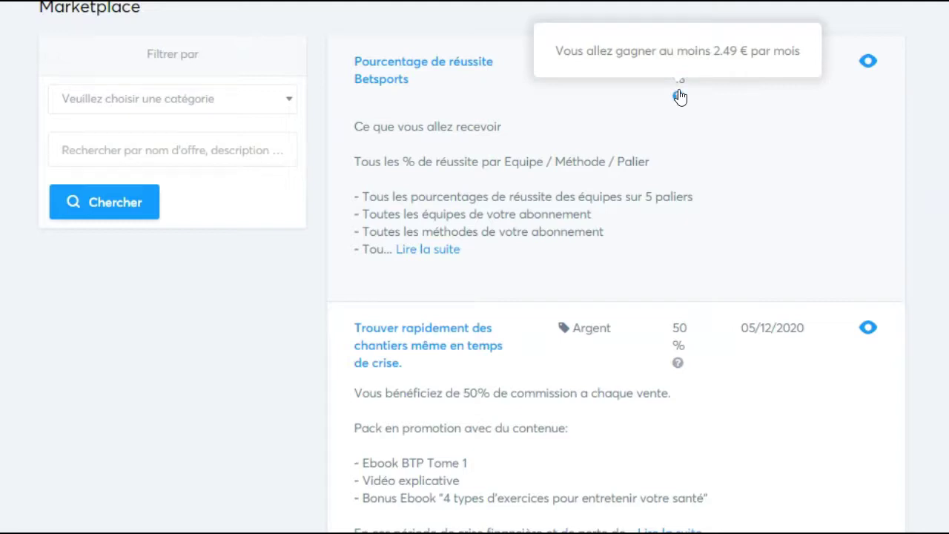
{"action": "left_click", "coordinate": [777, 141]}
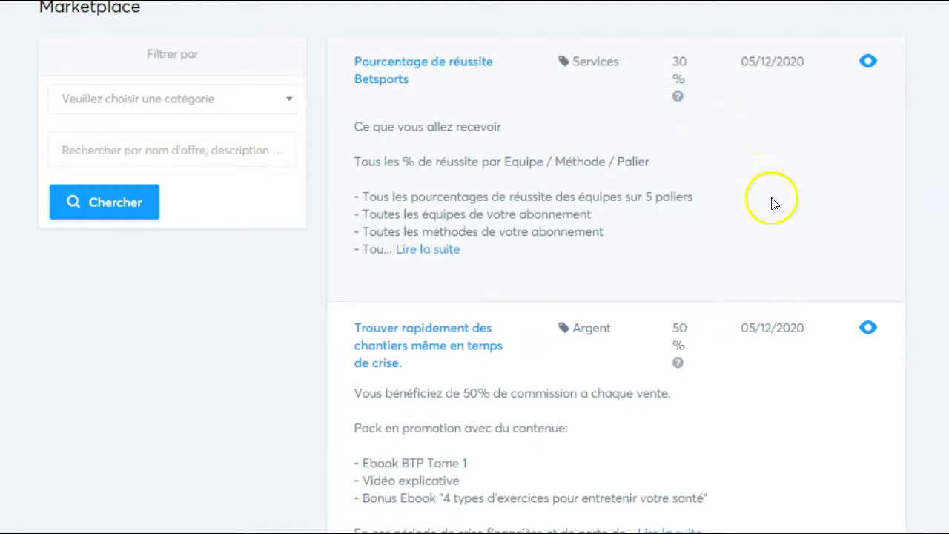
{"action": "scroll", "coordinate": [777, 201], "scroll_direction": "down", "scroll_amount": 1}
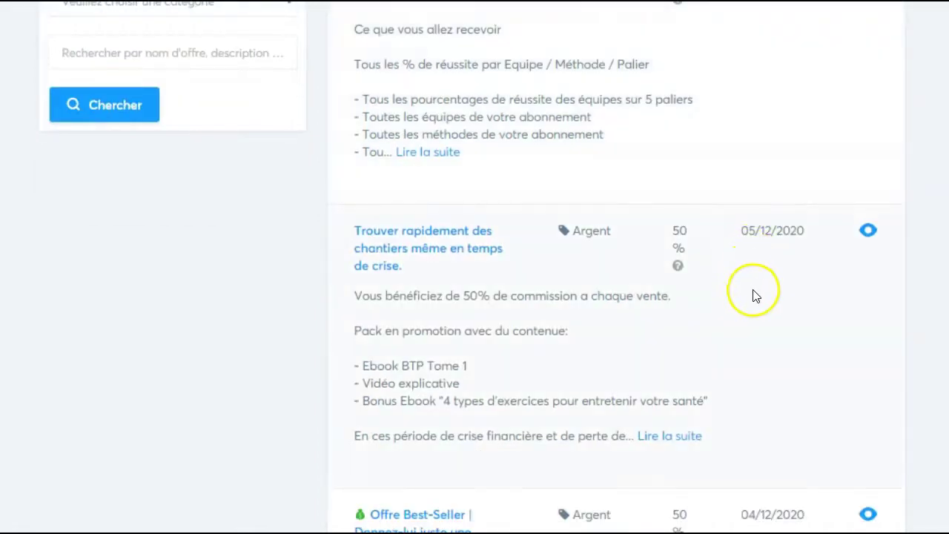
{"action": "scroll", "coordinate": [755, 297], "scroll_direction": "down", "scroll_amount": 1}
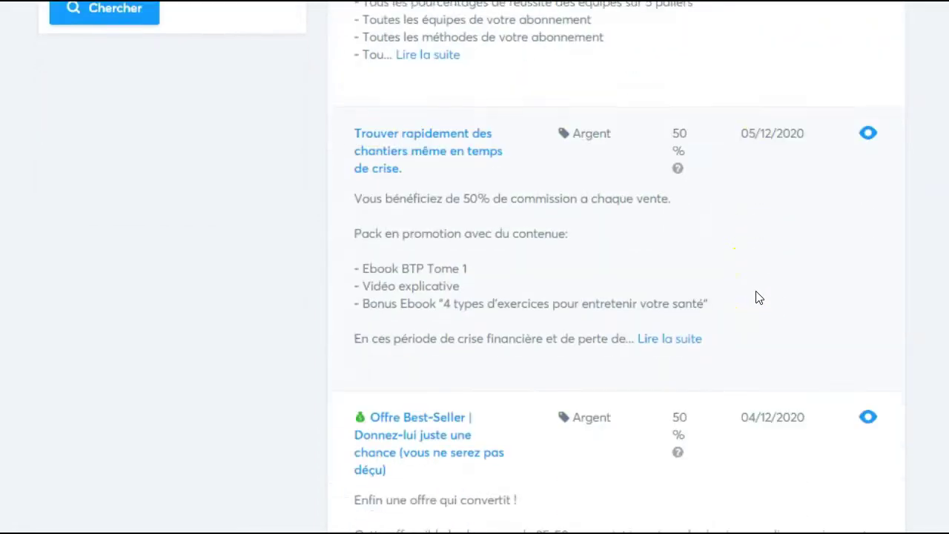
{"action": "left_click", "coordinate": [679, 168]}
{"action": "scroll", "coordinate": [719, 214], "scroll_direction": "up", "scroll_amount": 1}
{"action": "left_click", "coordinate": [679, 268]}
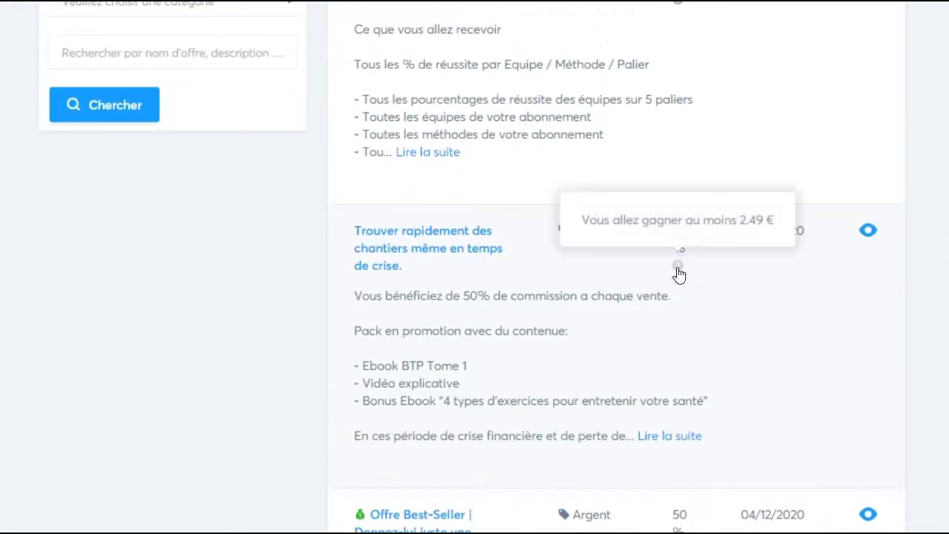
Check the minimum earnings for the "Offre Best-Seller", "Une découverte étrange sur la perte de poids" and "La Faille" offers
{"action": "scroll", "coordinate": [810, 315], "scroll_direction": "down", "scroll_amount": 4}
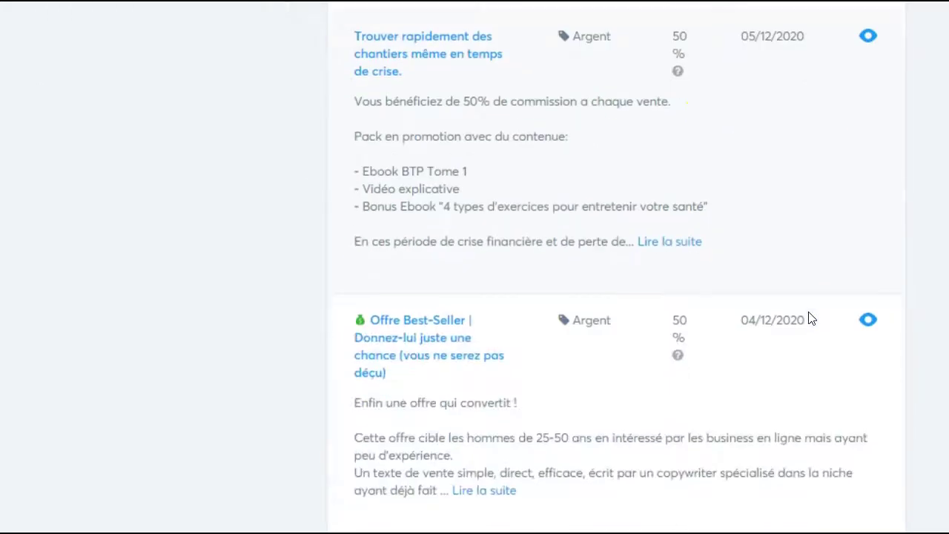
{"action": "left_click", "coordinate": [678, 258]}
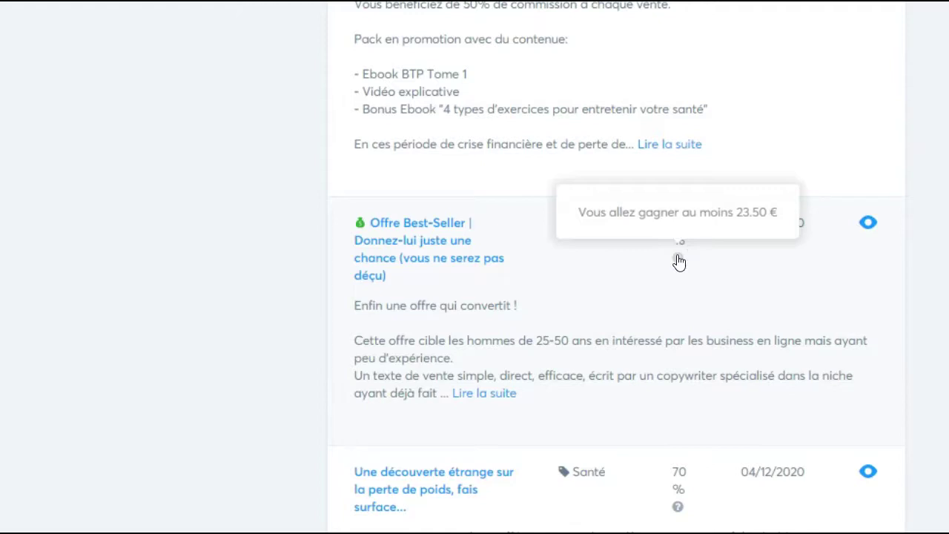
{"action": "left_click", "coordinate": [824, 278]}
{"action": "scroll", "coordinate": [825, 279], "scroll_direction": "down", "scroll_amount": 4}
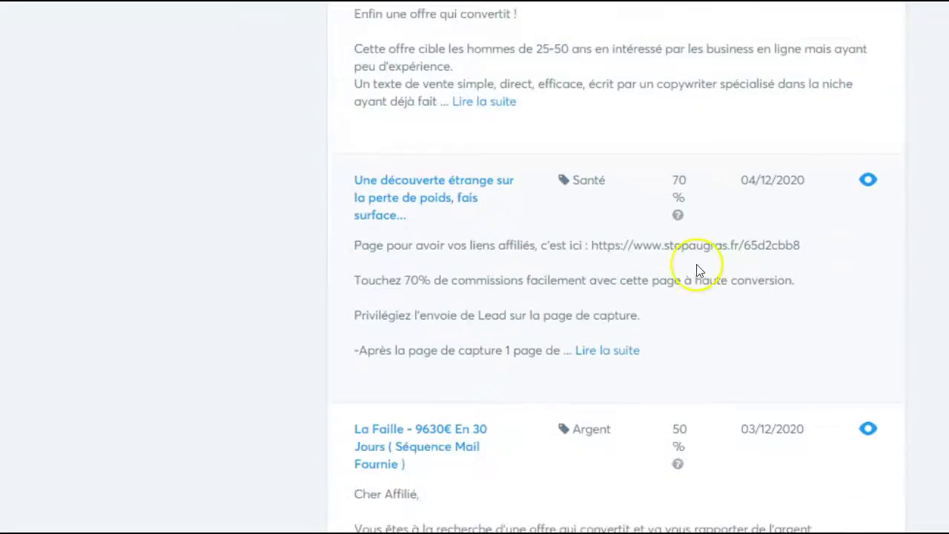
{"action": "left_click", "coordinate": [678, 216]}
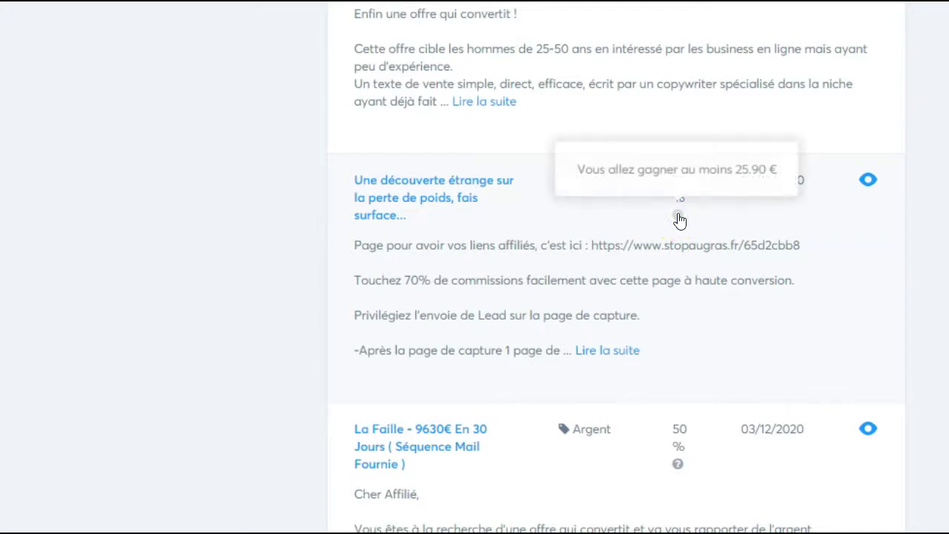
{"action": "scroll", "coordinate": [813, 322], "scroll_direction": "down", "scroll_amount": 3}
{"action": "left_click", "coordinate": [682, 273]}
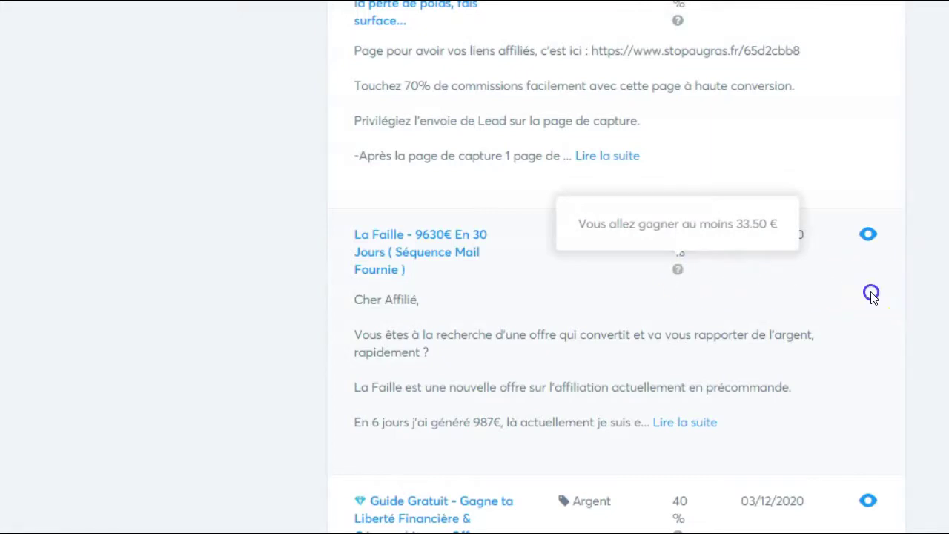
Check the minimum earnings for the "Guide Gratuit", "Pack Citations + Montages" and "Pack Surmonter une rupture amoureuse" offers
{"action": "scroll", "coordinate": [812, 299], "scroll_direction": "down", "scroll_amount": 4}
{"action": "left_click", "coordinate": [679, 247]}
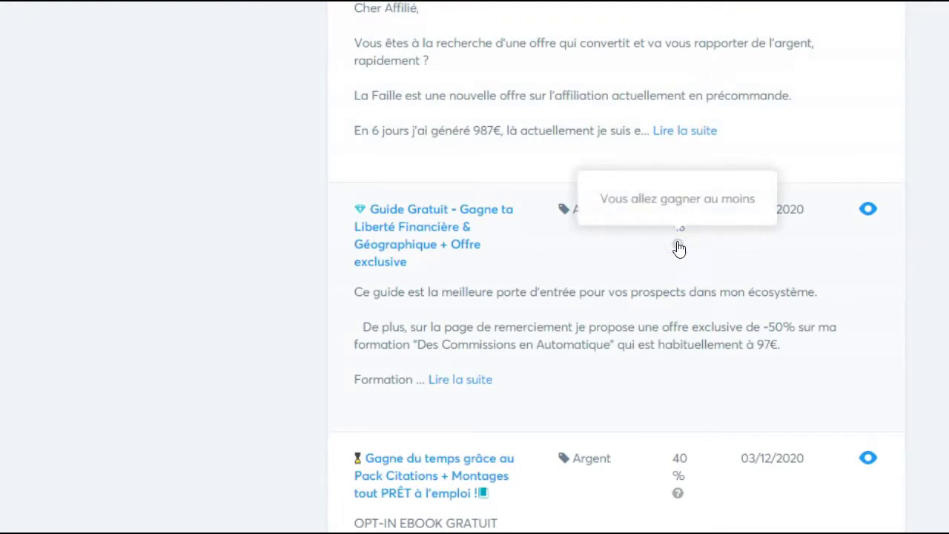
{"action": "left_click", "coordinate": [841, 256]}
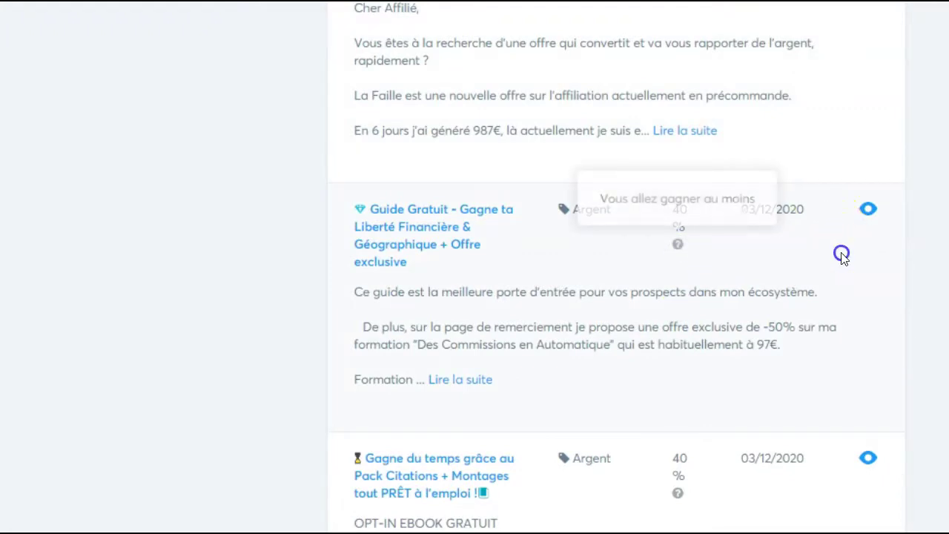
{"action": "scroll", "coordinate": [848, 290], "scroll_direction": "down", "scroll_amount": 4}
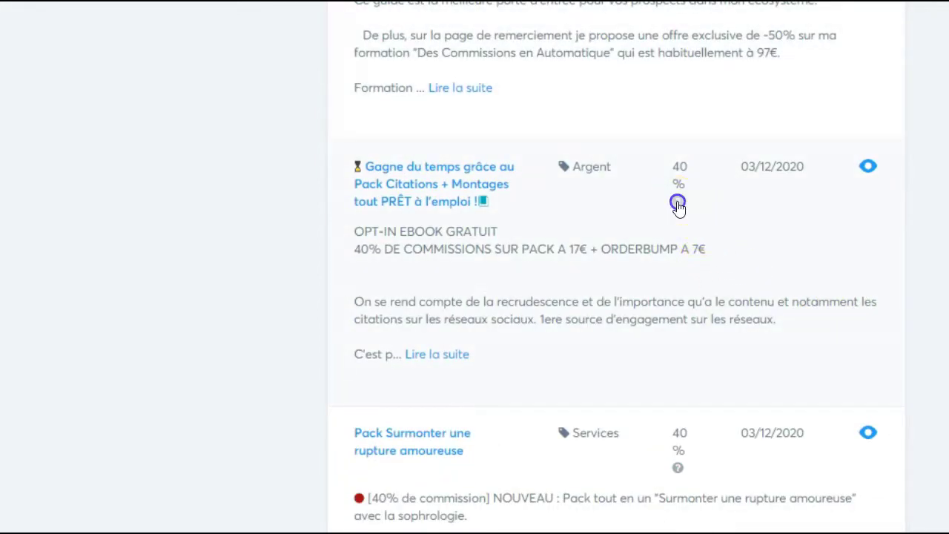
{"action": "left_click", "coordinate": [678, 204]}
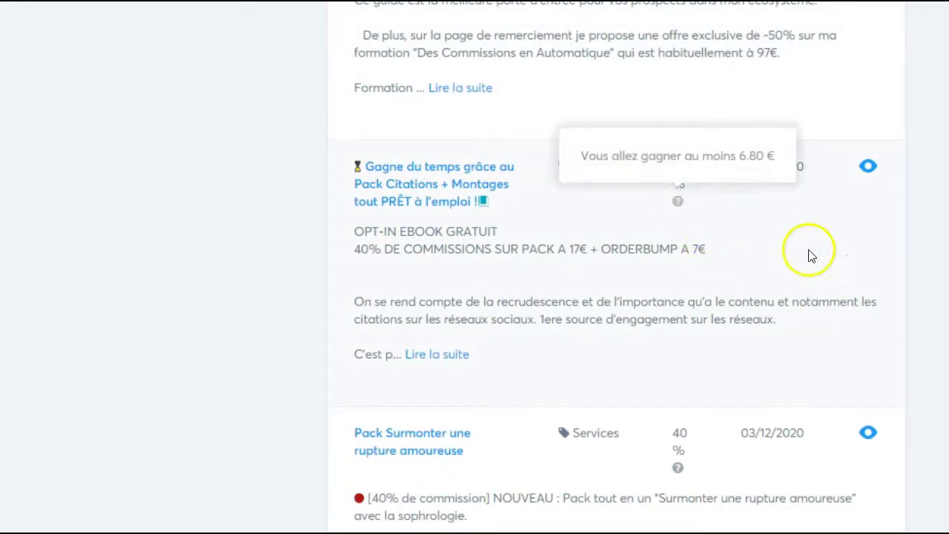
{"action": "left_click", "coordinate": [890, 354]}
{"action": "scroll", "coordinate": [890, 354], "scroll_direction": "down", "scroll_amount": 4}
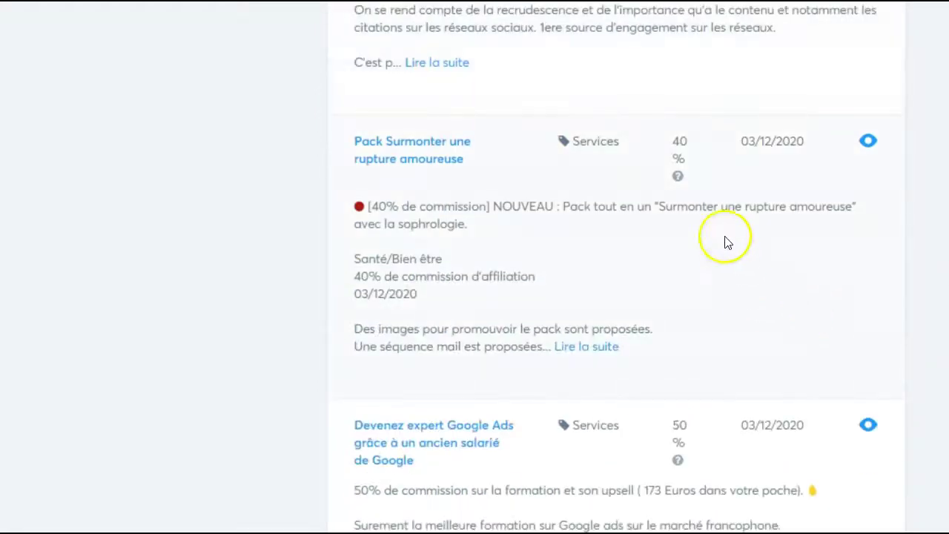
{"action": "left_click", "coordinate": [677, 178]}
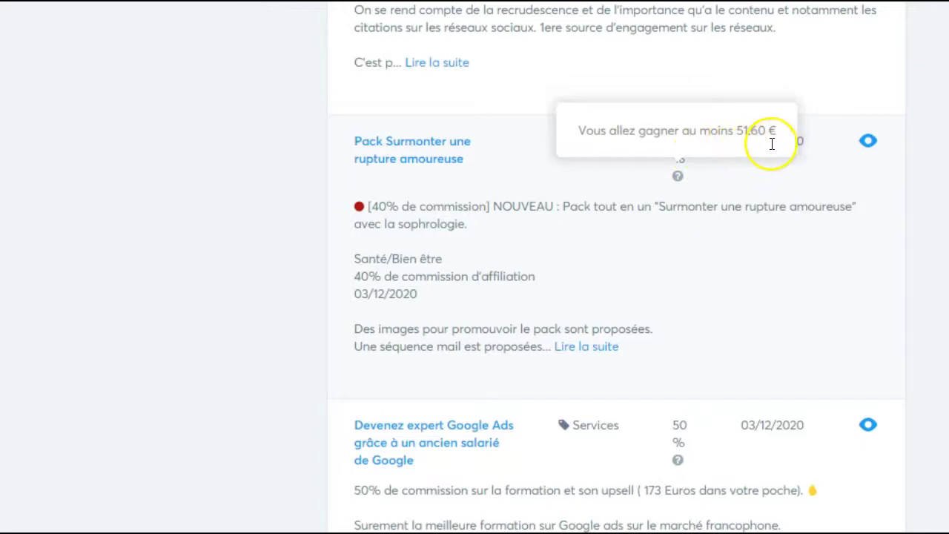
{"action": "left_click", "coordinate": [822, 273]}
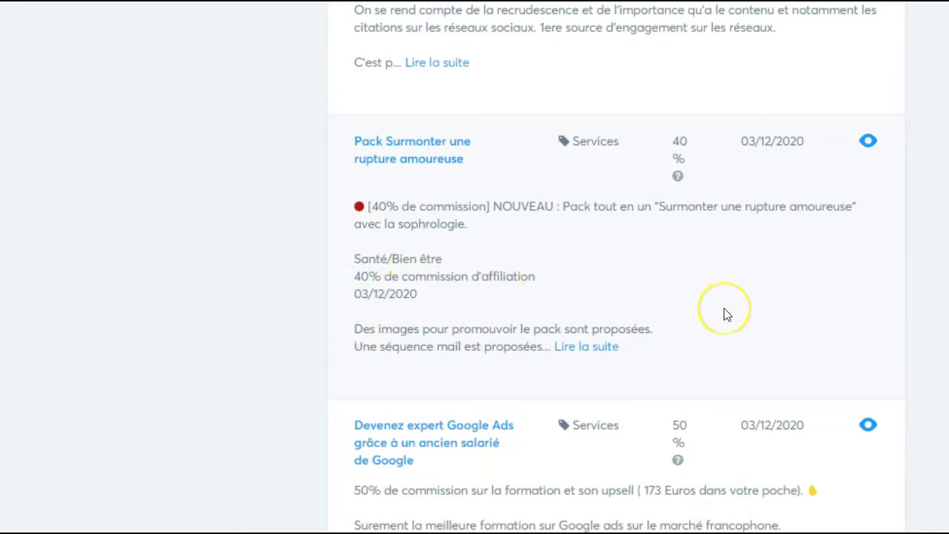
Review the summary of the "Pack Surmonter une rupture amoureuse" offer and open its full details page
{"action": "scroll", "coordinate": [726, 314], "scroll_direction": "down", "scroll_amount": 1}
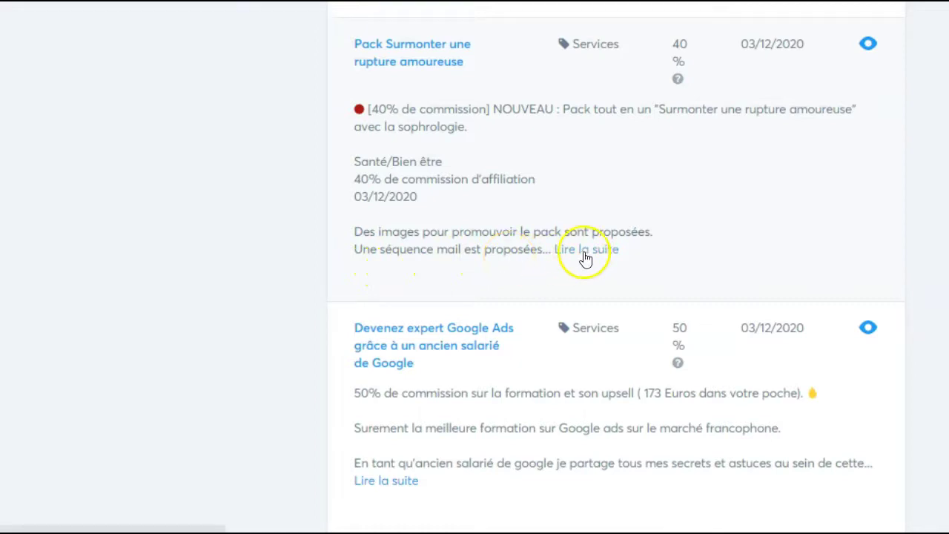
{"action": "scroll", "coordinate": [672, 247], "scroll_direction": "up", "scroll_amount": 1}
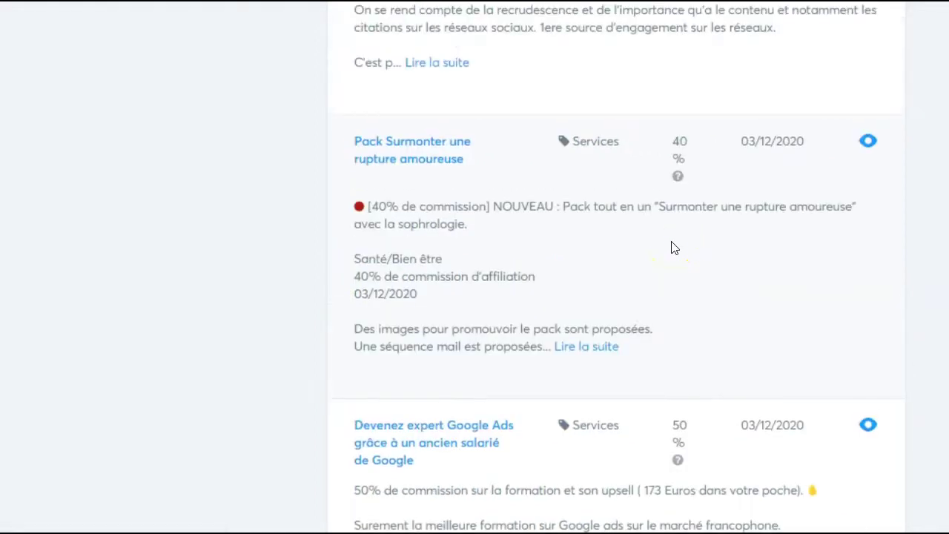
{"action": "scroll", "coordinate": [672, 248], "scroll_direction": "down", "scroll_amount": 1}
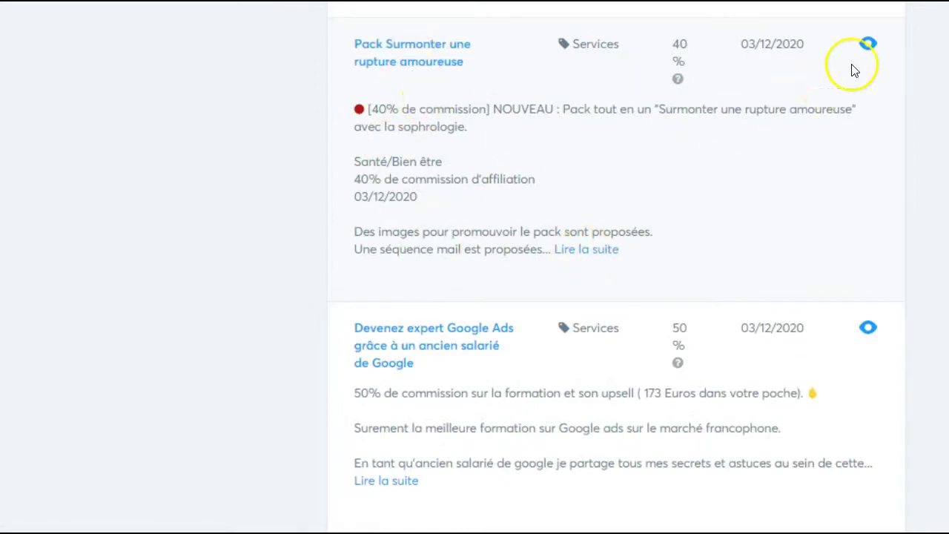
{"action": "left_click", "coordinate": [596, 253]}
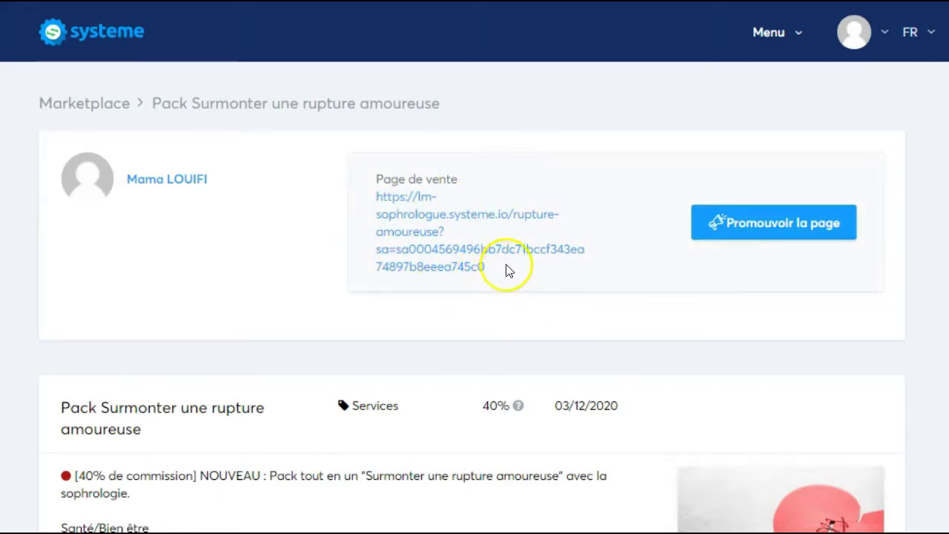
Highlight the base address and the affiliate-tracking part of the offer's Page de vente link in turn
{"action": "left_click_drag", "start_coordinate": [498, 271], "coordinate": [513, 214]}
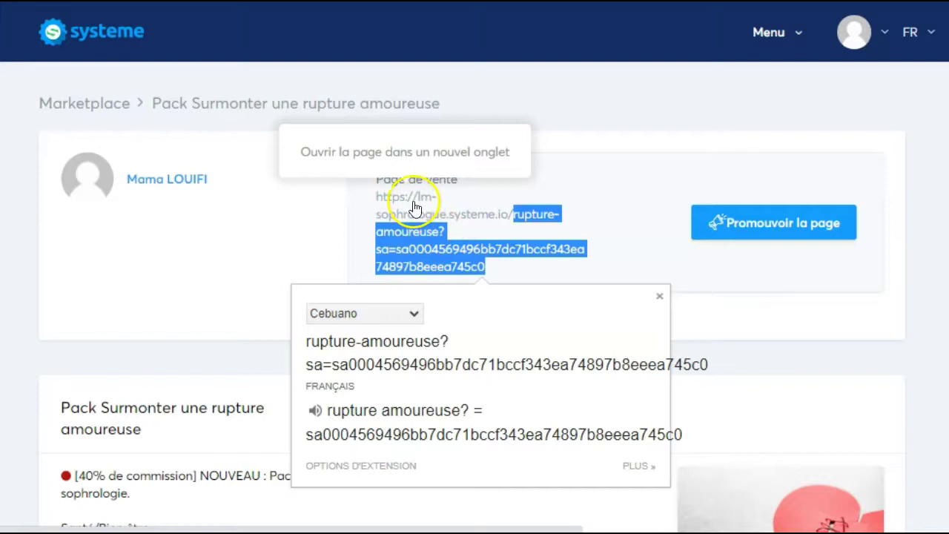
{"action": "left_click", "coordinate": [371, 197]}
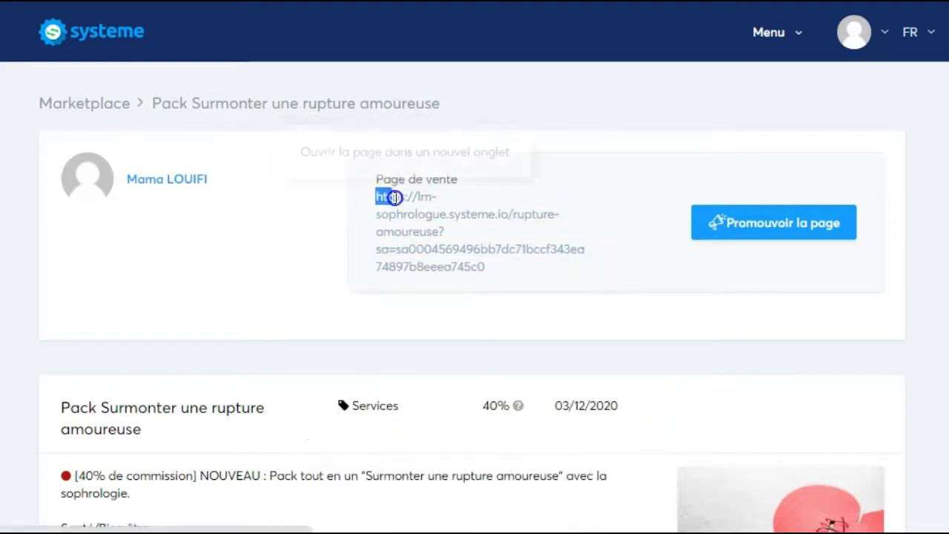
{"action": "left_click_drag", "start_coordinate": [435, 205], "coordinate": [503, 209]}
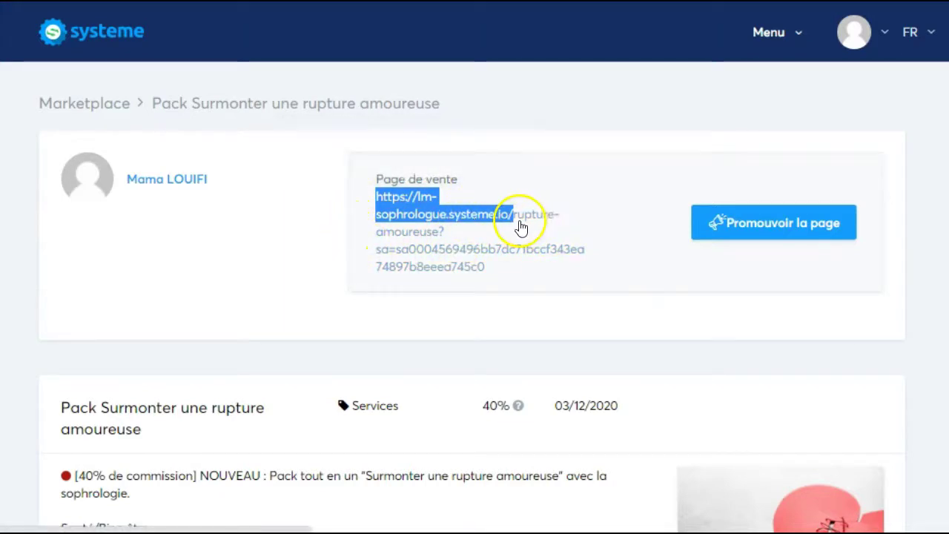
{"action": "left_click_drag", "start_coordinate": [495, 267], "coordinate": [513, 226]}
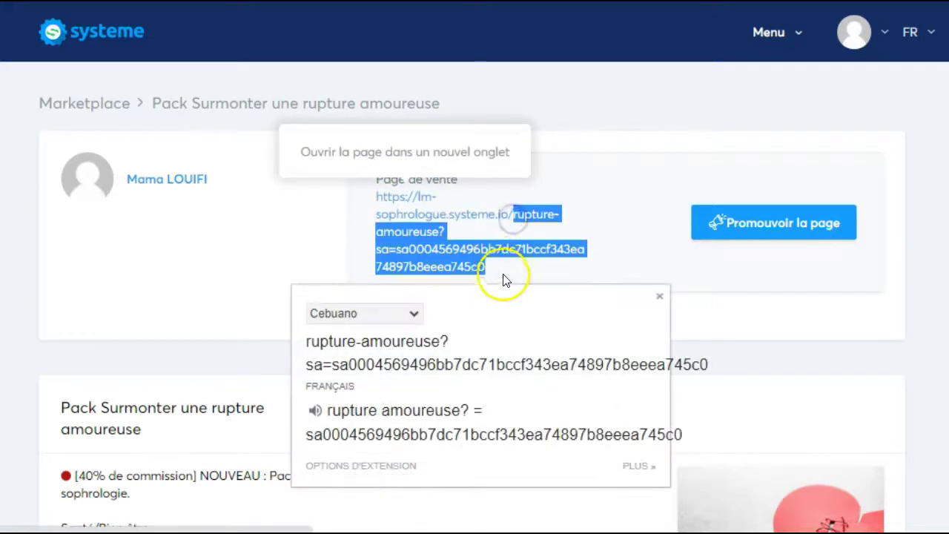
Clear the link selection and read through the full description of the "Pack Surmonter une rupture amoureuse" offer
{"action": "left_click", "coordinate": [644, 248]}
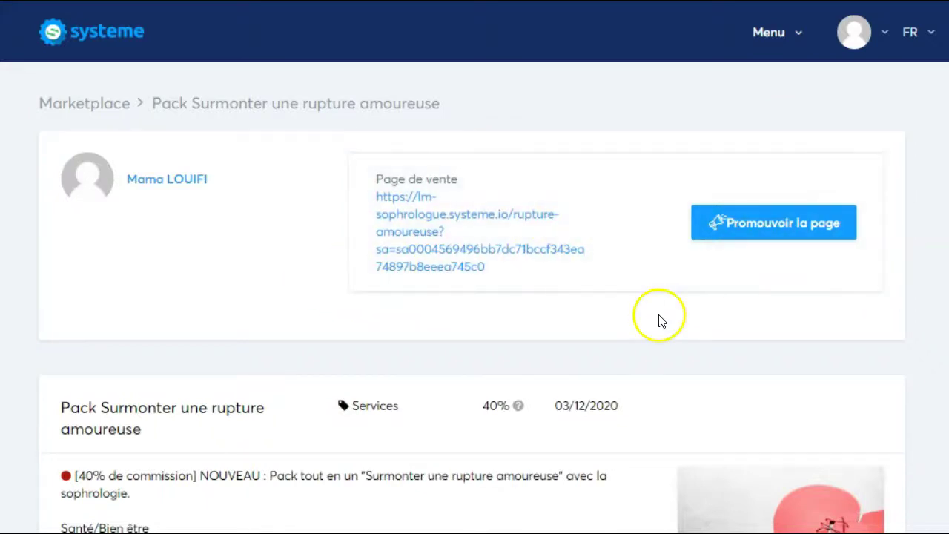
{"action": "scroll", "coordinate": [663, 322], "scroll_direction": "down", "scroll_amount": 3}
{"action": "scroll", "coordinate": [470, 273], "scroll_direction": "down", "scroll_amount": 3}
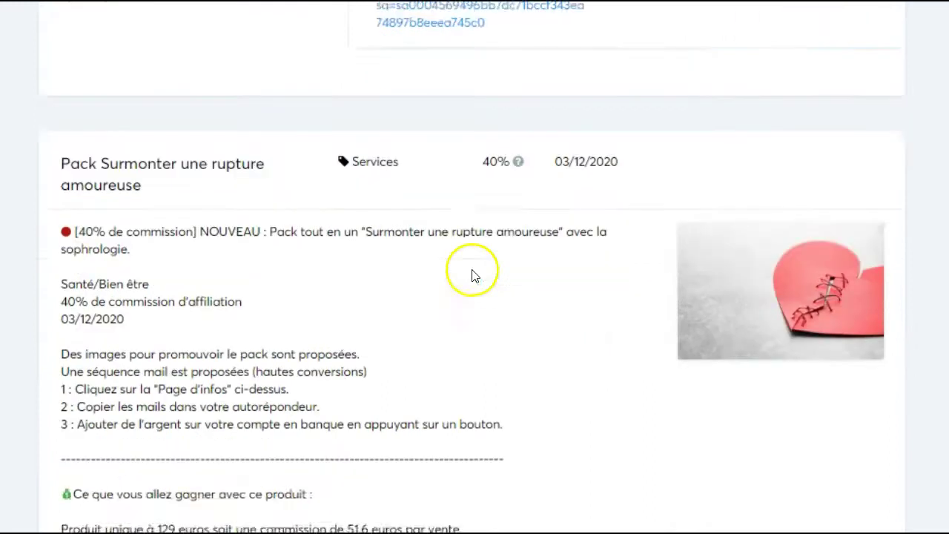
{"action": "scroll", "coordinate": [469, 276], "scroll_direction": "down", "scroll_amount": 6}
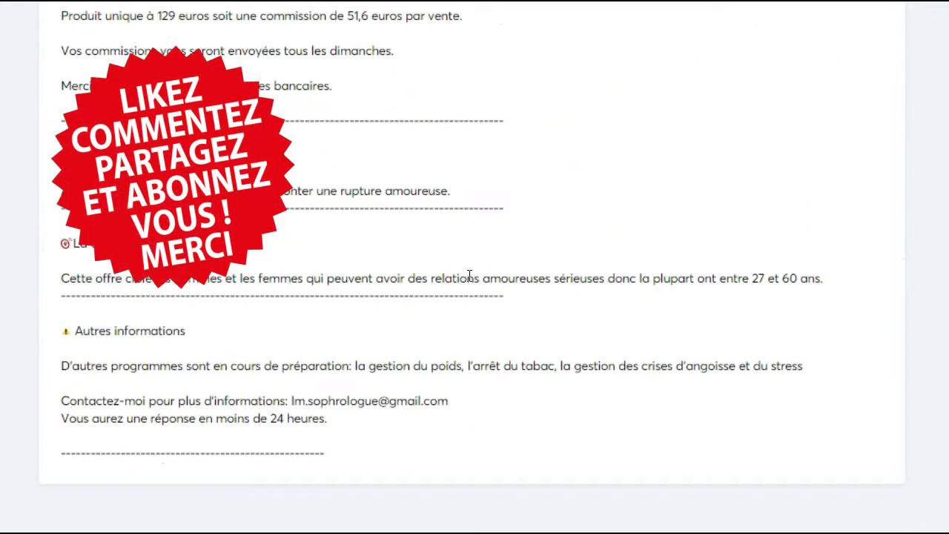
{"action": "scroll", "coordinate": [468, 276], "scroll_direction": "up", "scroll_amount": 12}
{"action": "scroll", "coordinate": [469, 280], "scroll_direction": "down", "scroll_amount": 5}
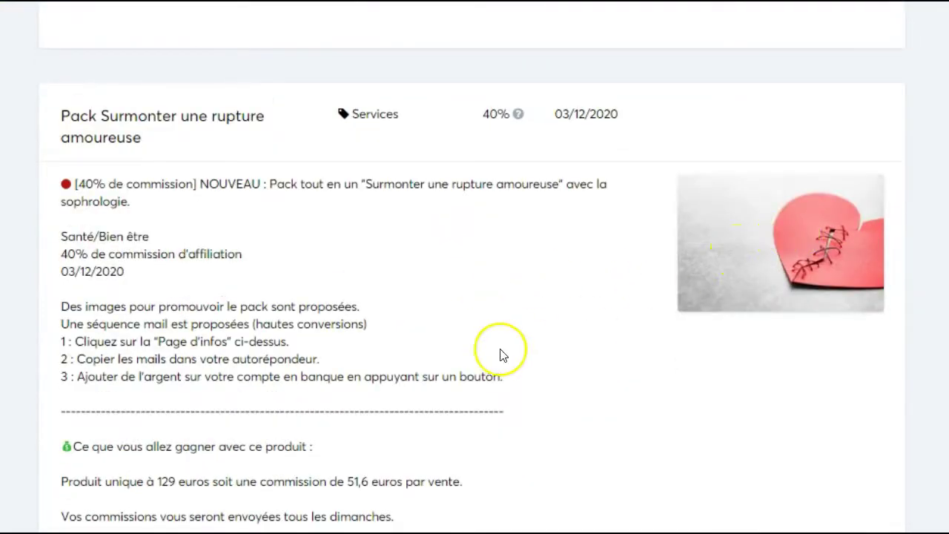
{"action": "scroll", "coordinate": [499, 356], "scroll_direction": "up", "scroll_amount": 3}
{"action": "scroll", "coordinate": [519, 349], "scroll_direction": "up", "scroll_amount": 2}
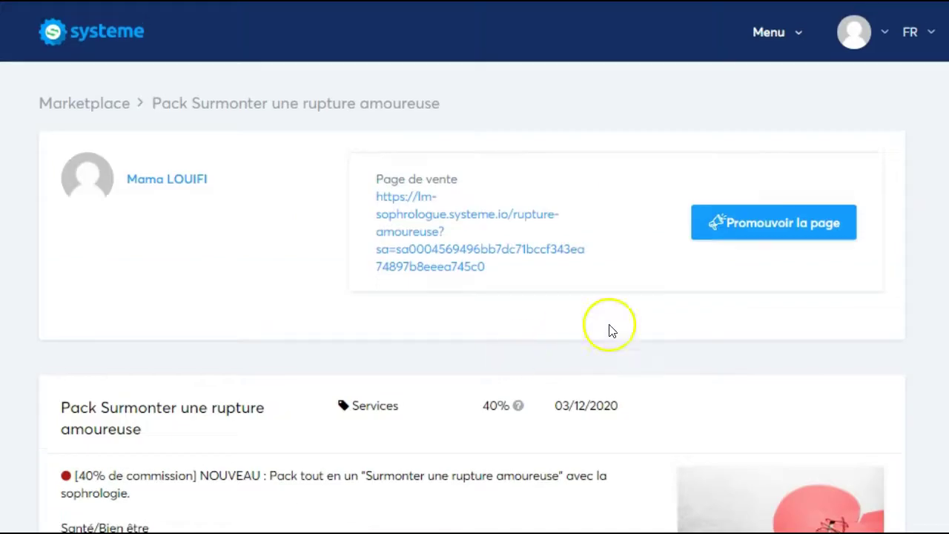
Bring up the affiliate link for promoting the "Pack Surmonter une rupture amoureuse" offer and open the sales page it leads to
{"action": "left_click", "coordinate": [742, 224]}
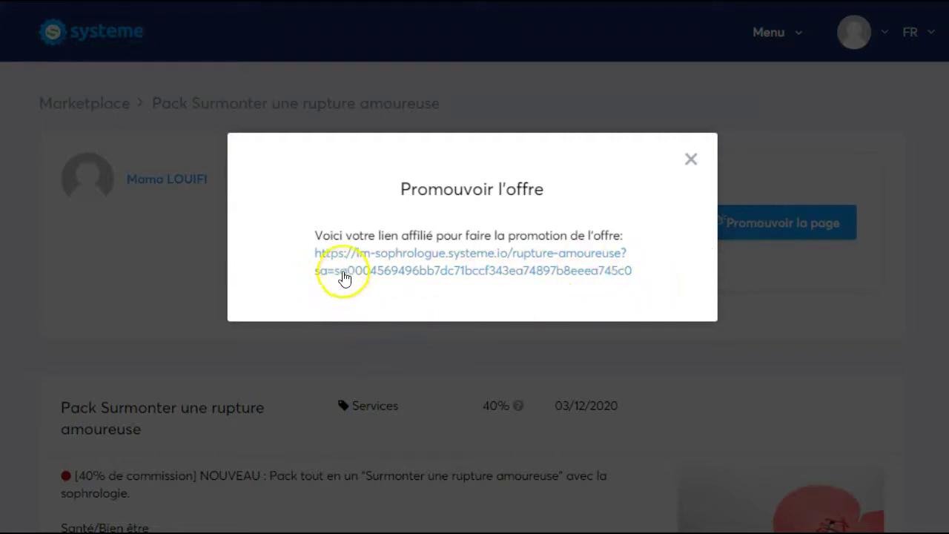
{"action": "left_click", "coordinate": [606, 257]}
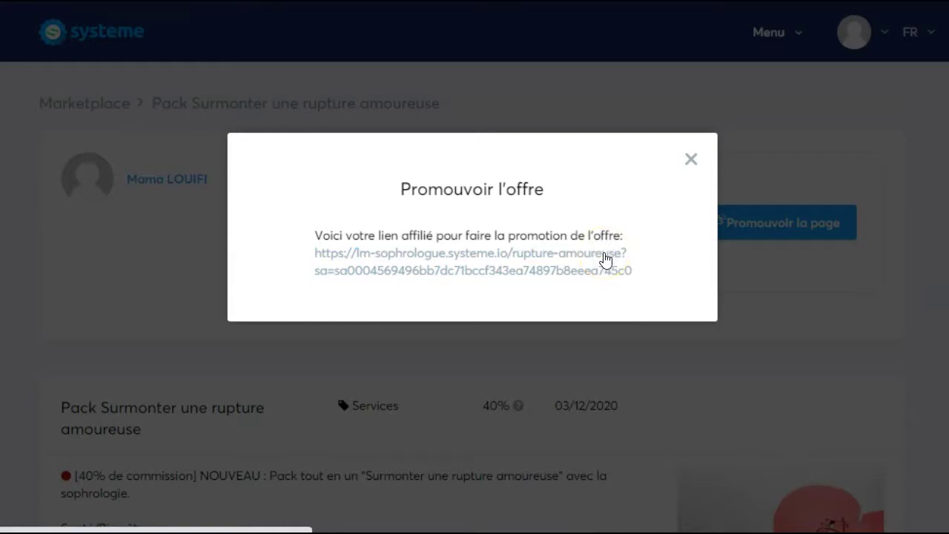
{"action": "left_click", "coordinate": [598, 251]}
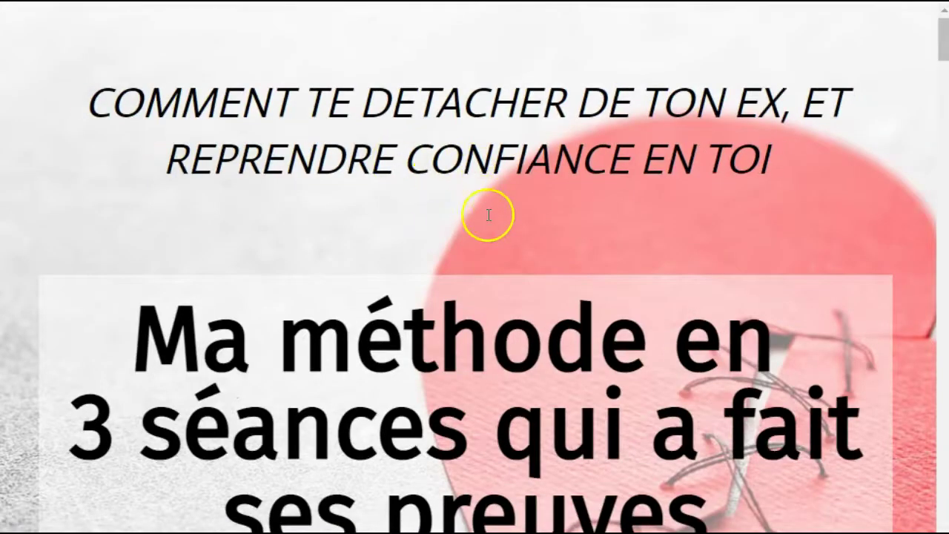